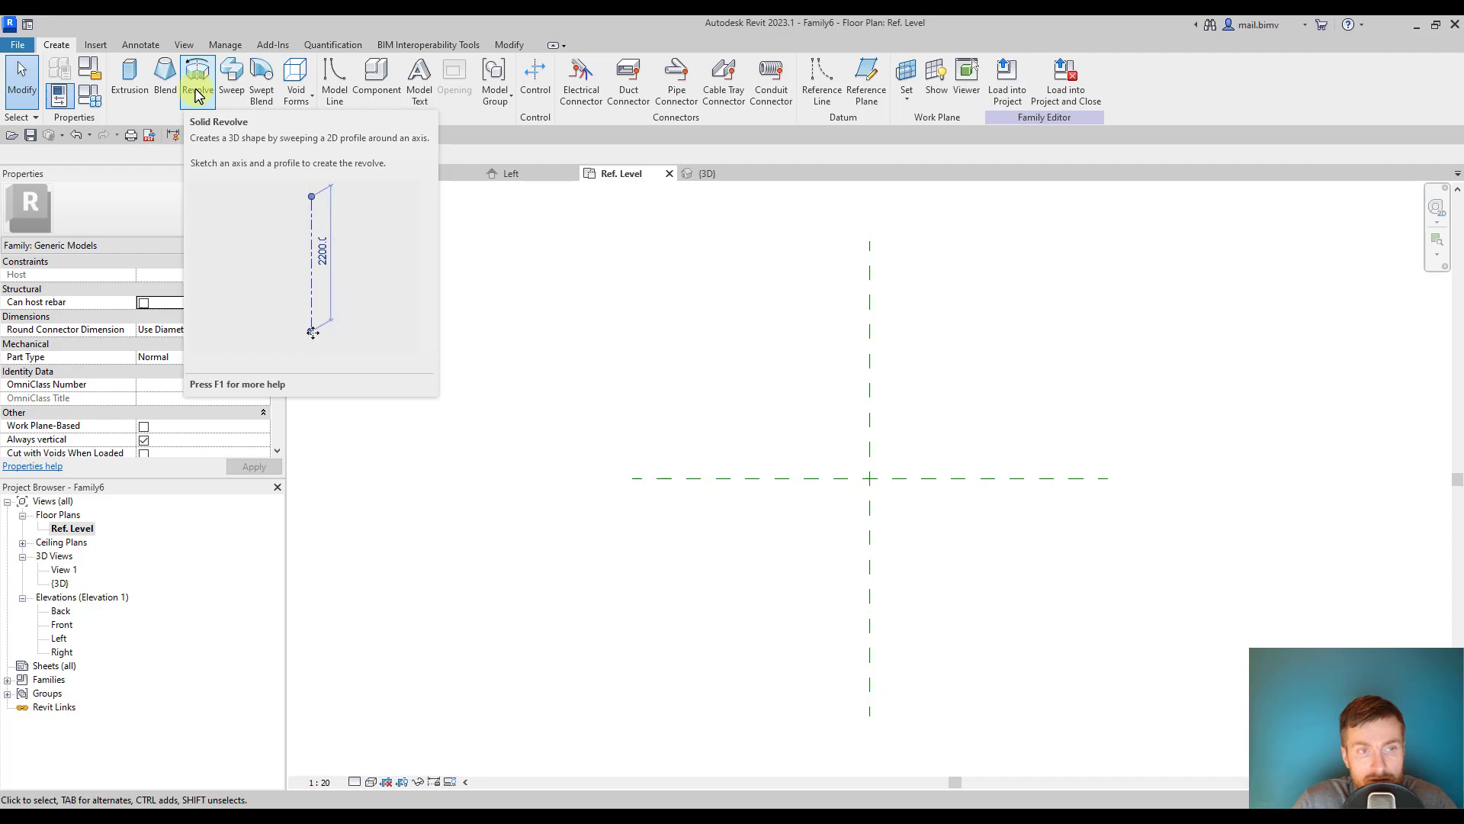
Step: Start a new solid Revolve from the Create tab of the family editor
left_click(197, 89)
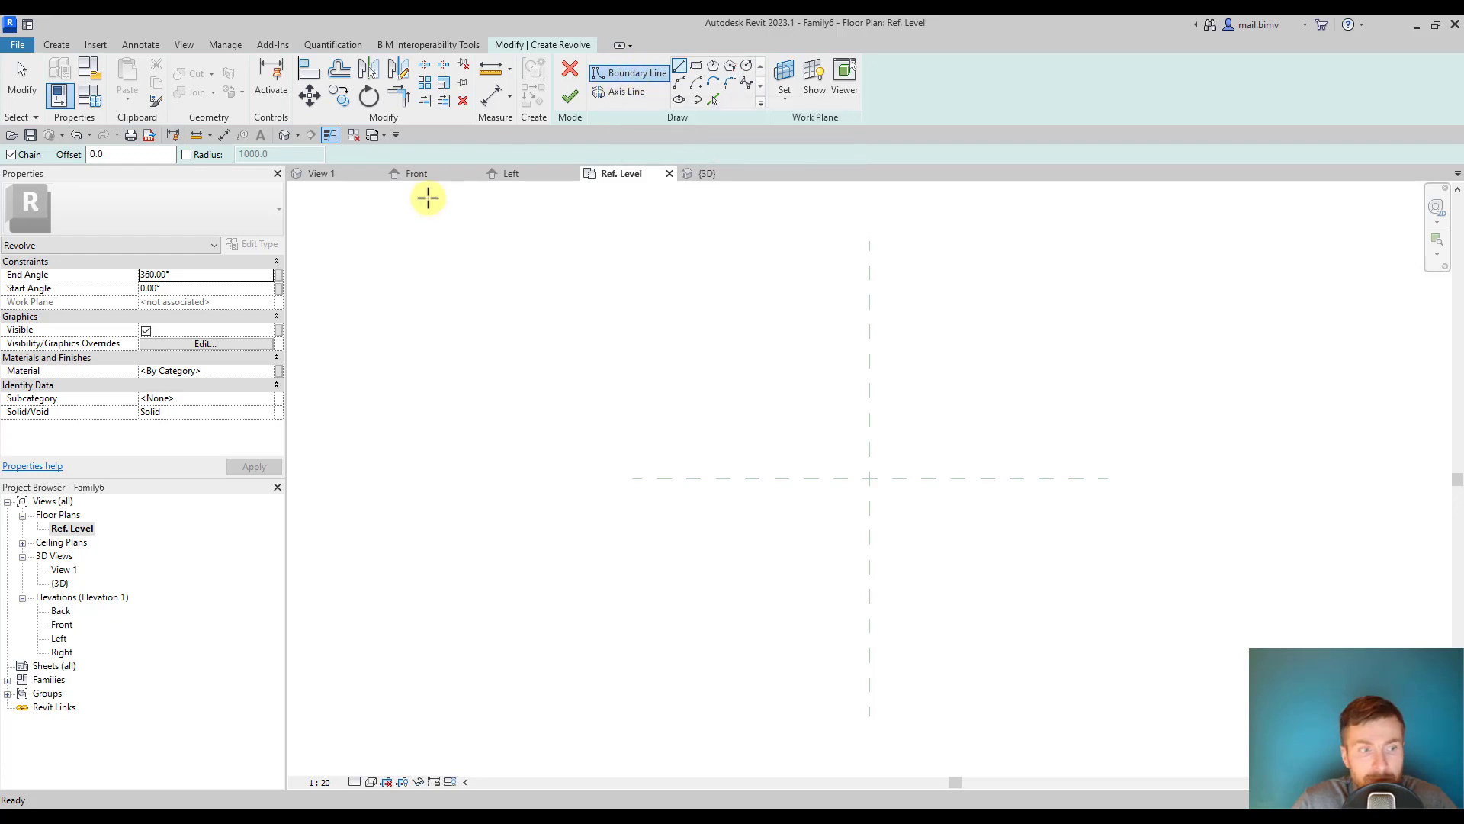
Step: Attempt a straight boundary line in the Left elevation, which Revit refuses without a work plane
double_click(61, 638)
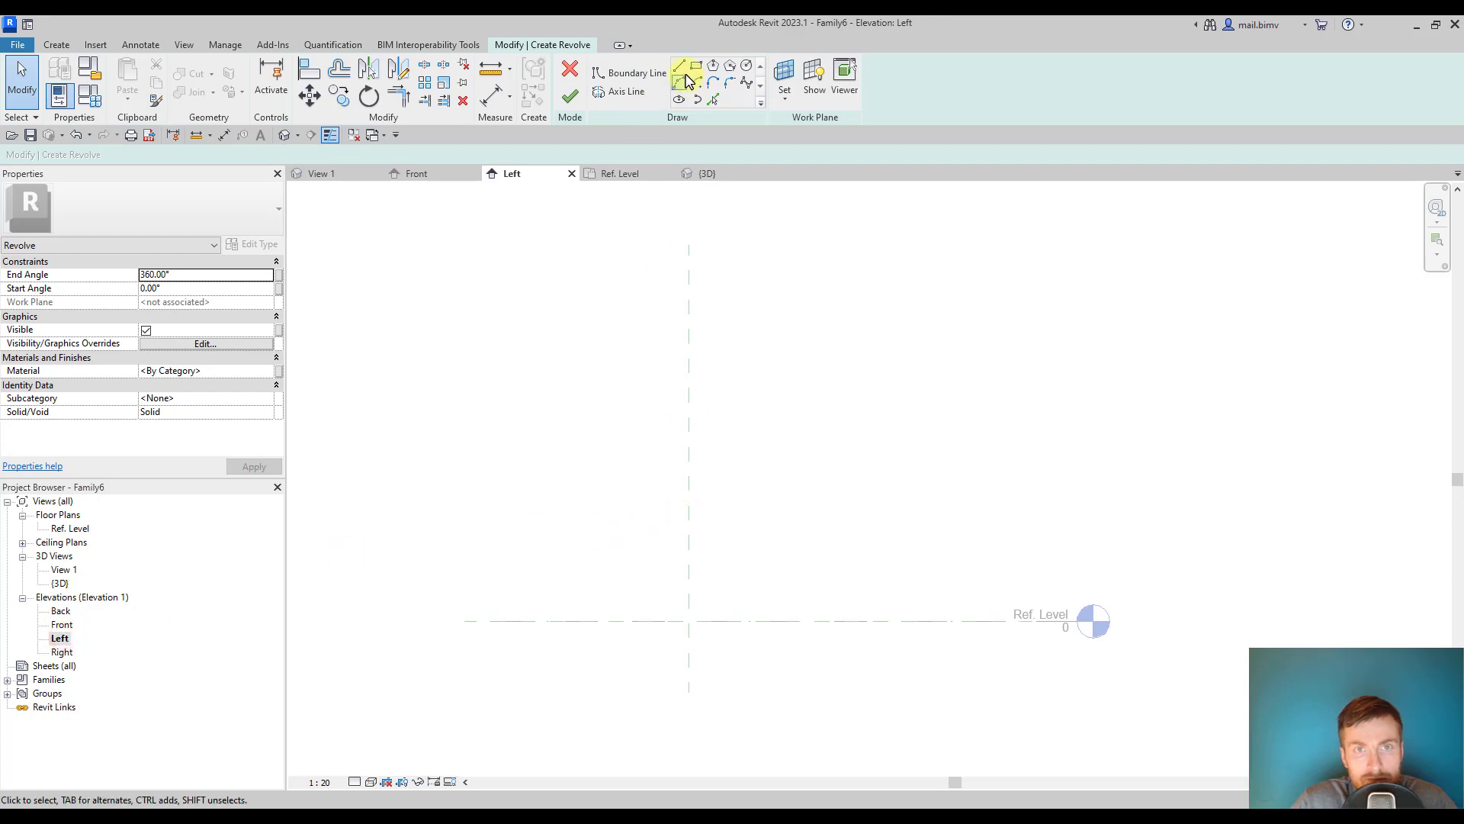
left_click(689, 78)
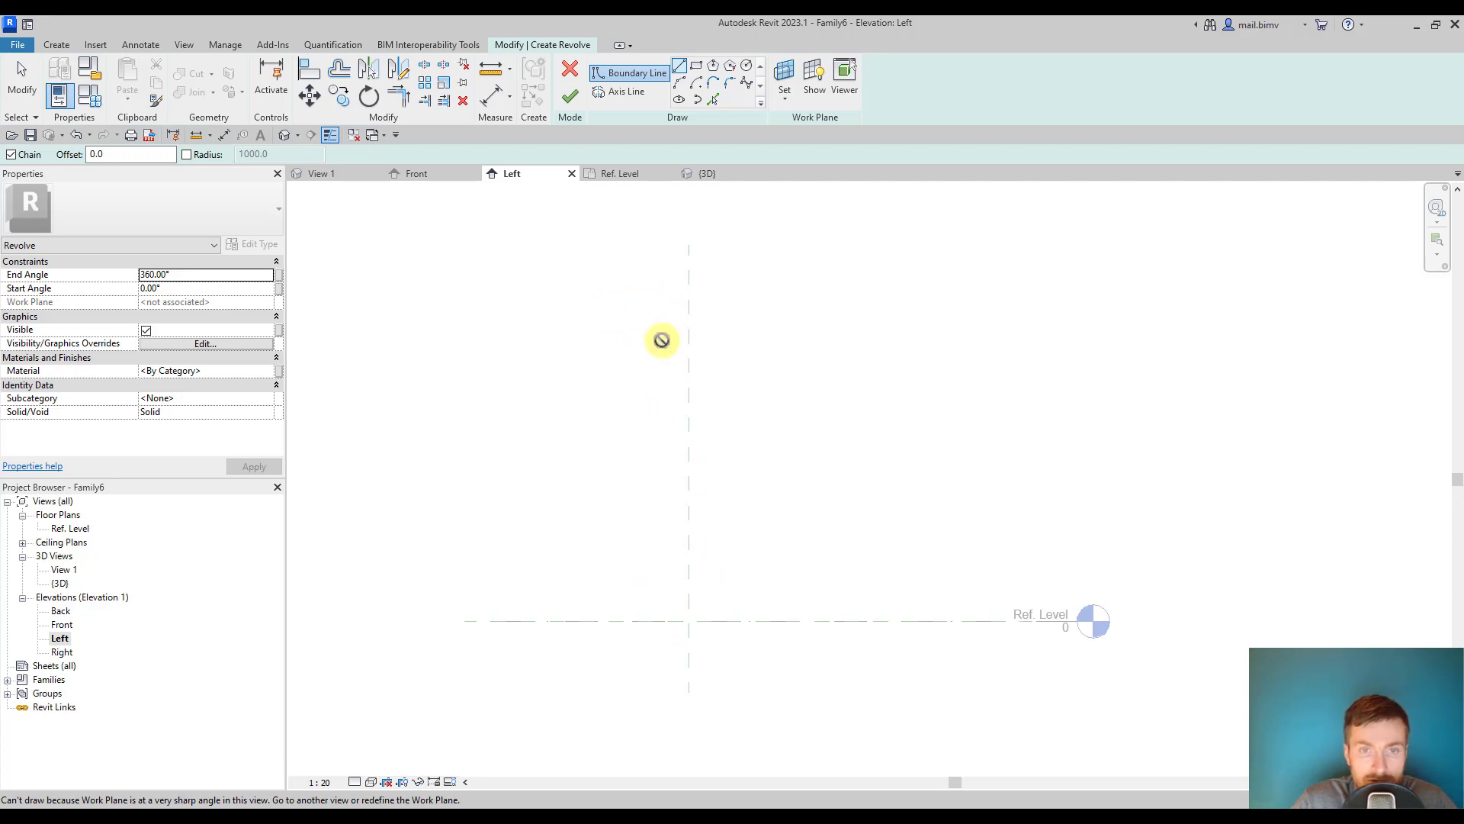
left_click(631, 337)
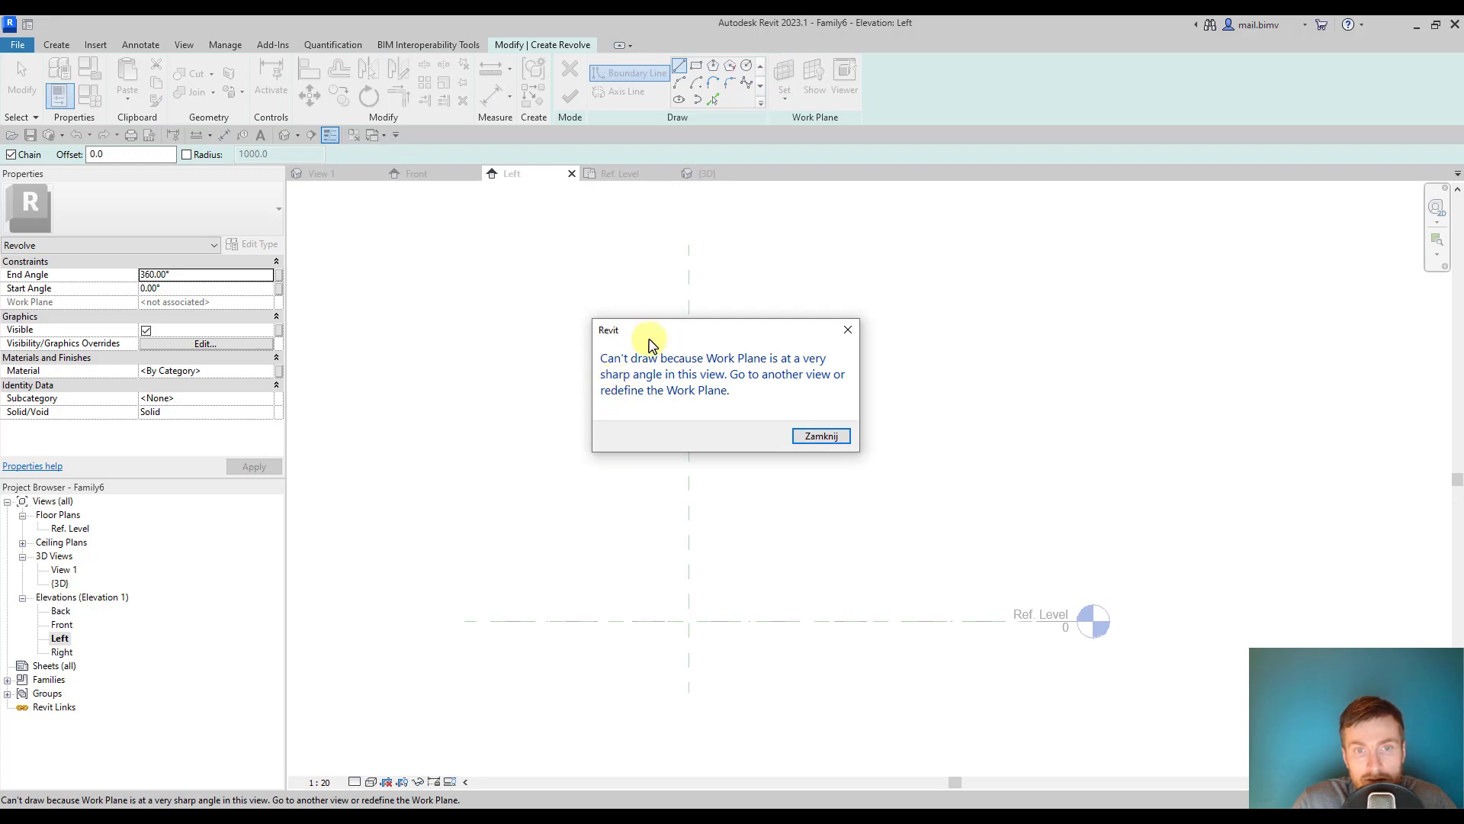
Step: Dismiss the work plane warning and cancel the line command
left_click_drag(647, 339, 582, 310)
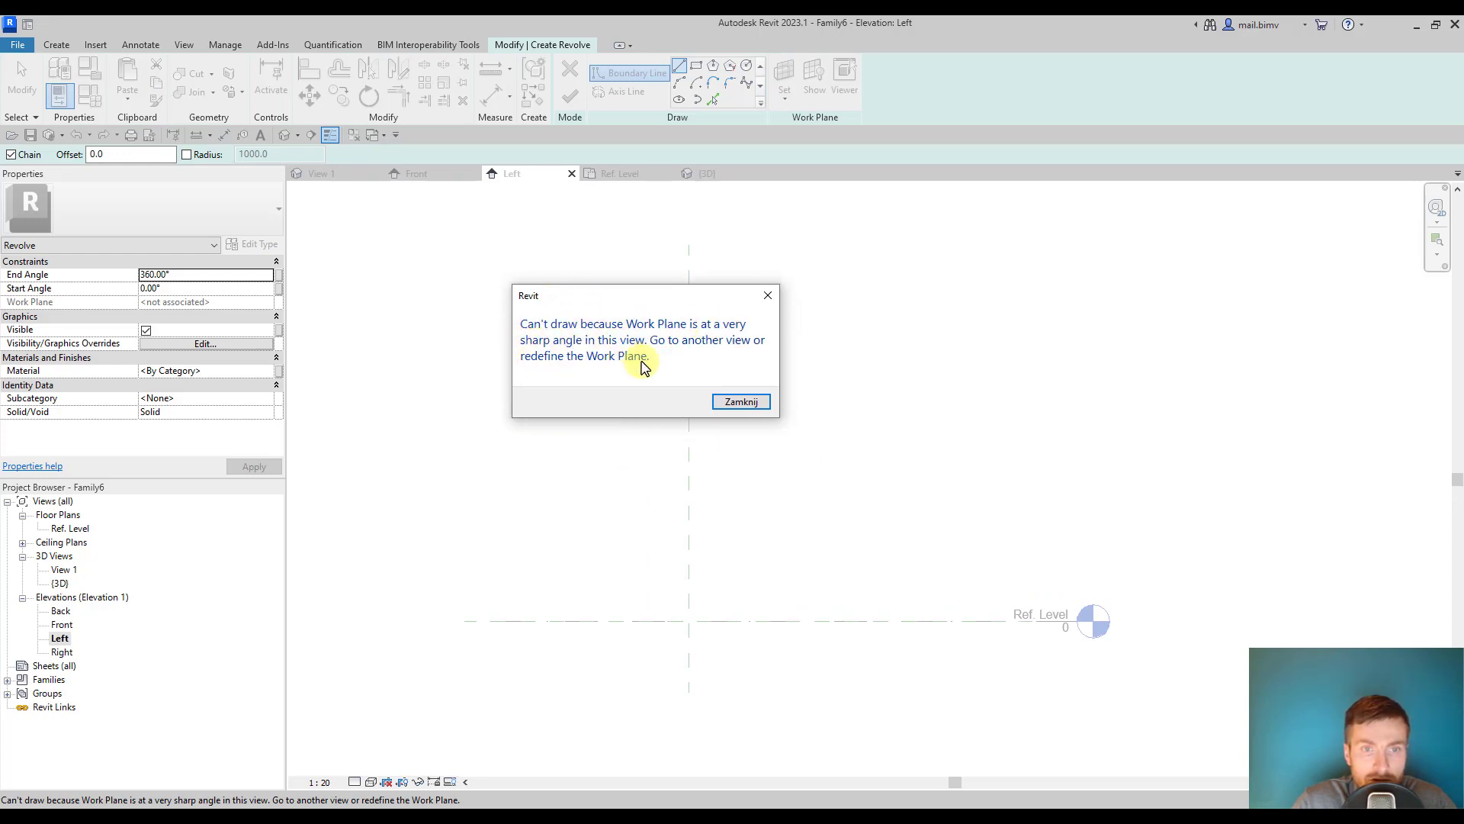
left_click(744, 404)
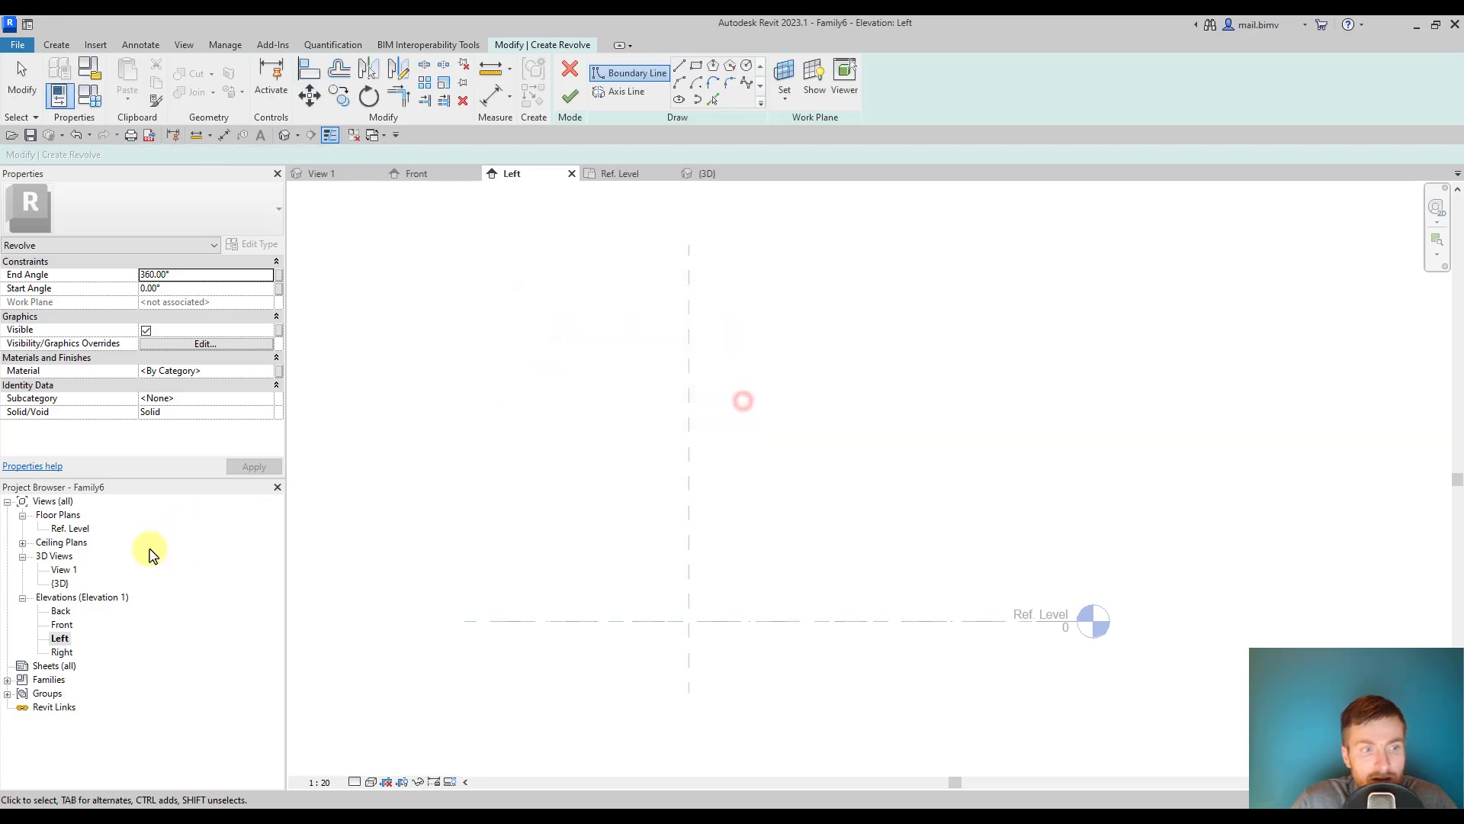
key("Escape")
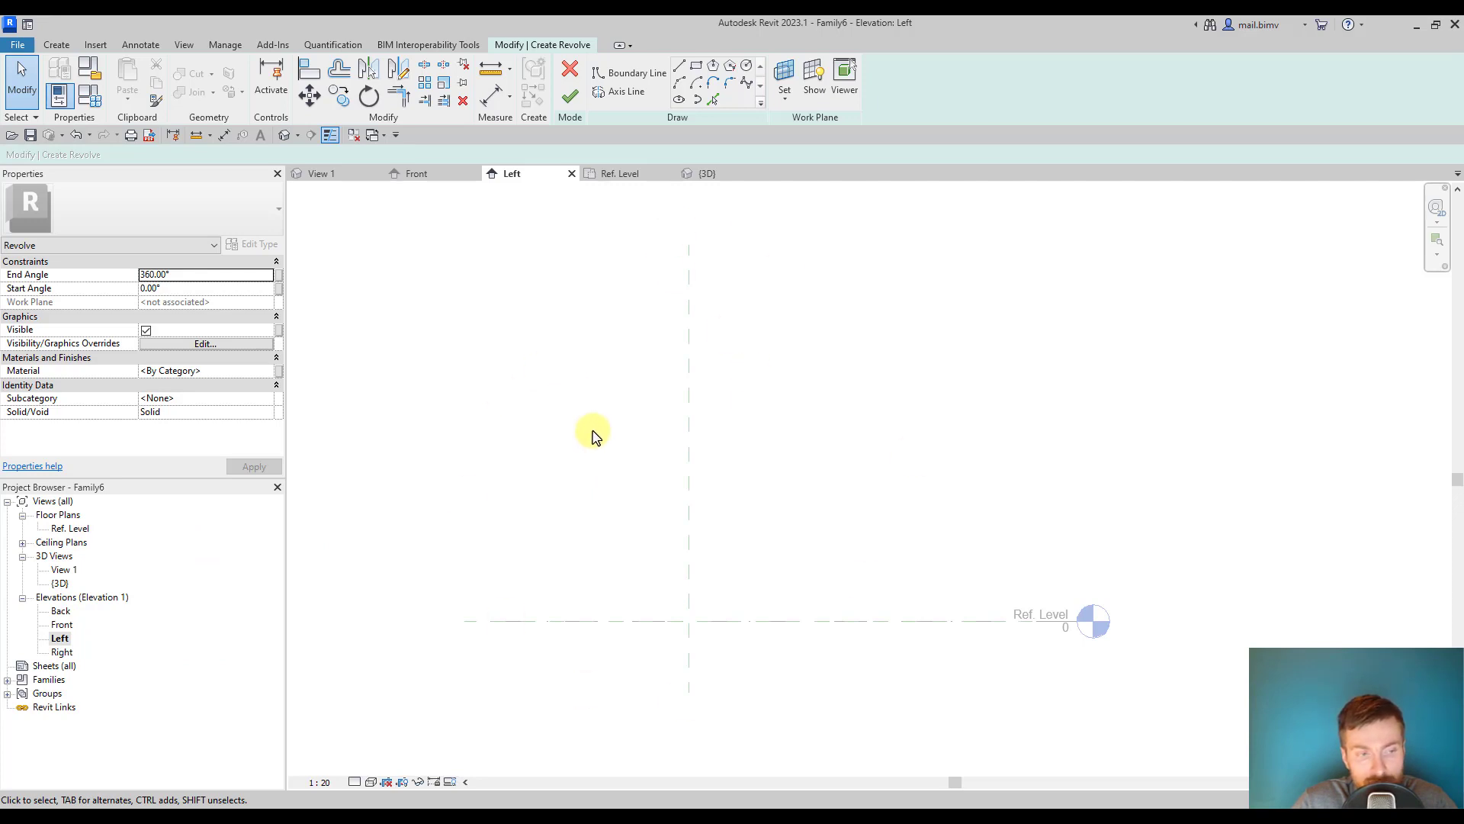
Step: Set the sketch work plane to Reference Plane : Center (Left/Right)
left_click(785, 74)
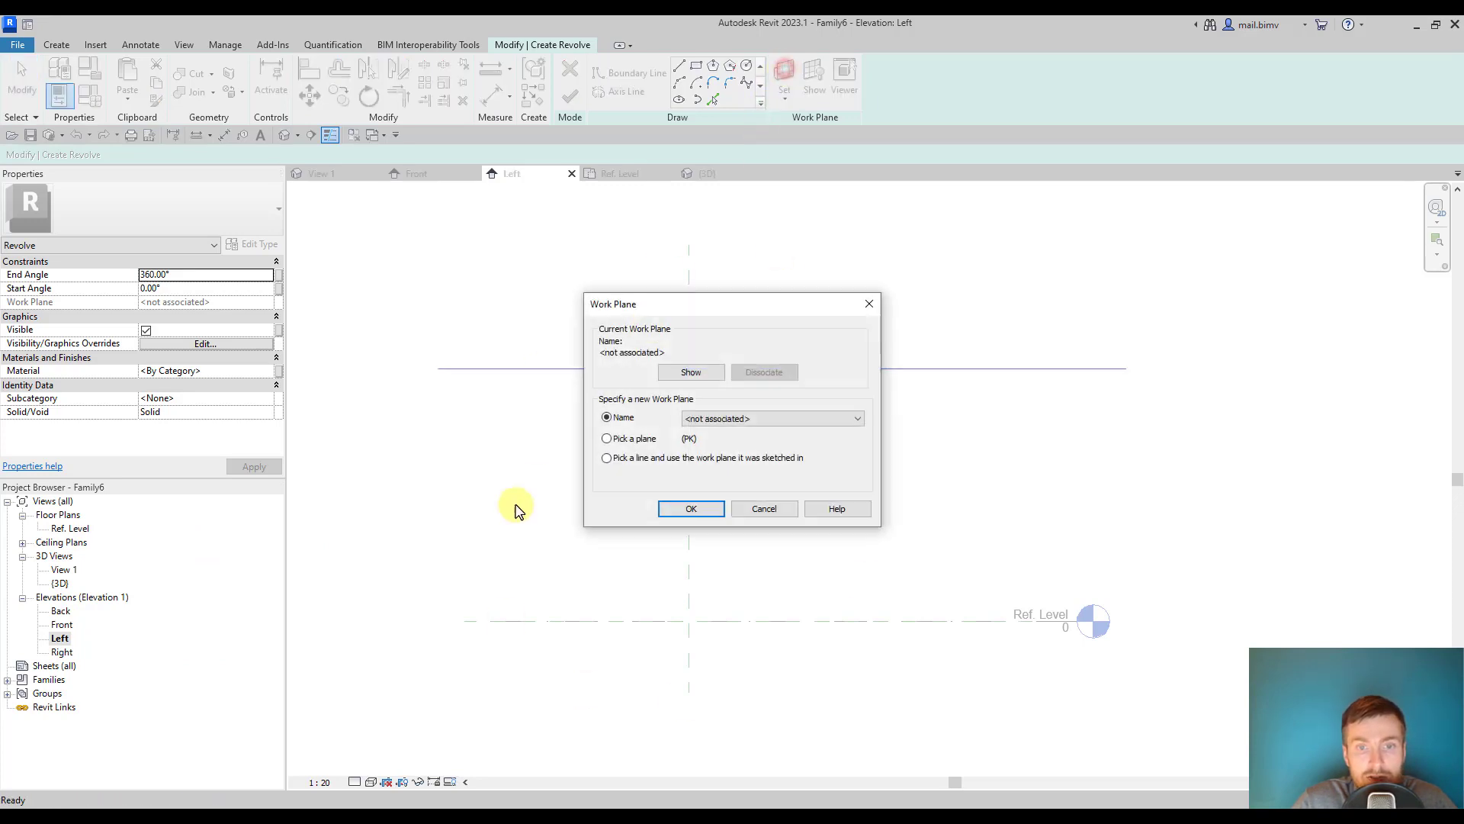
left_click(704, 419)
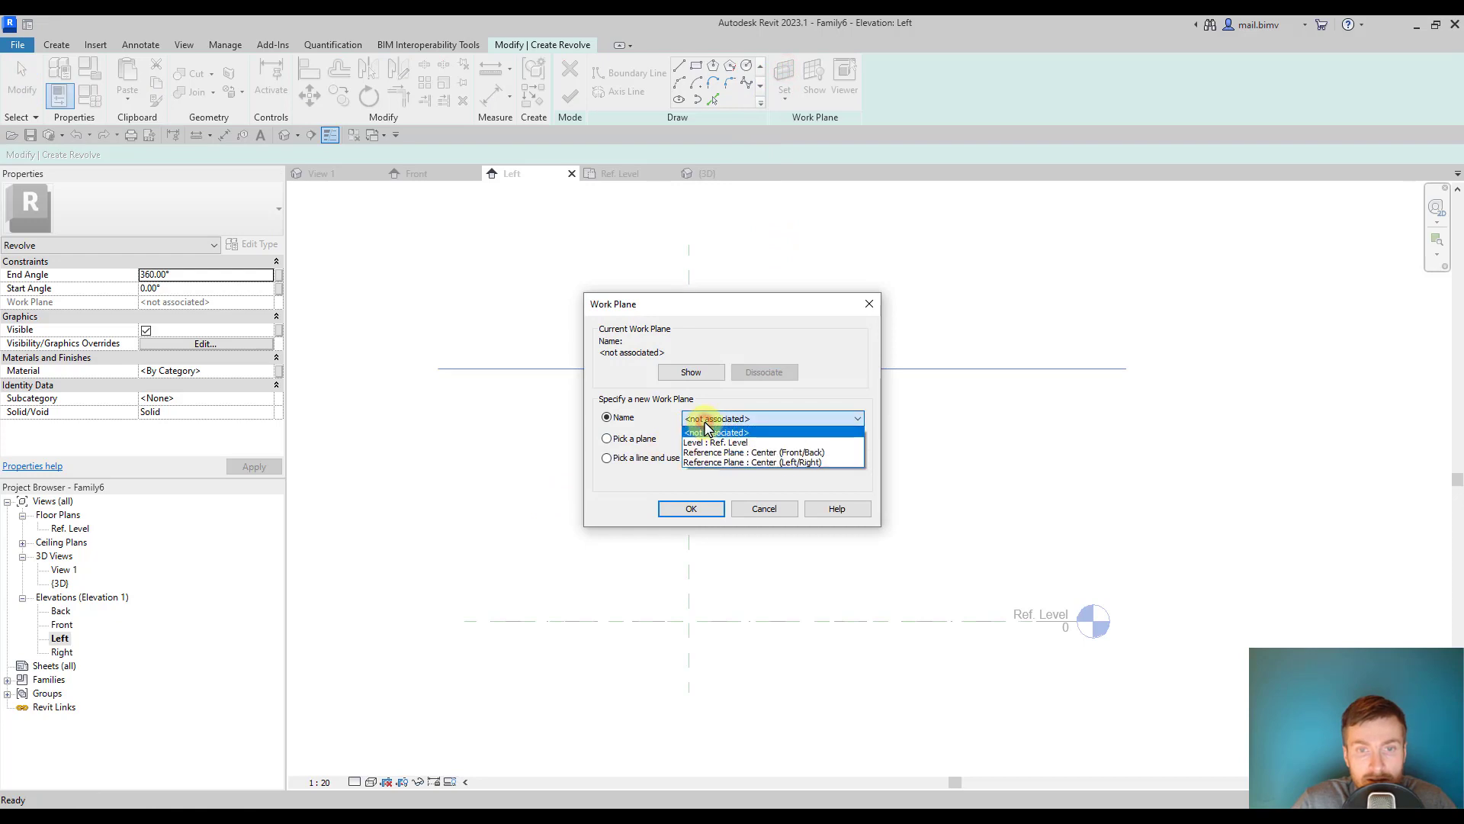
left_click(723, 463)
left_click(690, 508)
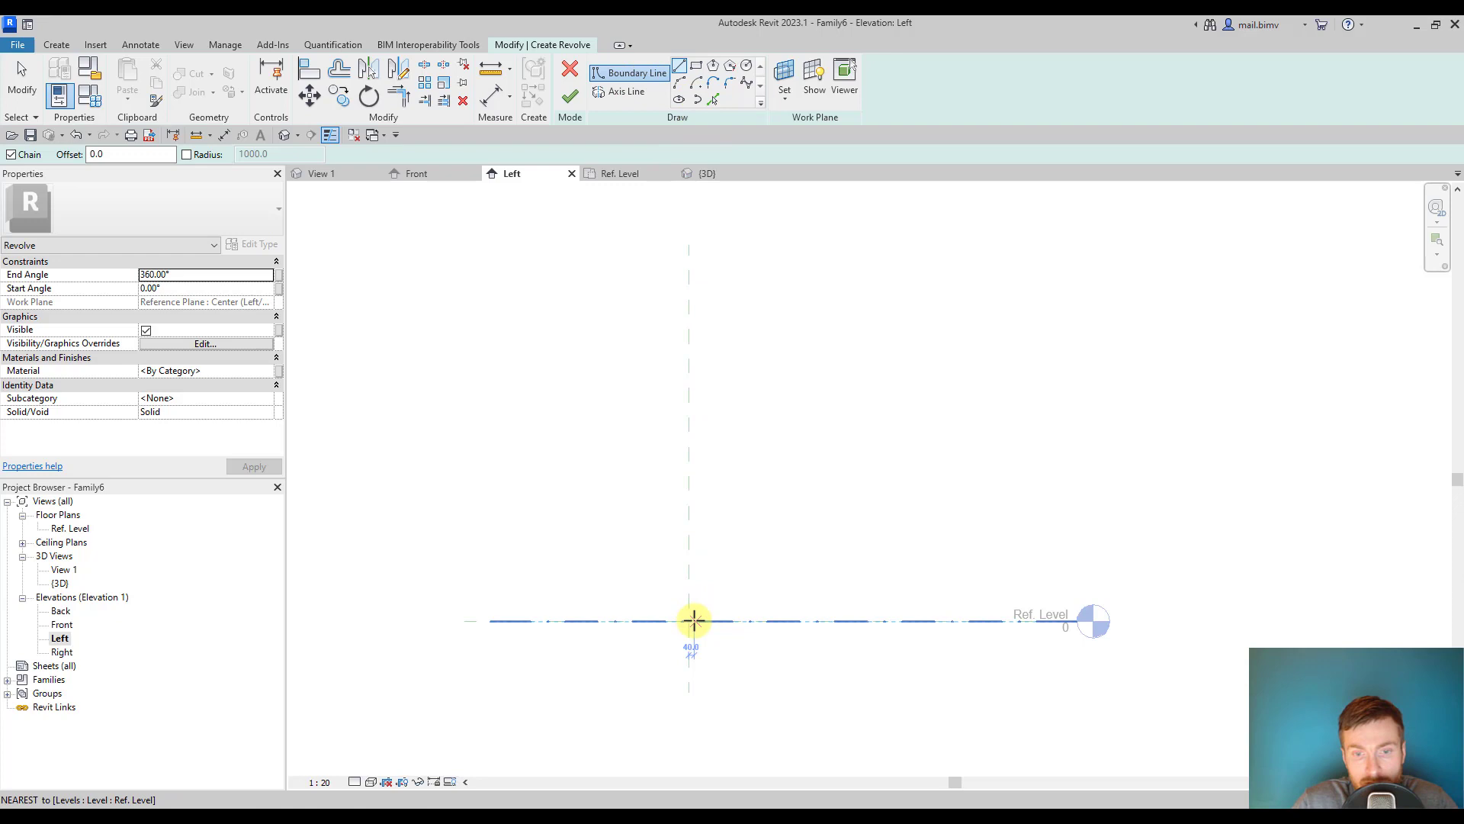
Step: Draw the 460 base line from the axis origin and the curved side of the vase as an arc
left_click(688, 622)
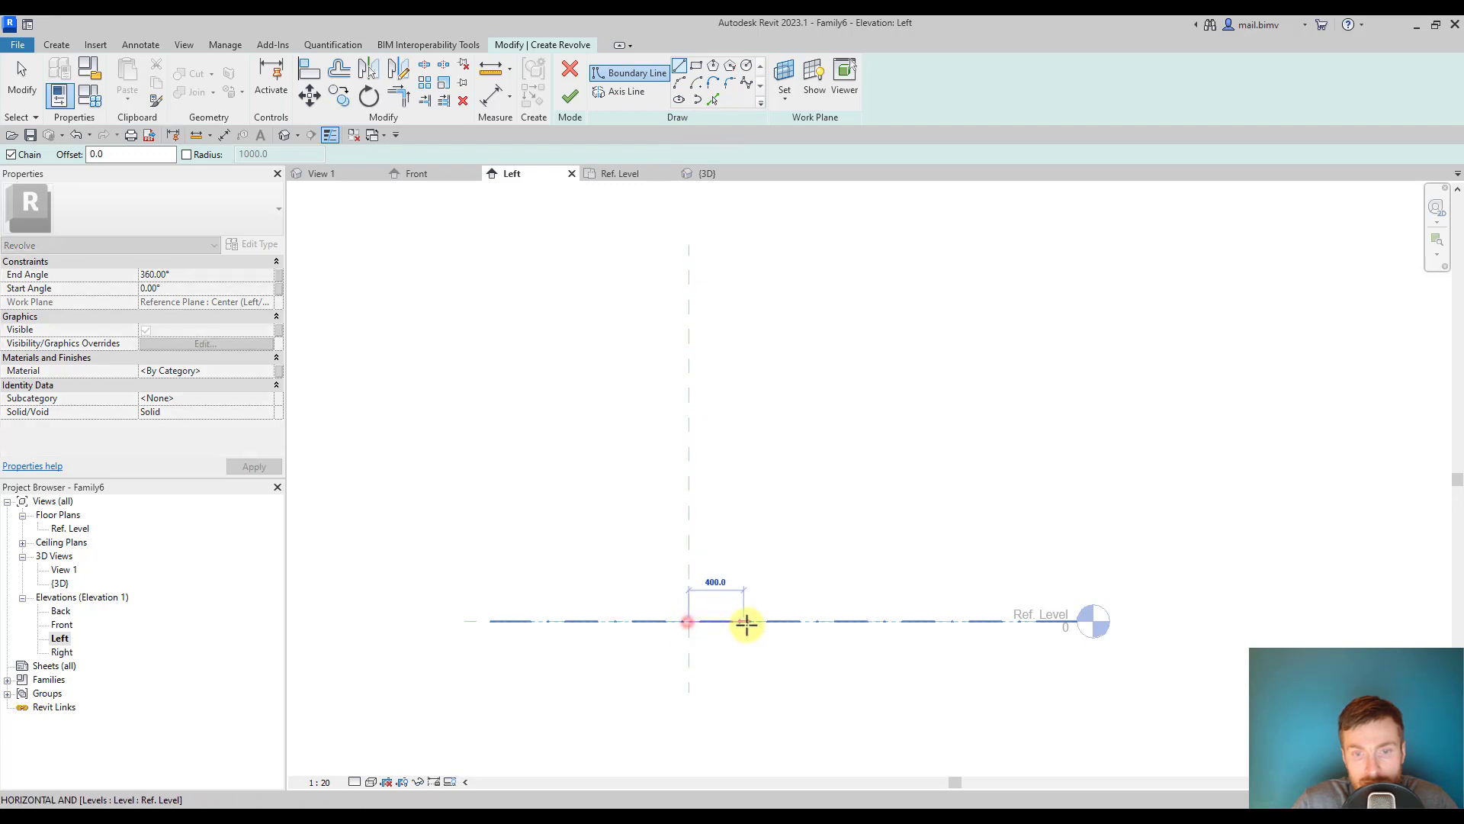
left_click(752, 623)
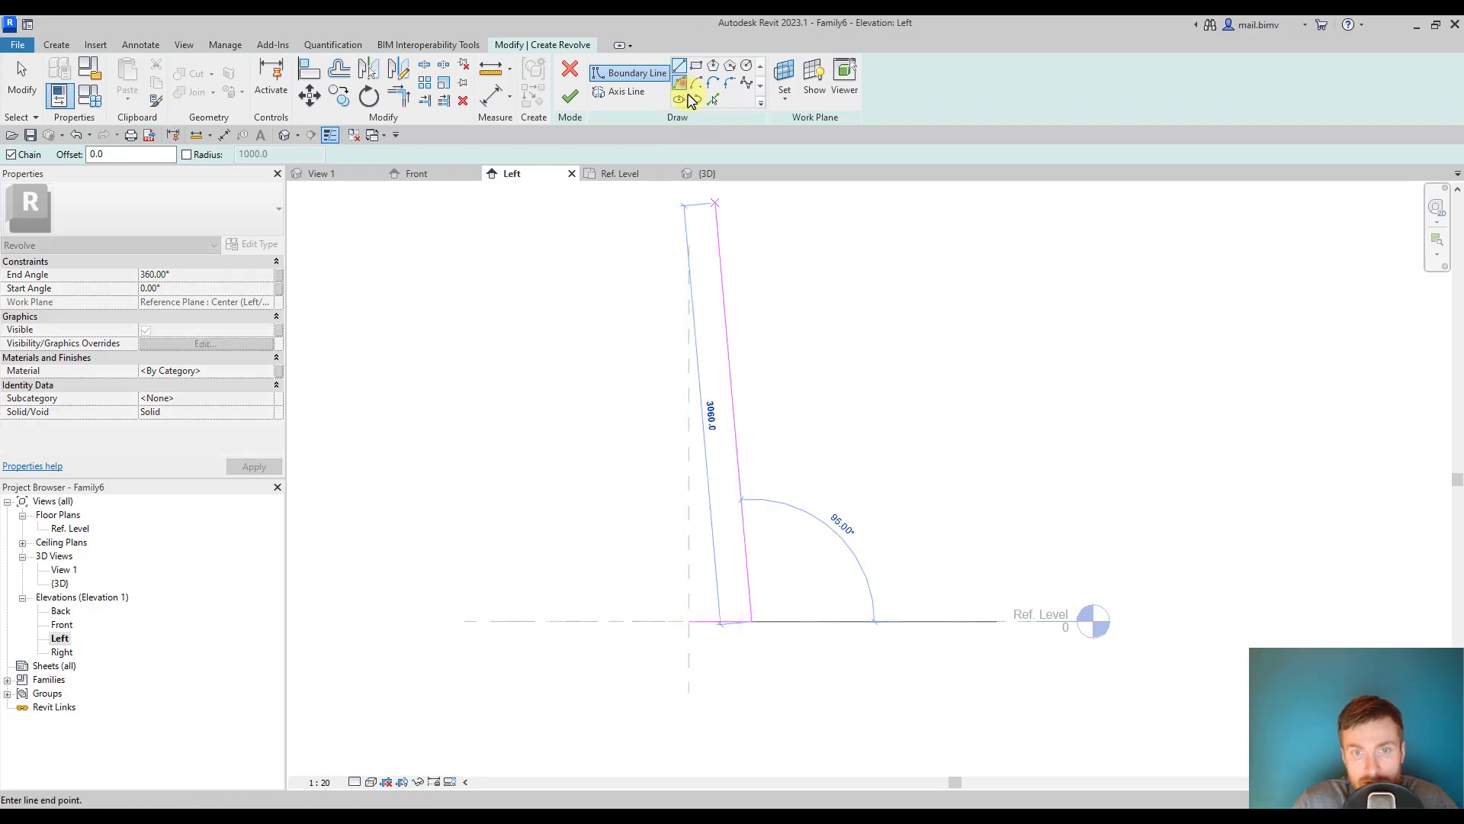
left_click(692, 100)
left_click(841, 349)
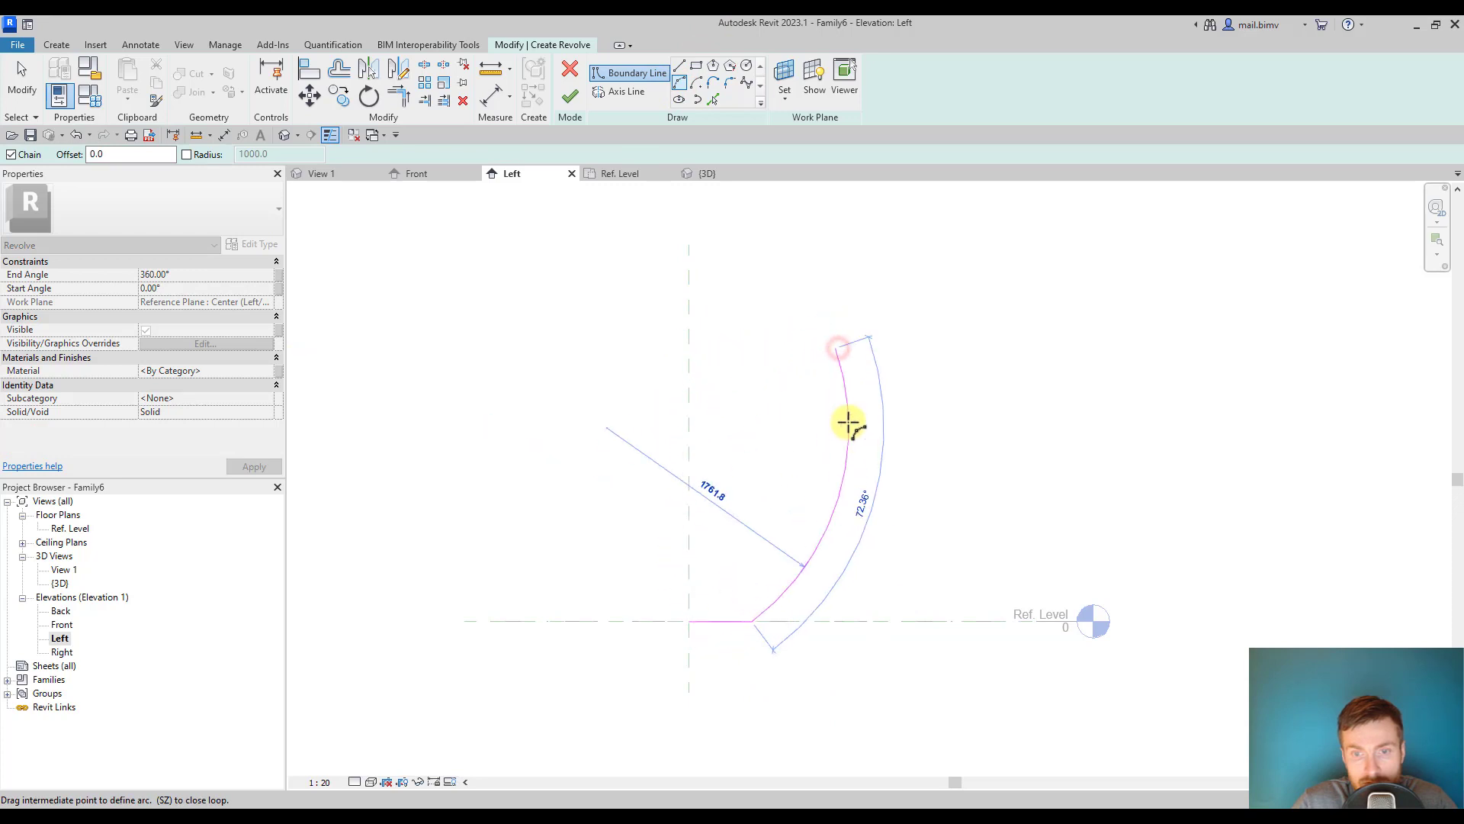
left_click(839, 423)
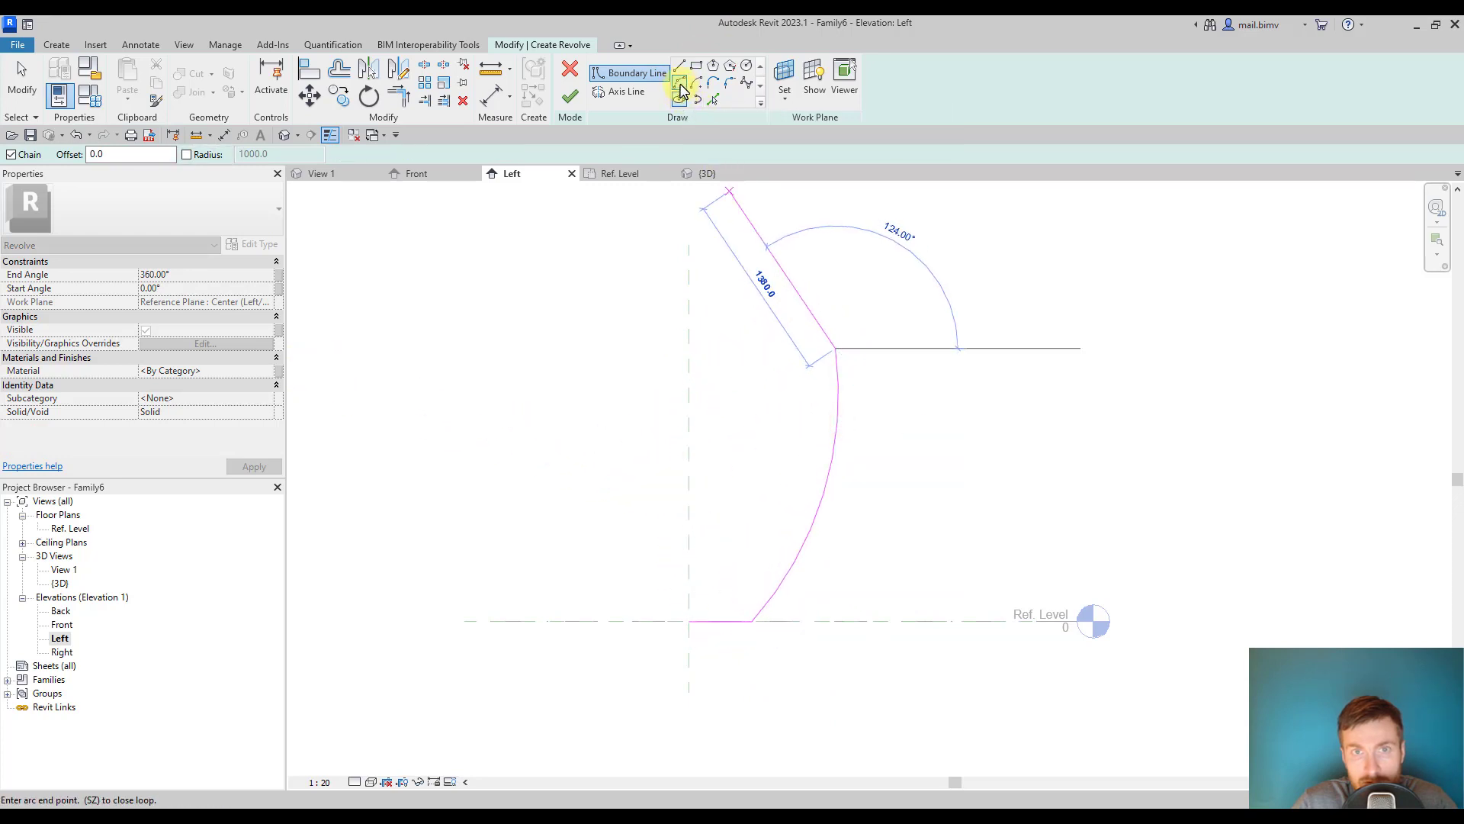
Step: Add the nearly straight shoulder arc, the flat top and the vertical edge down the axis to close the profile
left_click(681, 90)
left_click(839, 346)
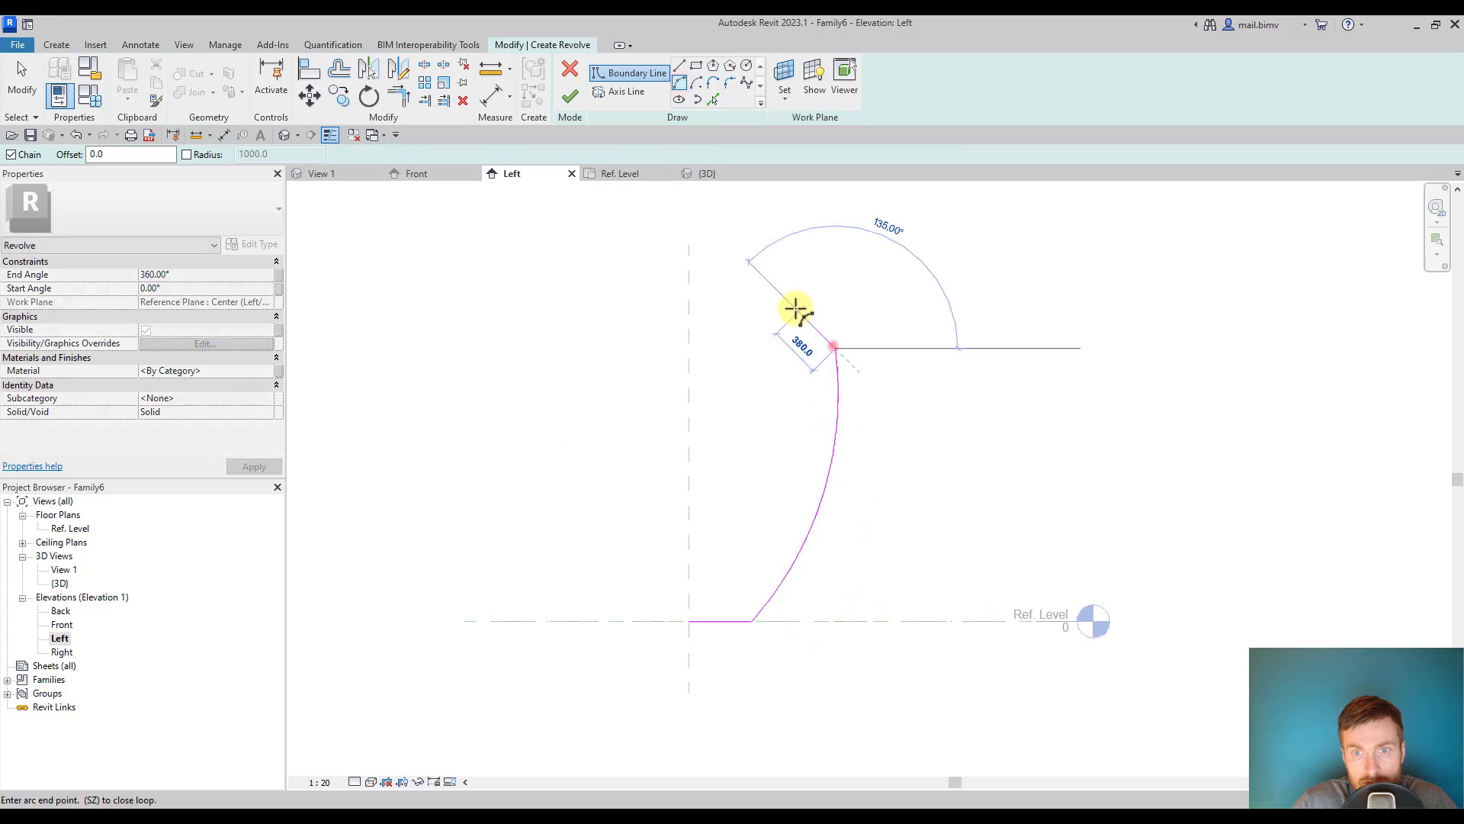
left_click(751, 274)
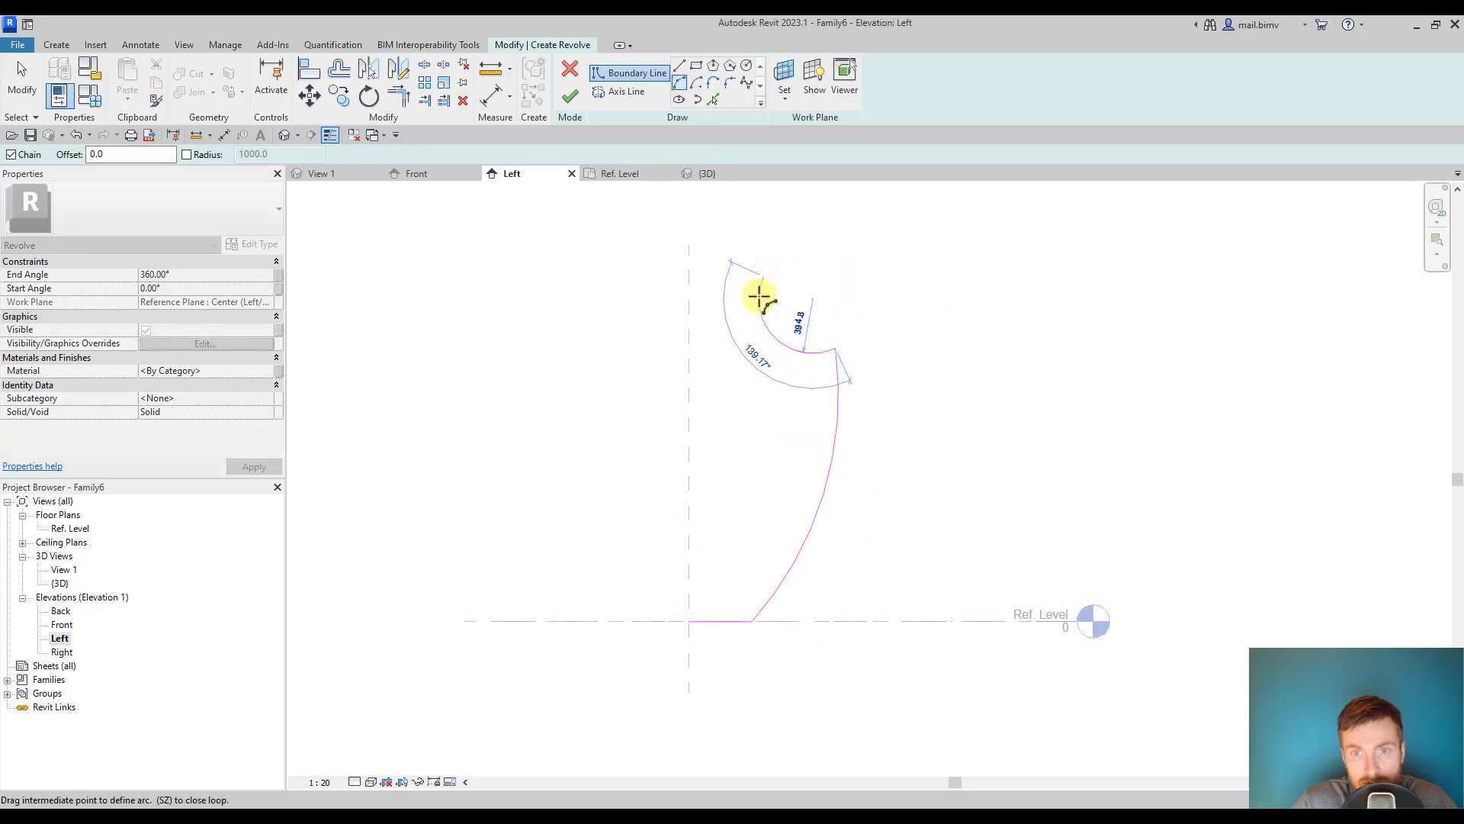
left_click(778, 292)
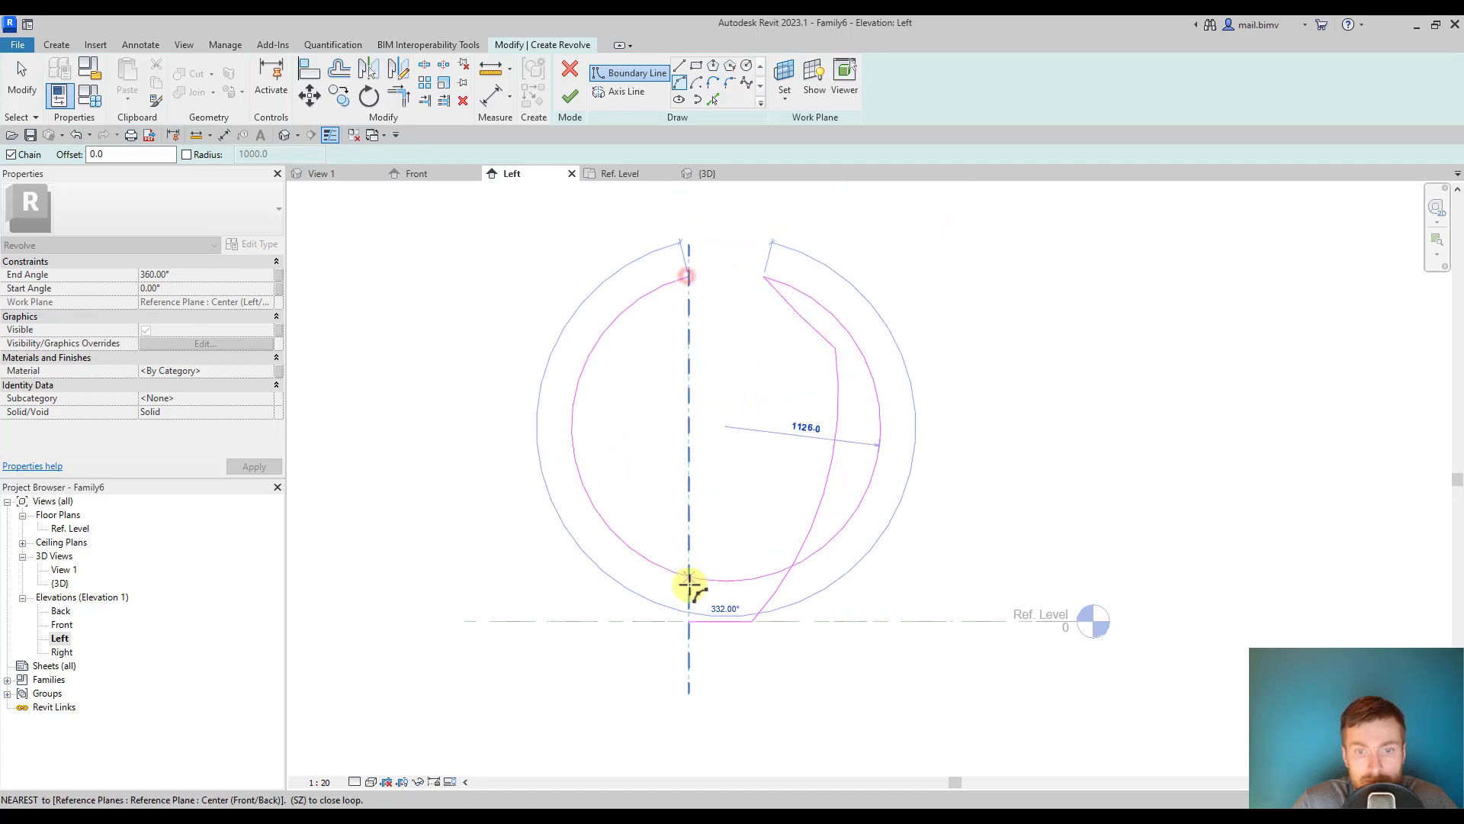
left_click(678, 66)
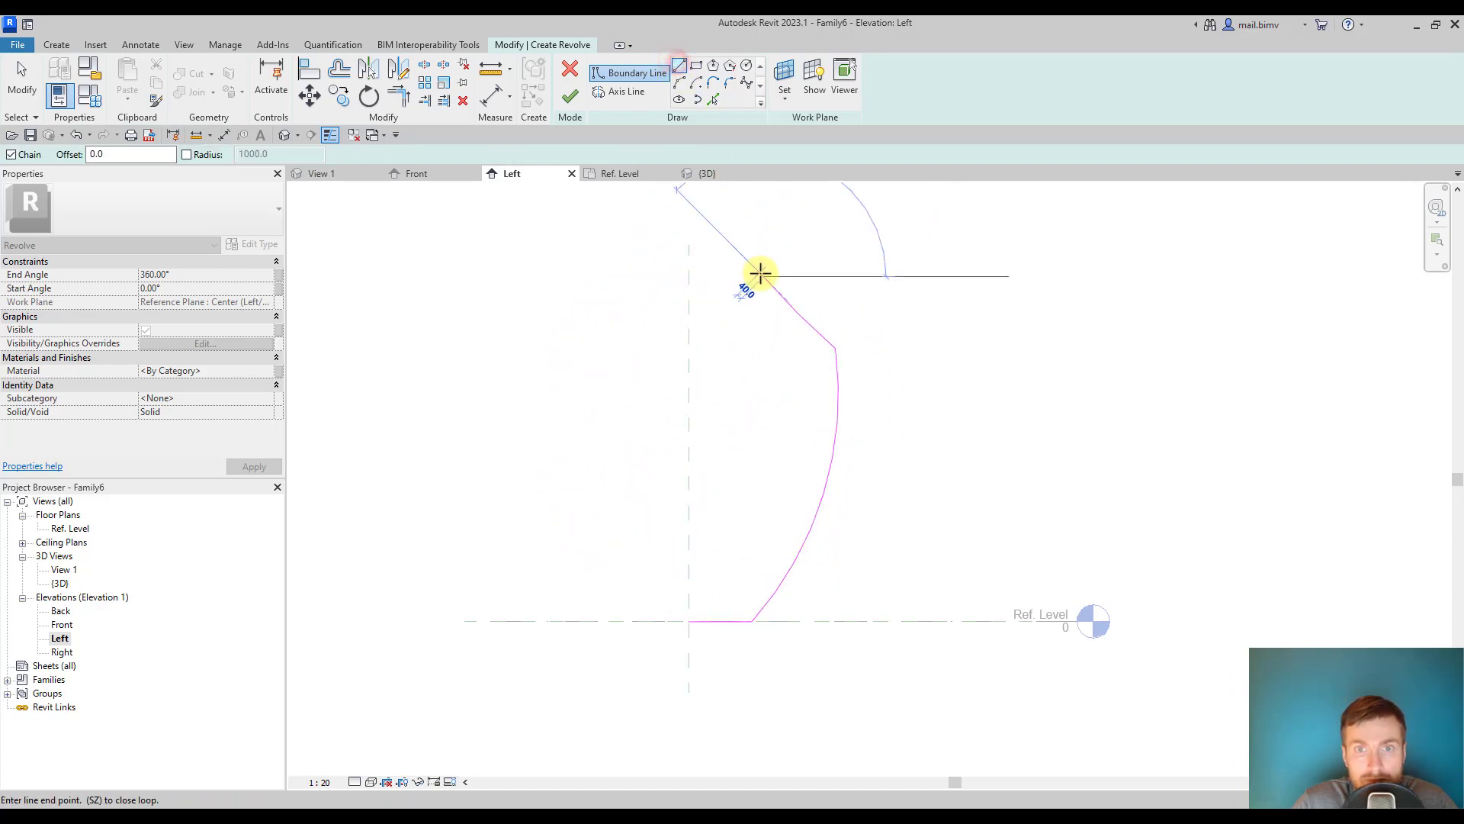
left_click(691, 278)
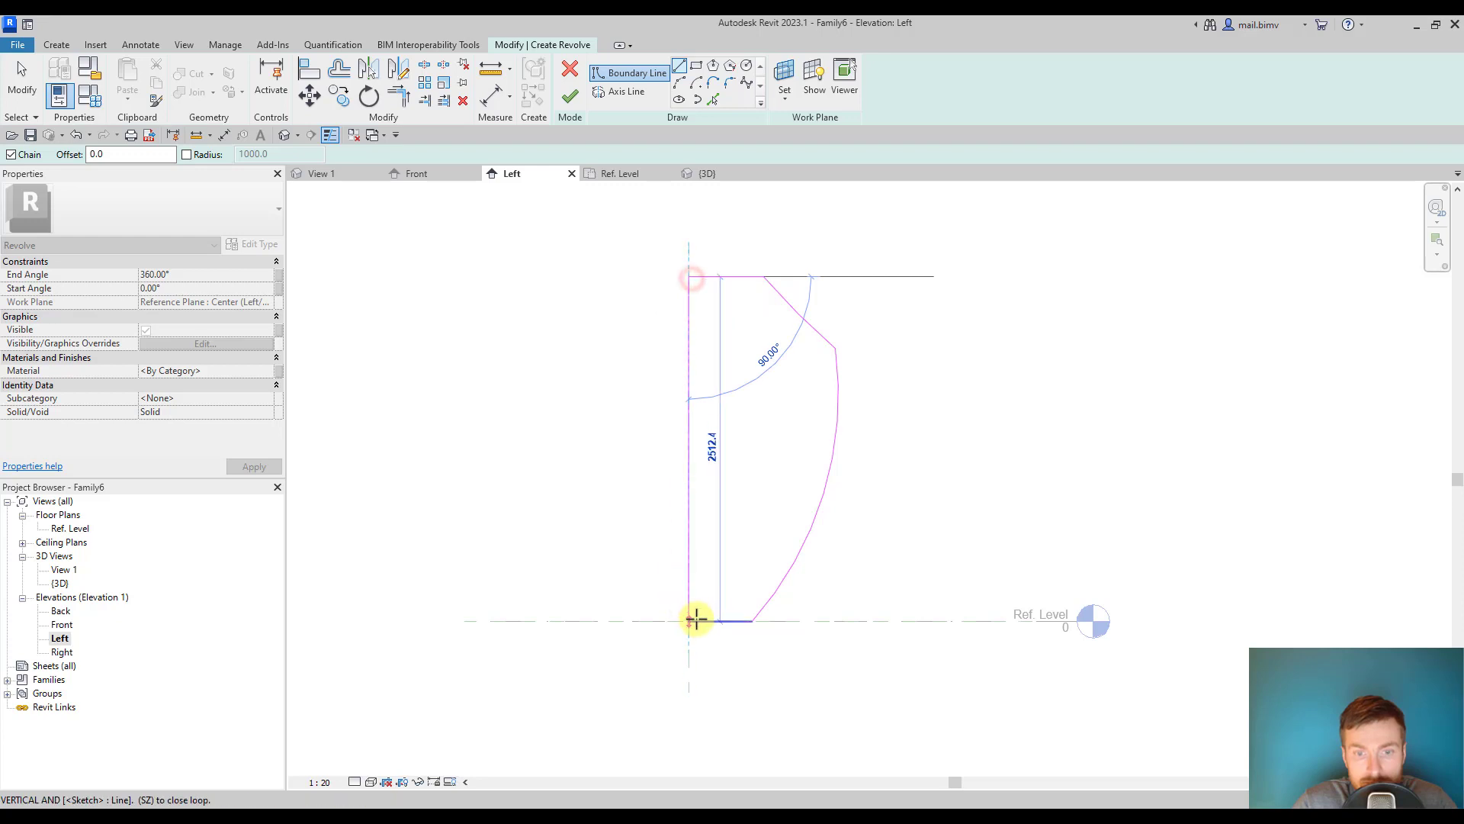
left_click(690, 620)
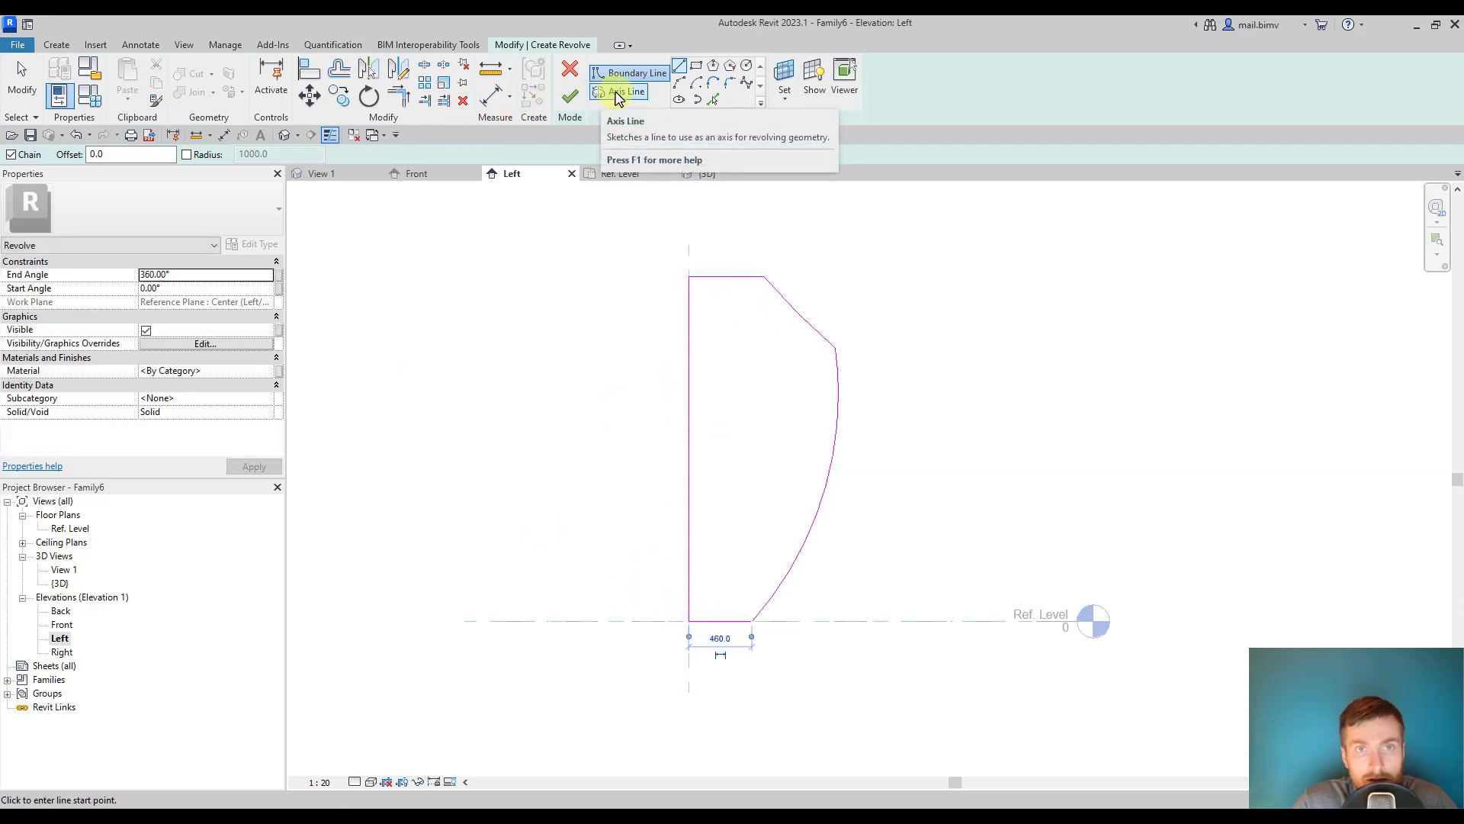
Step: Begin an axis line beside the profile, cancel it and briefly return to boundary lines
left_click(619, 94)
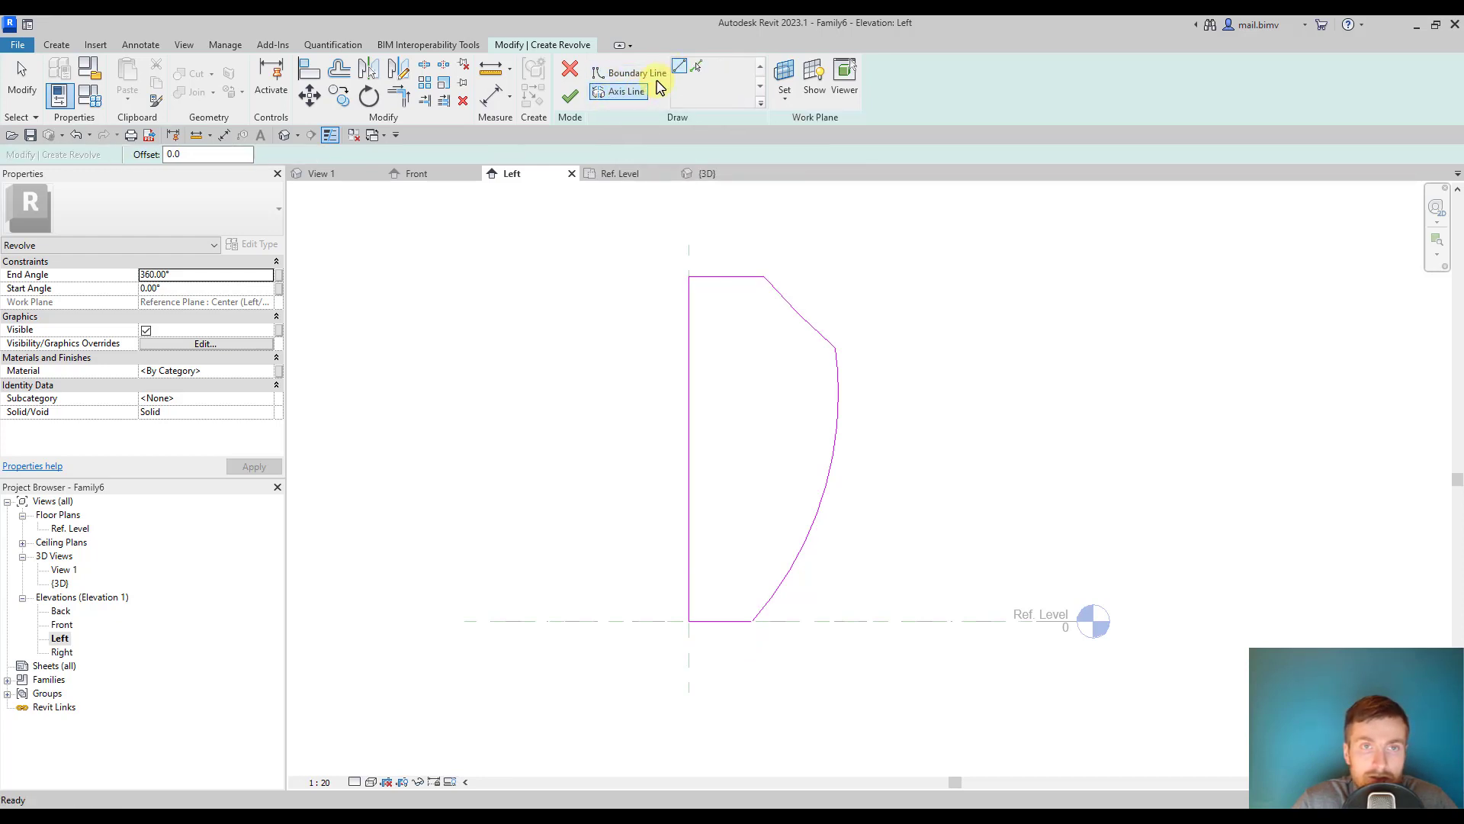
left_click(577, 623)
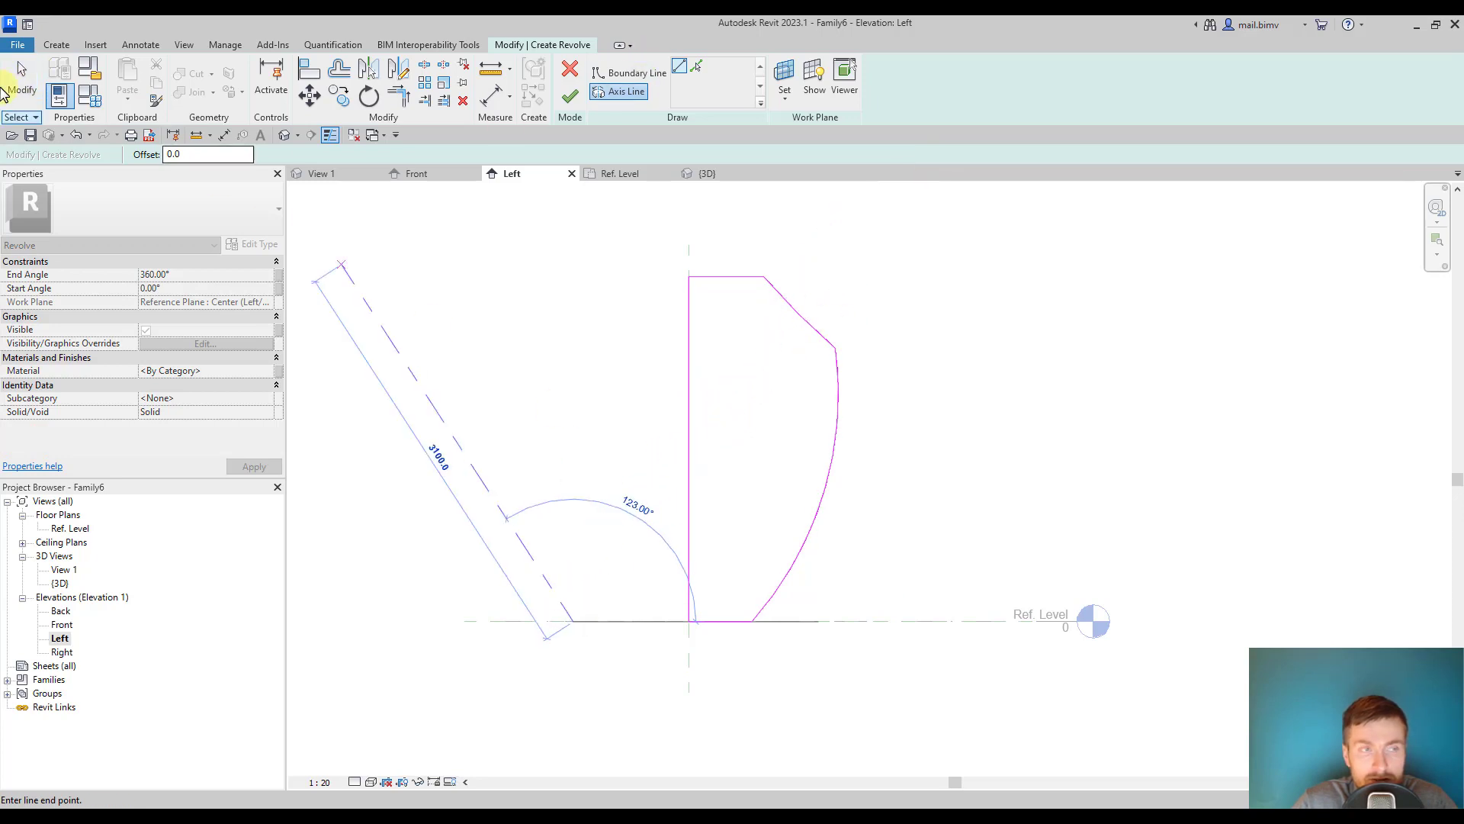
left_click(21, 78)
left_click(680, 71)
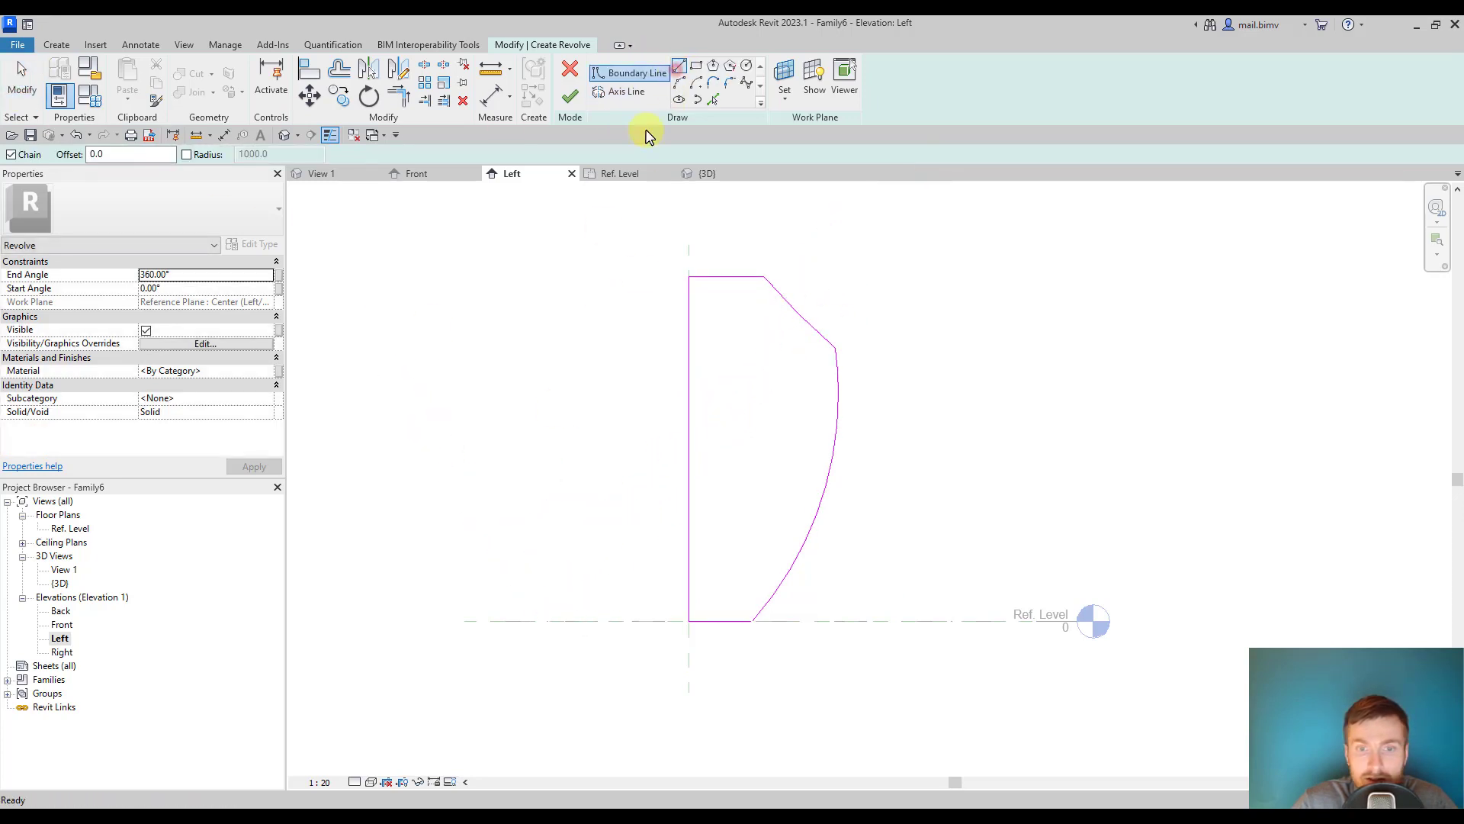
left_click(688, 690)
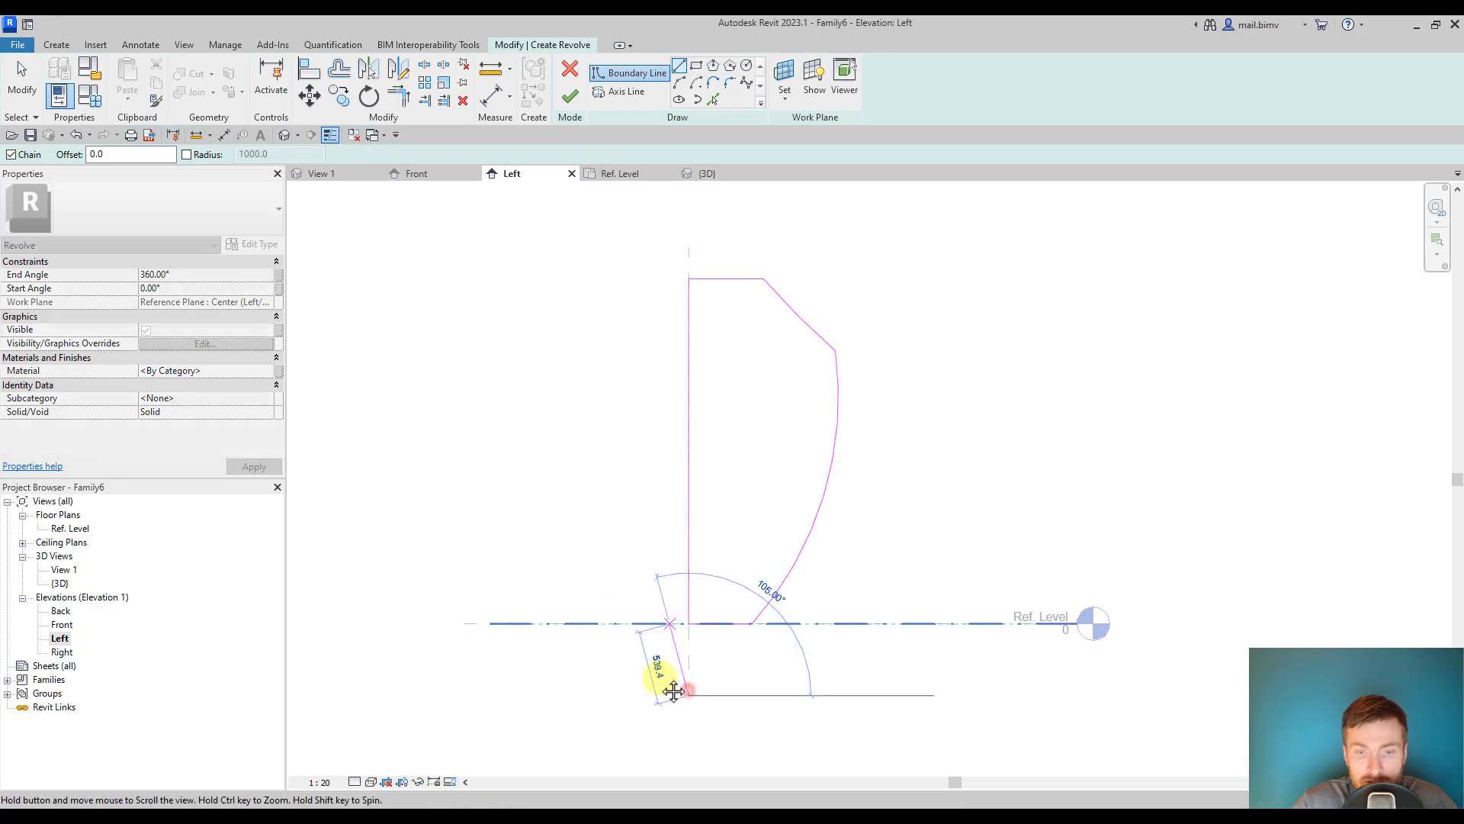
scroll(687, 641, "up", 2)
Step: Draw the rotation axis along the profile's straight edge and stop drawing
left_click(625, 91)
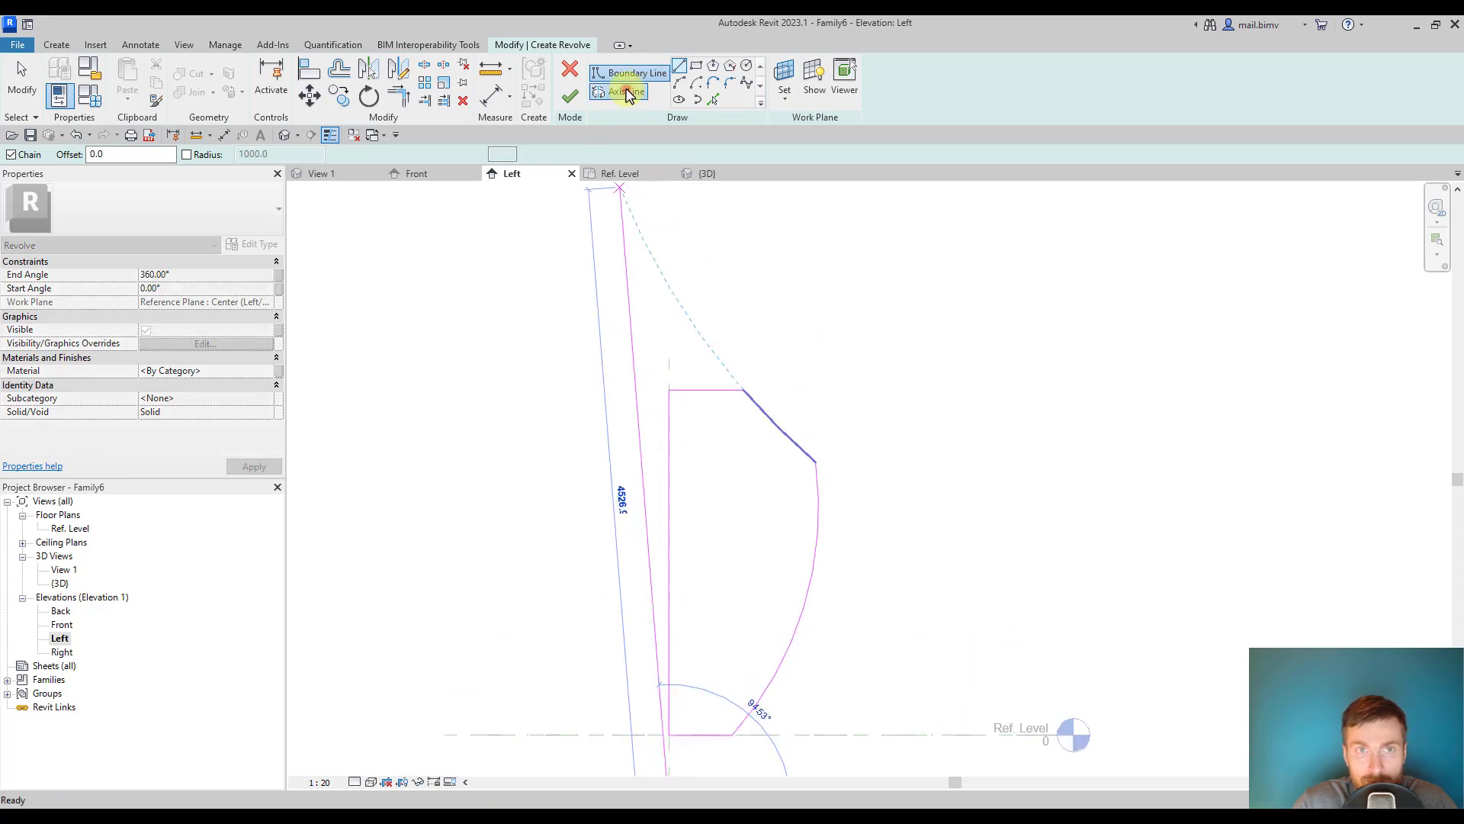
scroll(698, 527, "down", 2)
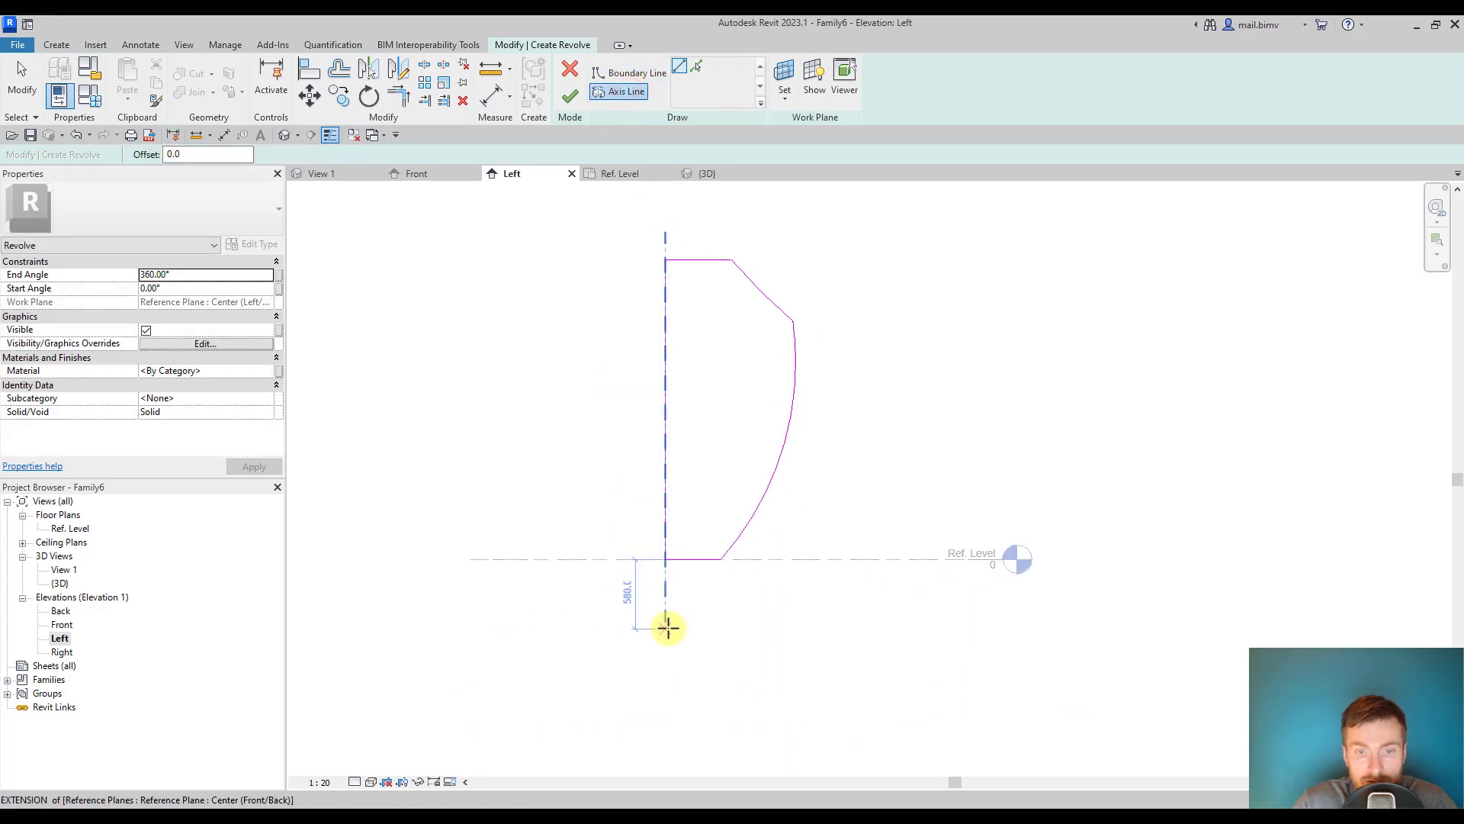
left_click(664, 624)
scroll(664, 624, "up", 1)
left_click(653, 273)
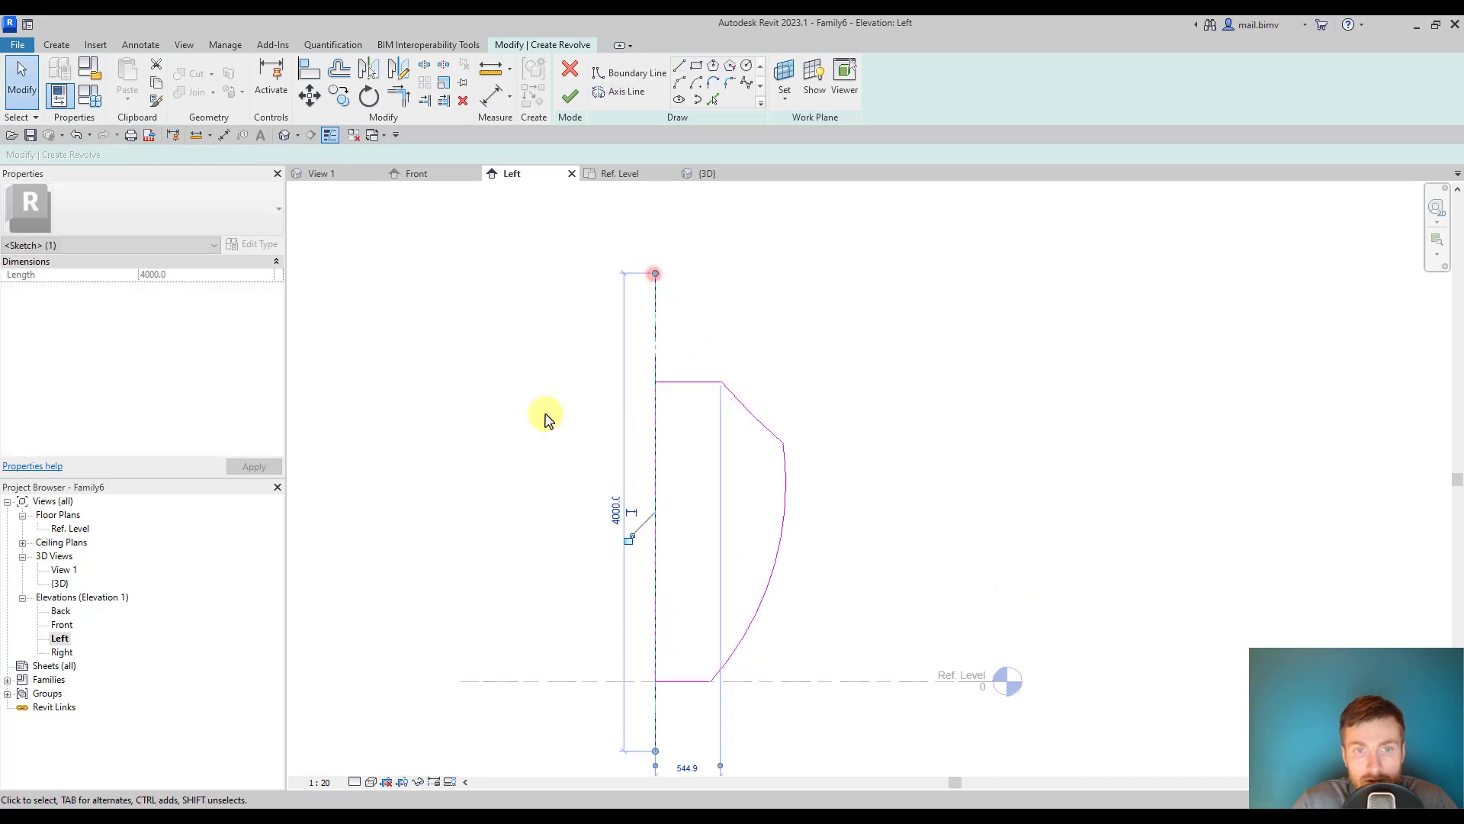
key("Escape")
key("Escape")
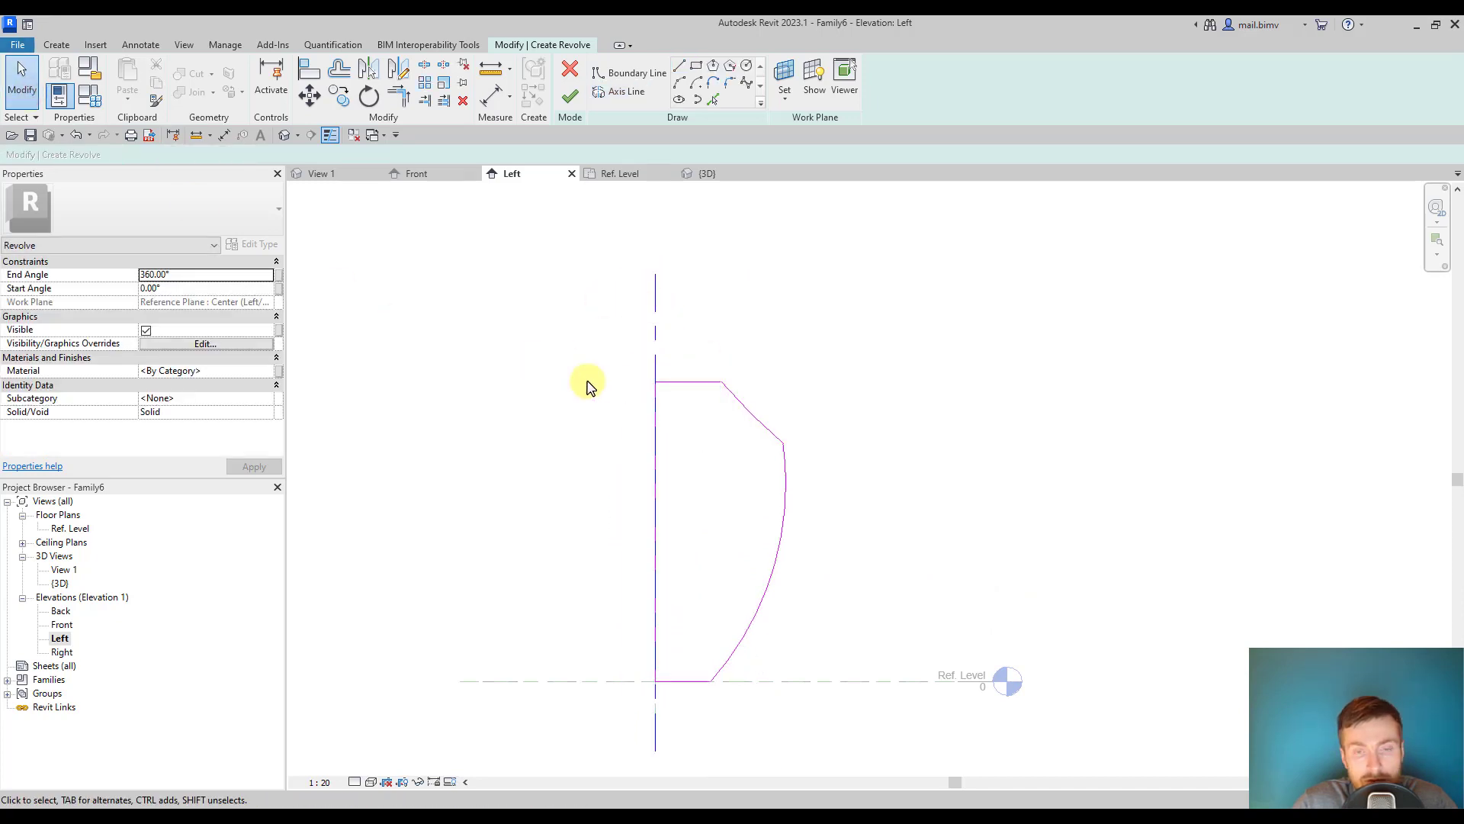
left_click(575, 101)
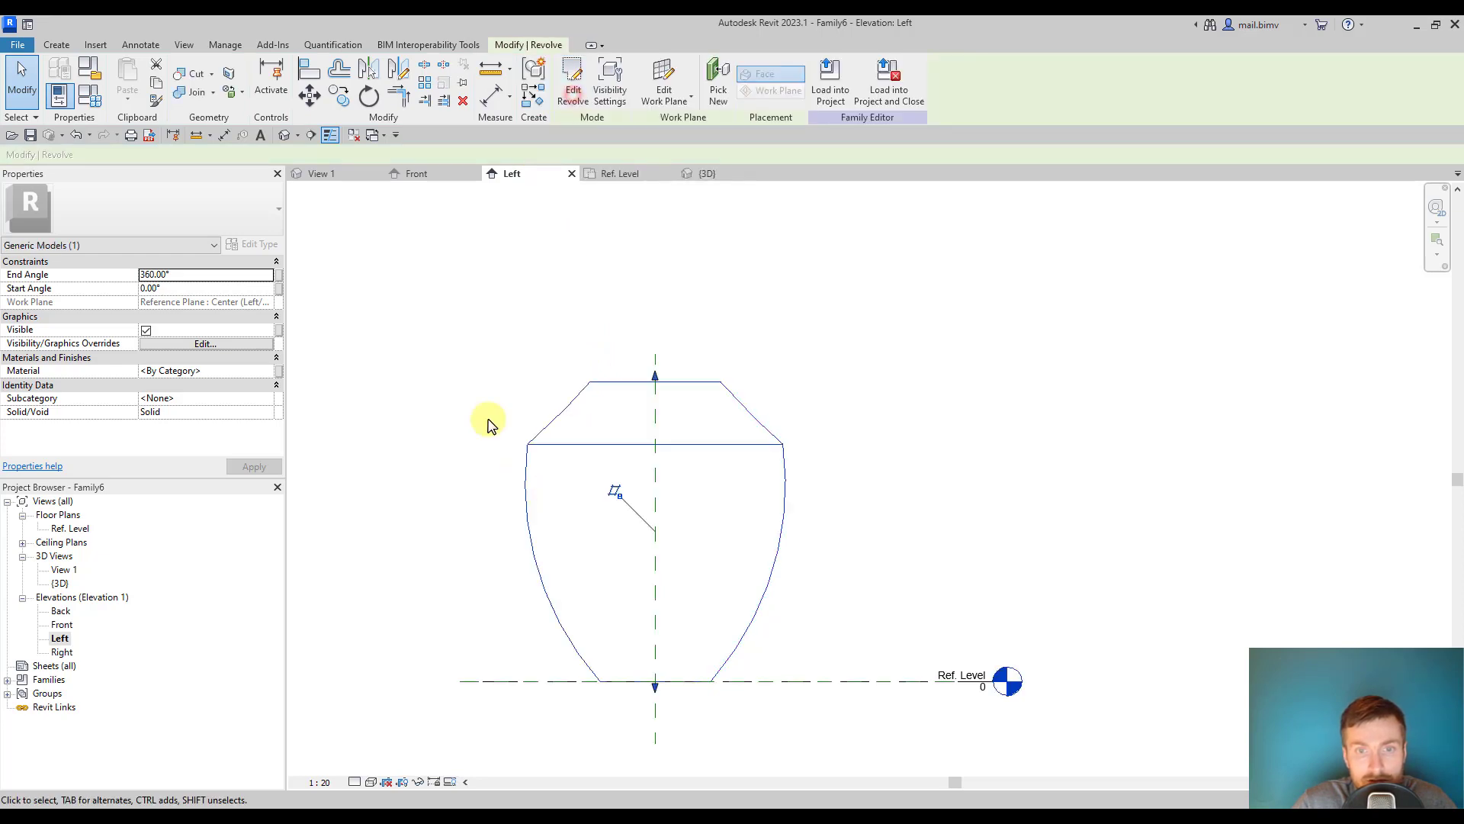
left_click(283, 141)
left_click(588, 583)
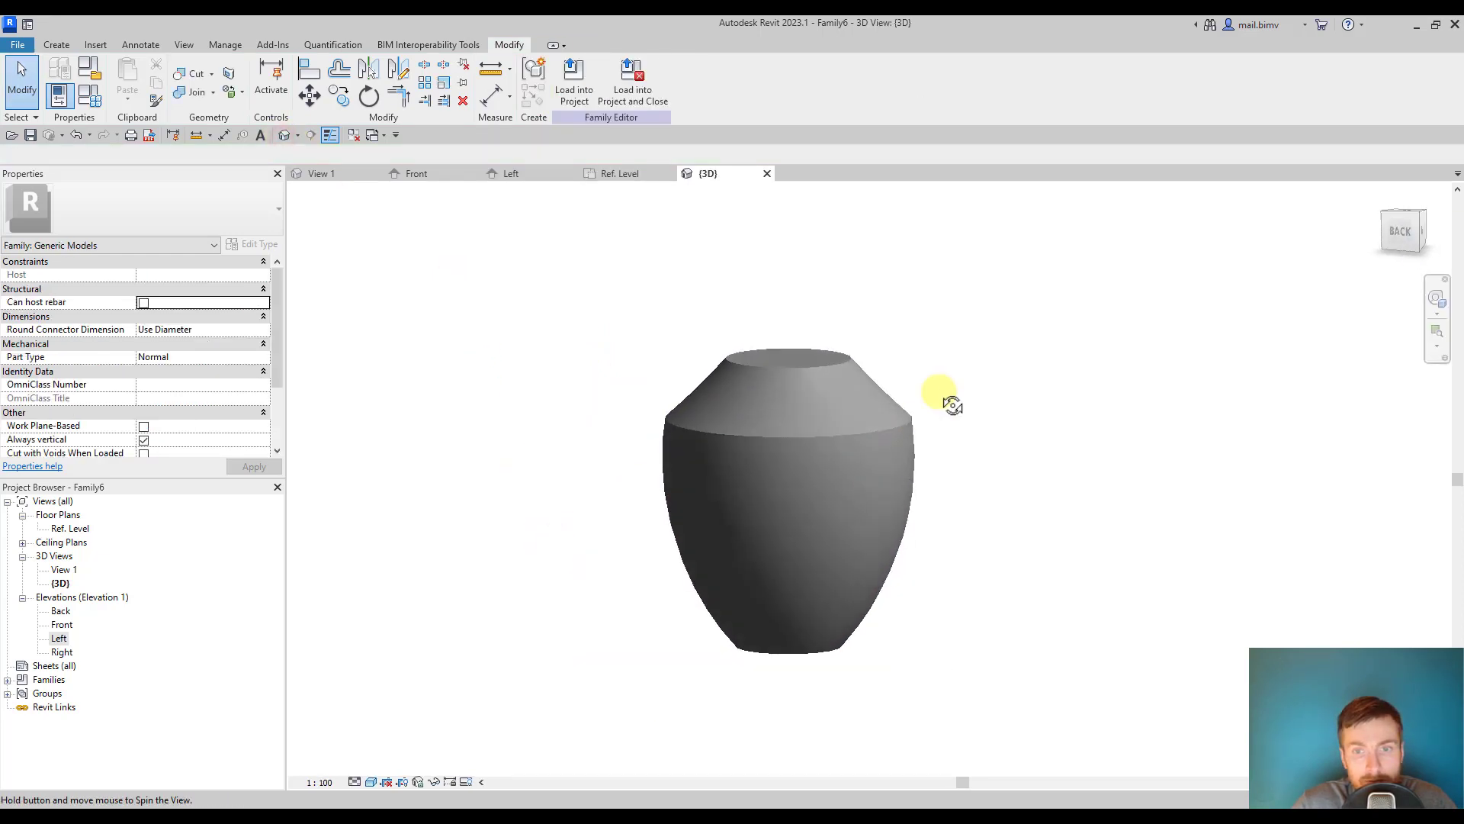
mouse_move(945, 401)
middle_mouse_down("shift")
mouse_move(822, 466)
mouse_move(526, 555)
mouse_move(612, 430)
mouse_move(1044, 524)
middle_mouse_up("shift")
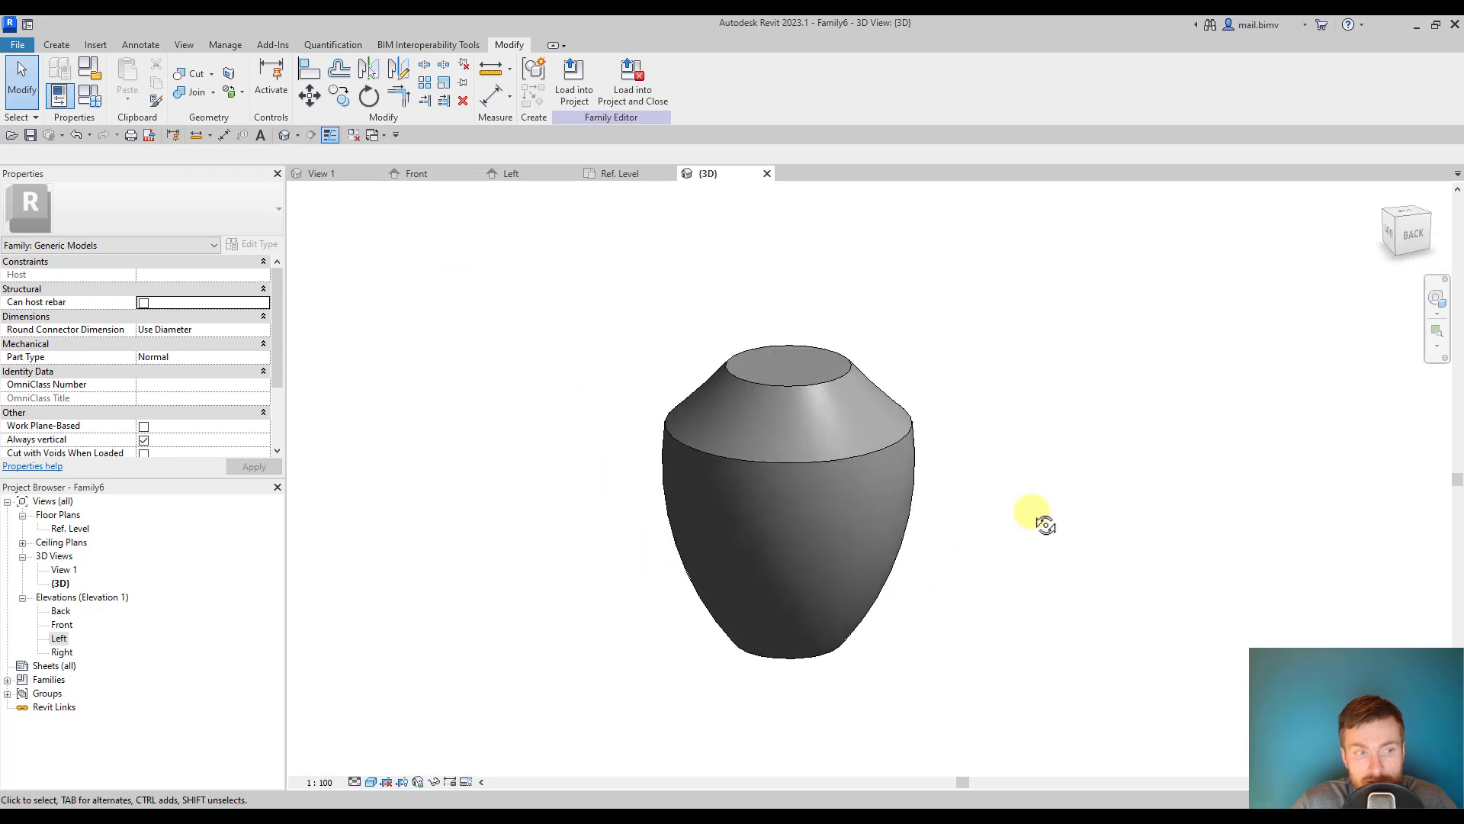
double_click(58, 639)
Step: Edit the revolve, shift its axis slightly left of the profile and finish, leaving a narrow hollow core
left_click(549, 440)
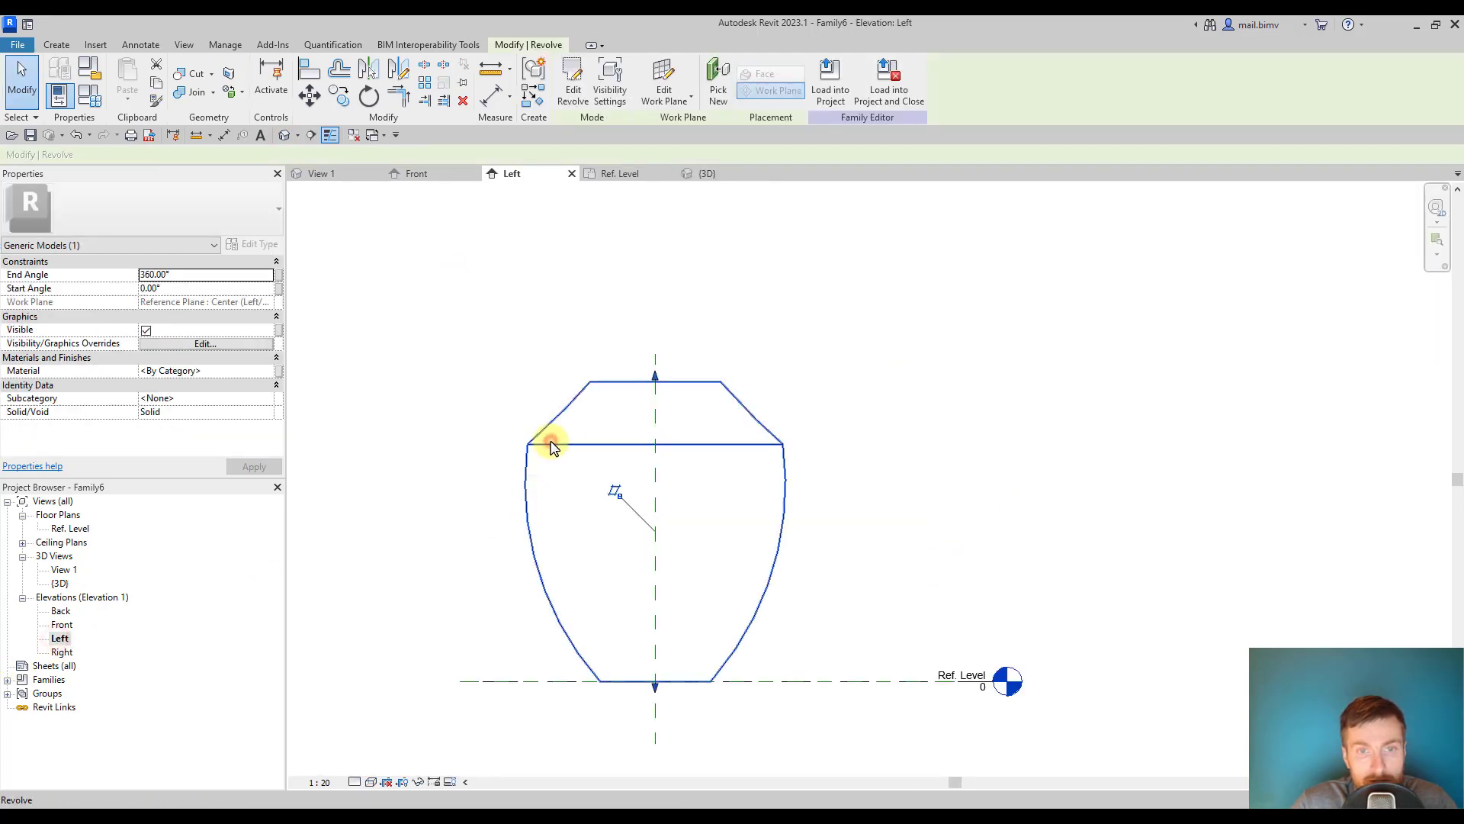
left_click(575, 86)
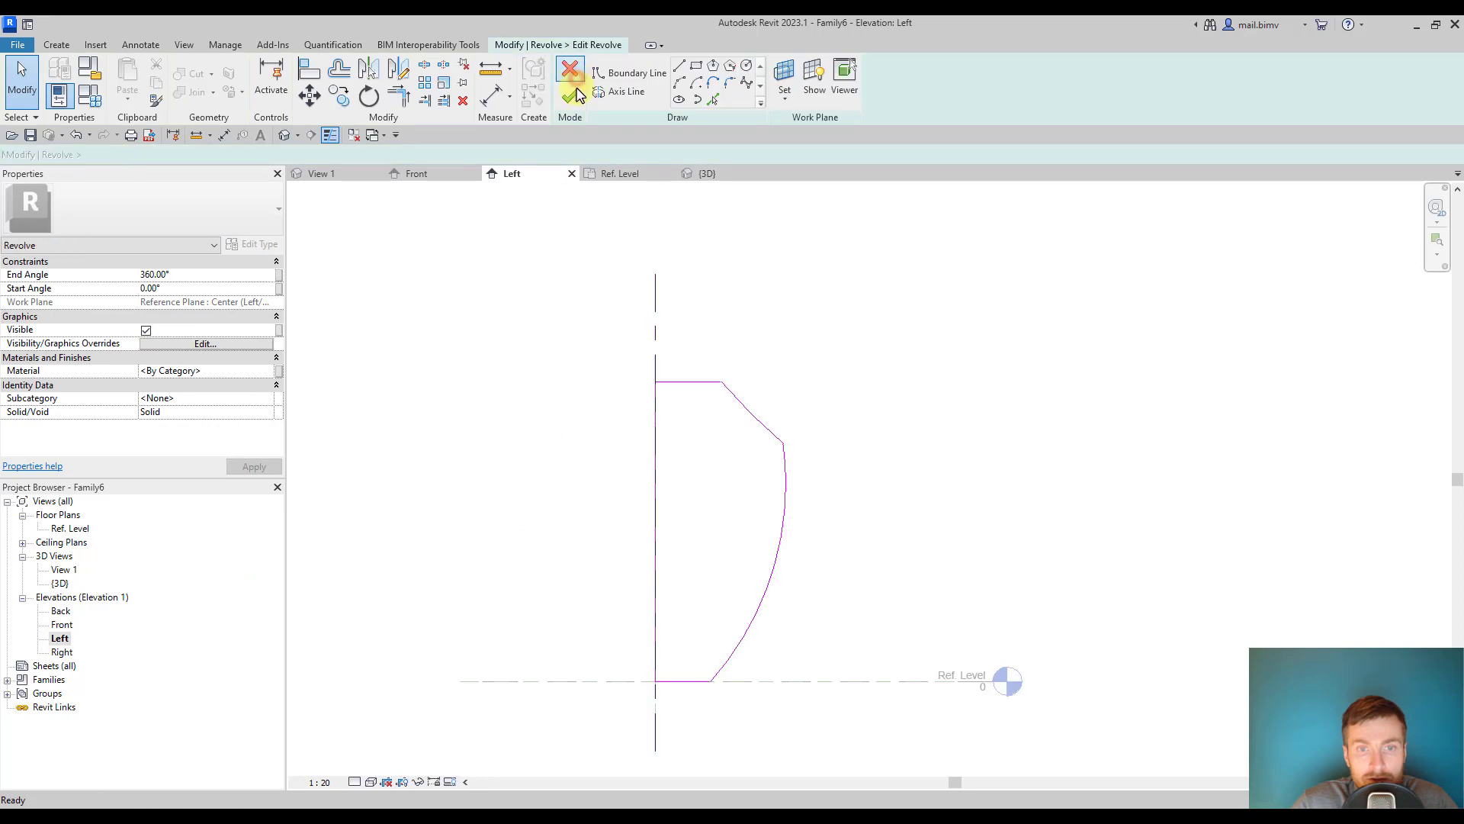
left_click(653, 313)
left_click_drag(652, 315, 645, 571)
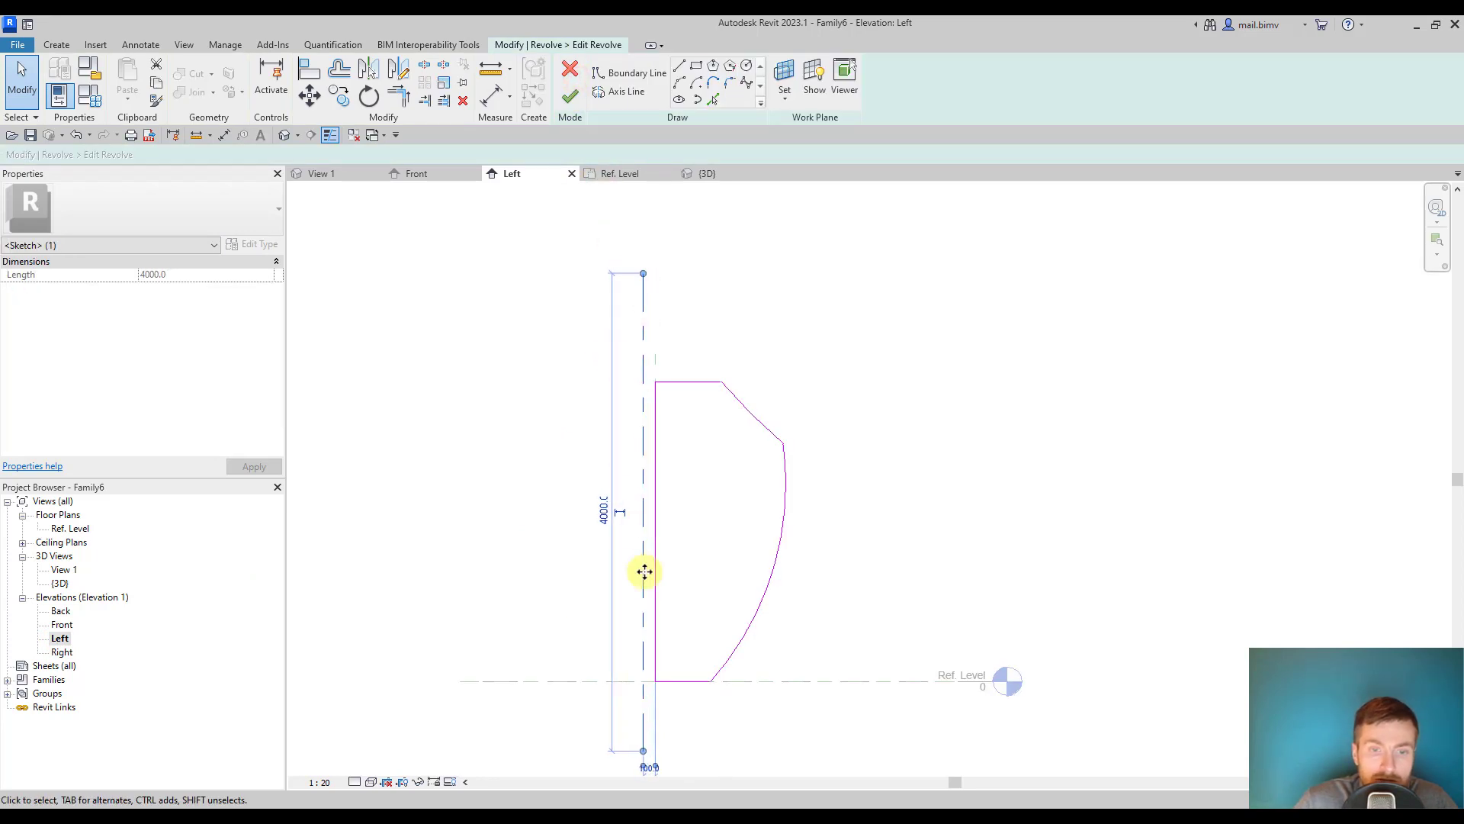
left_click(572, 104)
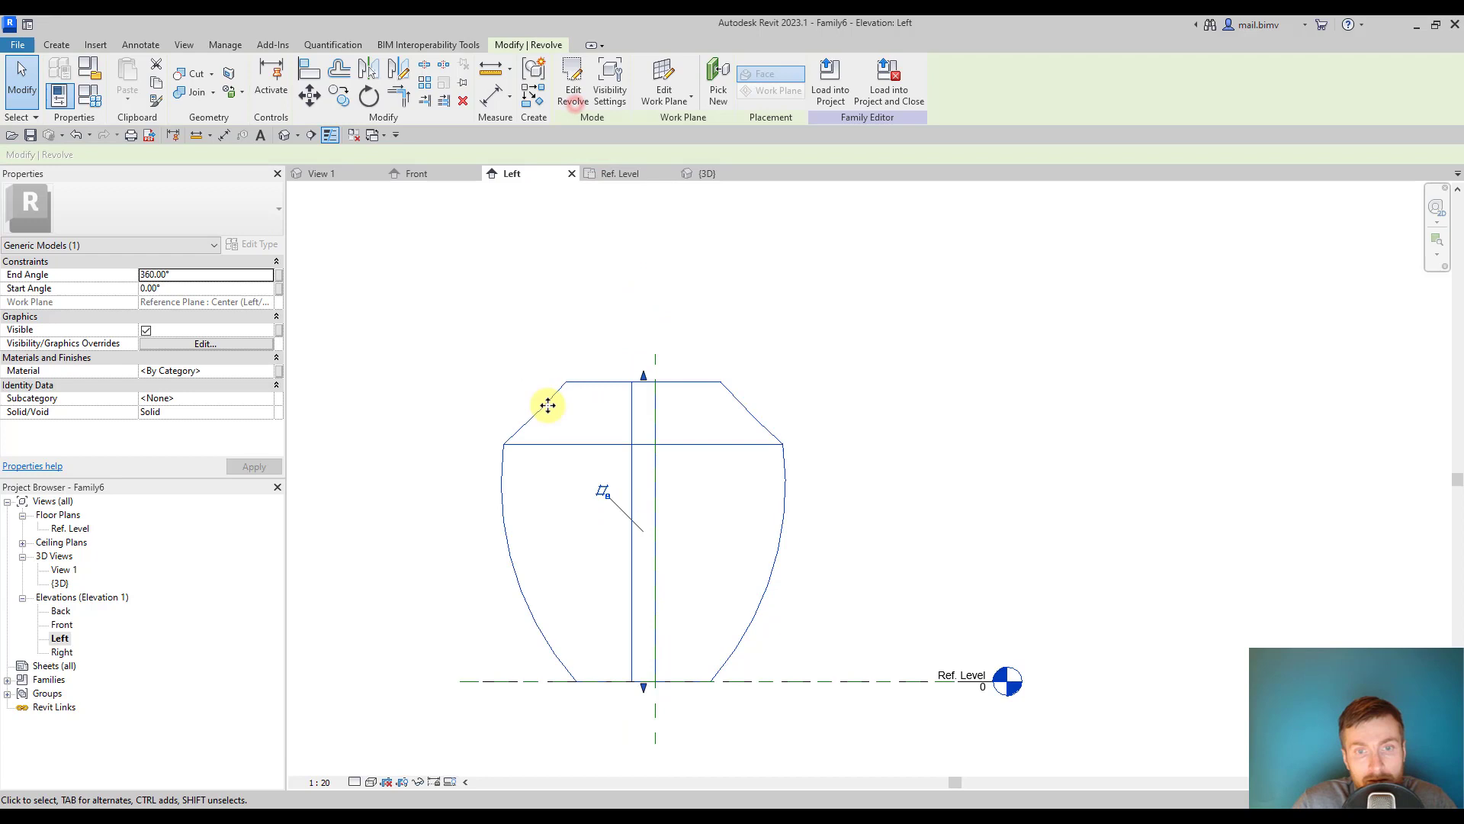
left_click(475, 244)
left_click(287, 138)
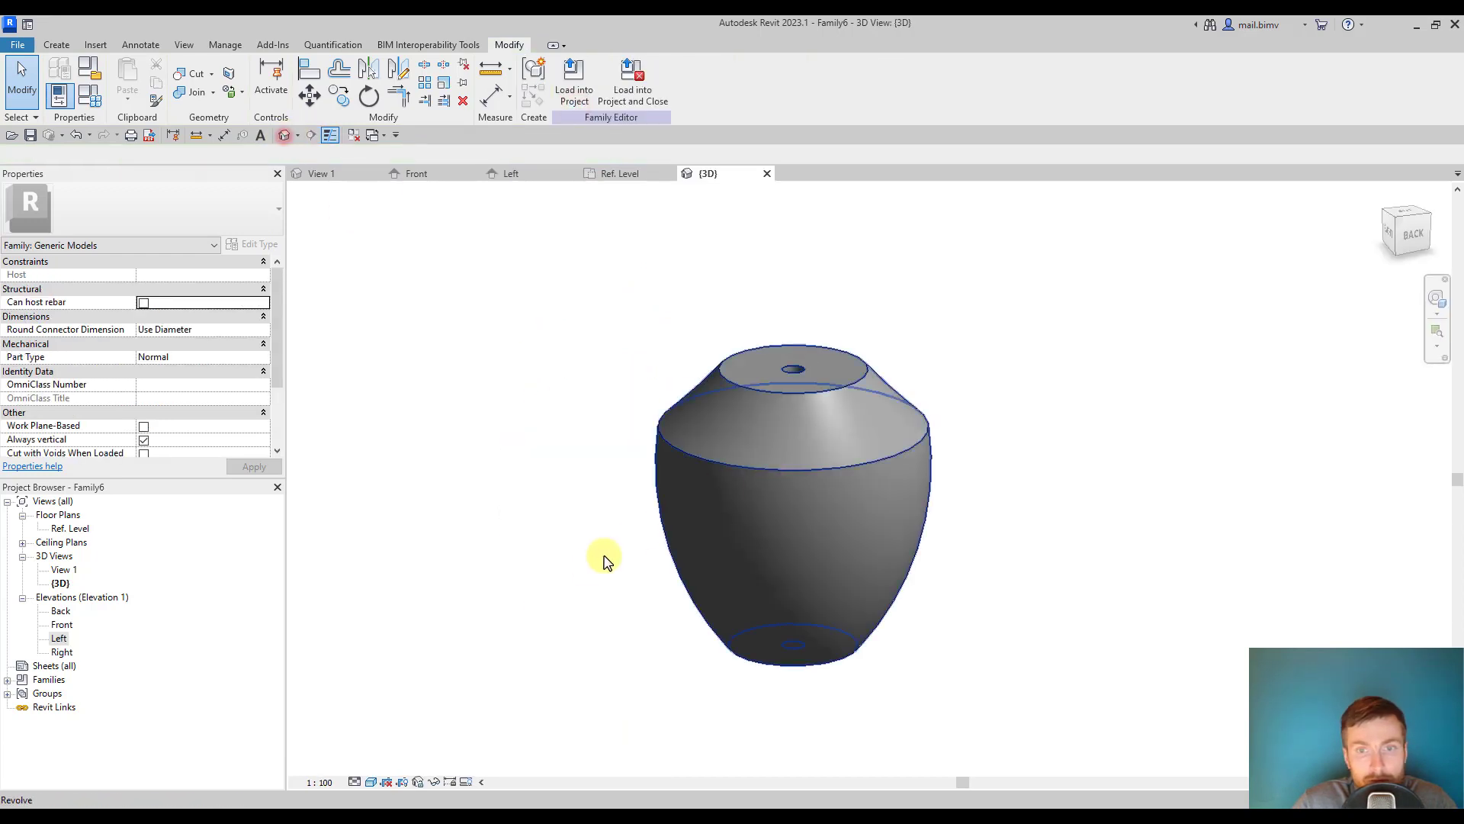
mouse_move(791, 589)
middle_mouse_down("shift")
mouse_move(926, 376)
mouse_move(802, 659)
middle_mouse_up("shift")
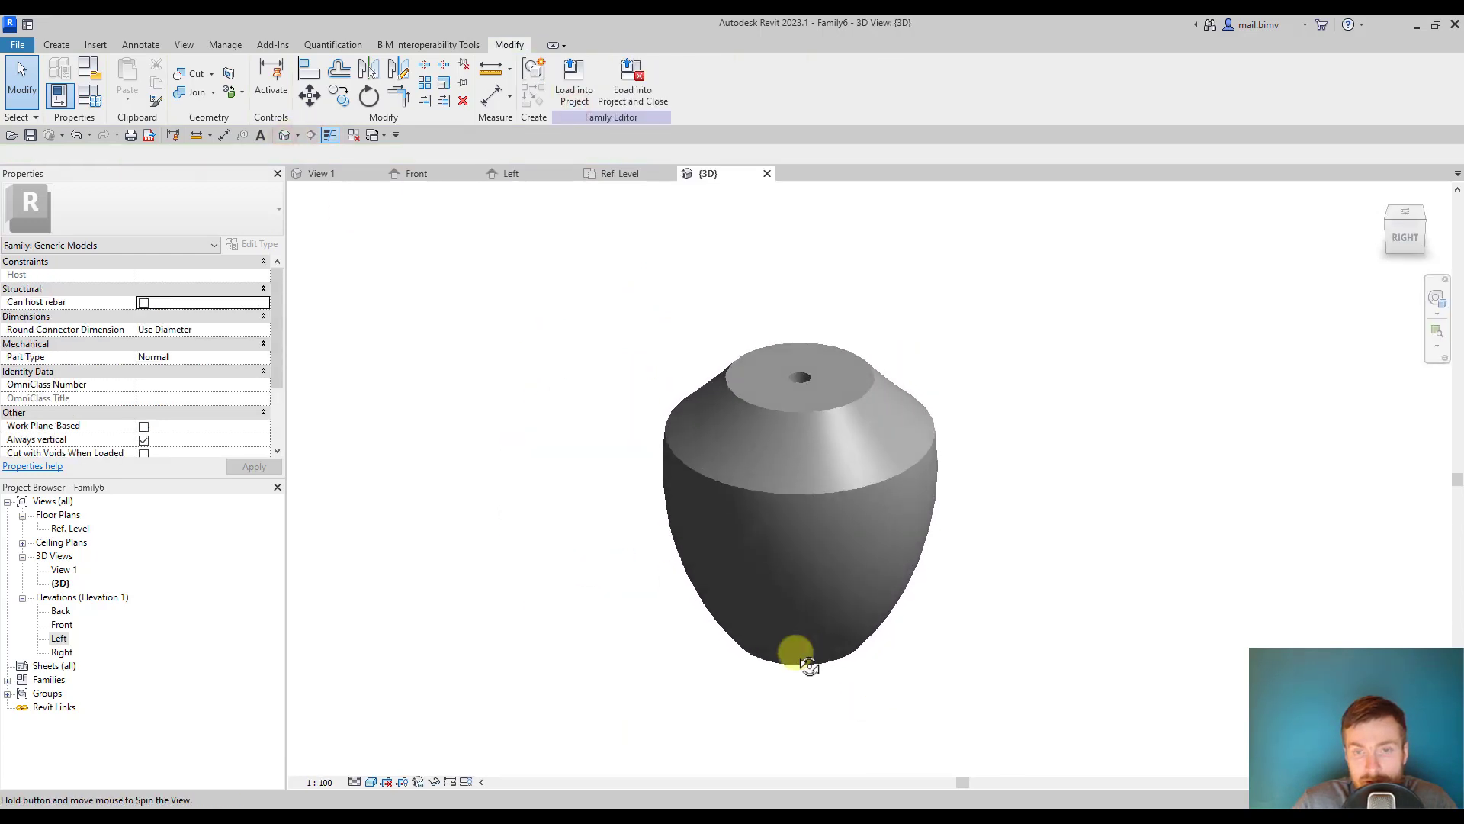
left_click(790, 500)
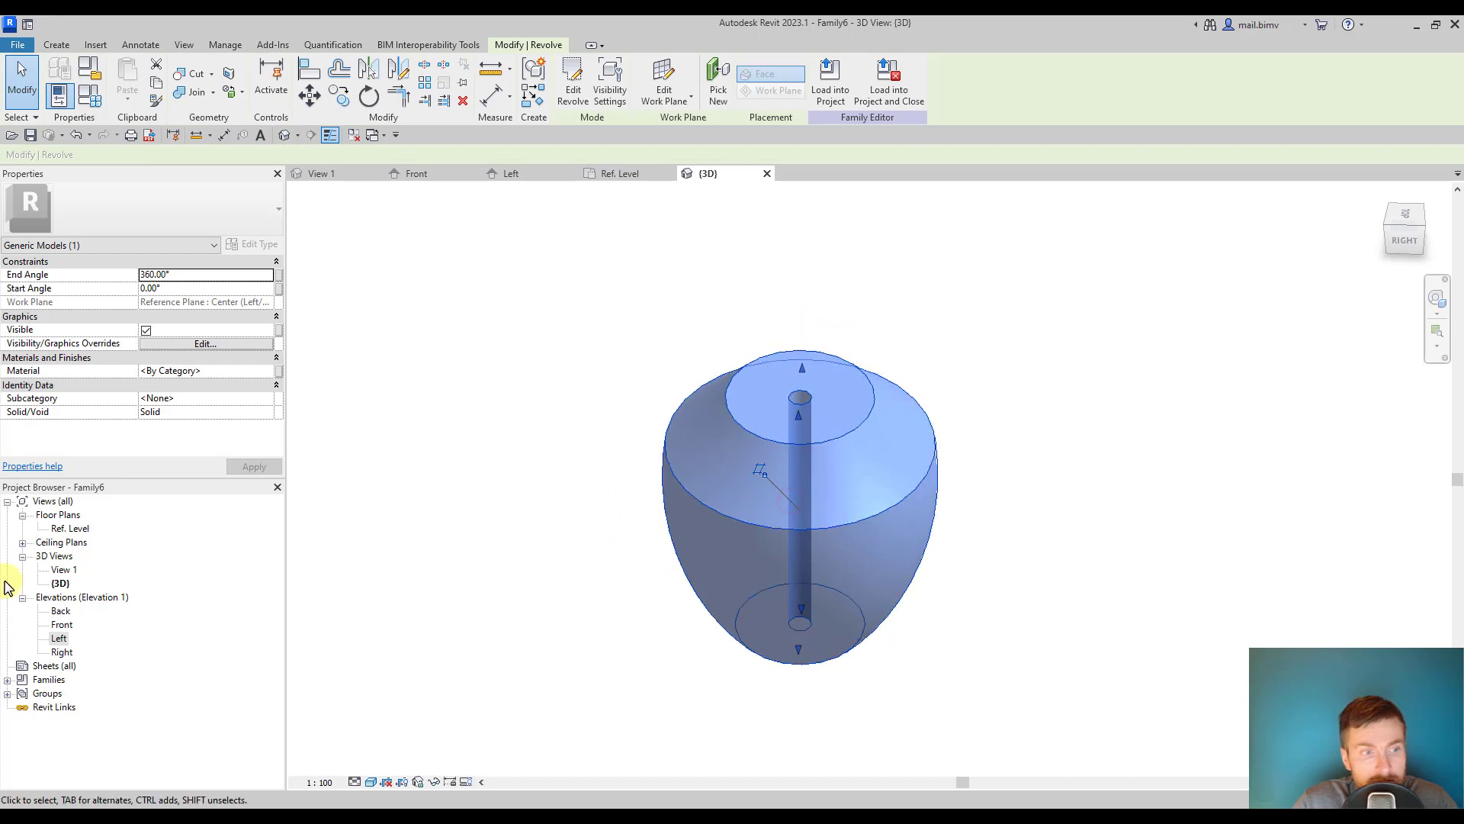
double_click(55, 639)
left_click(592, 469)
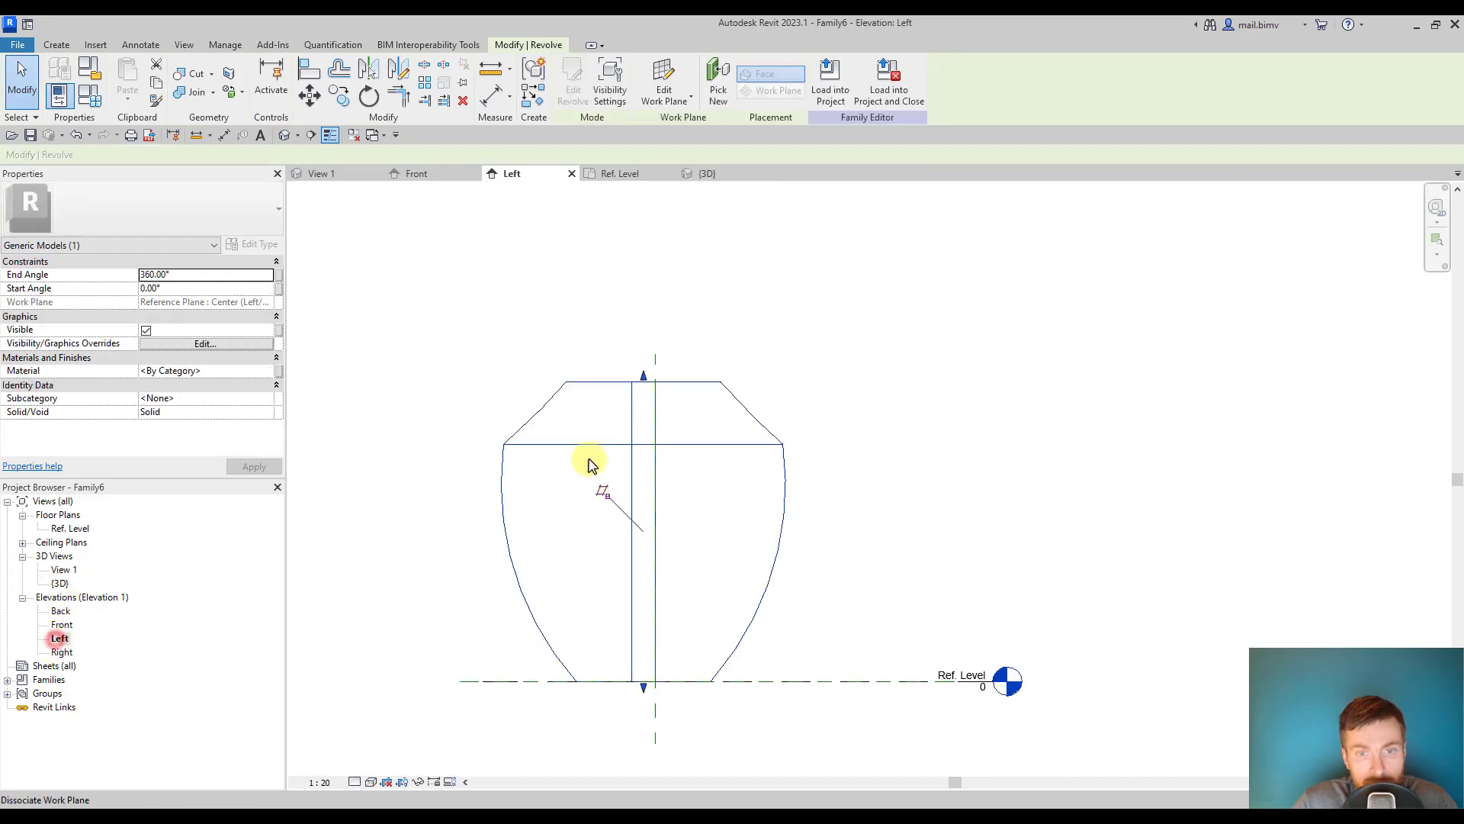
Step: Reopen the revolve sketch and drag the rotation axis back onto the profile's straight left edge
double_click(621, 385)
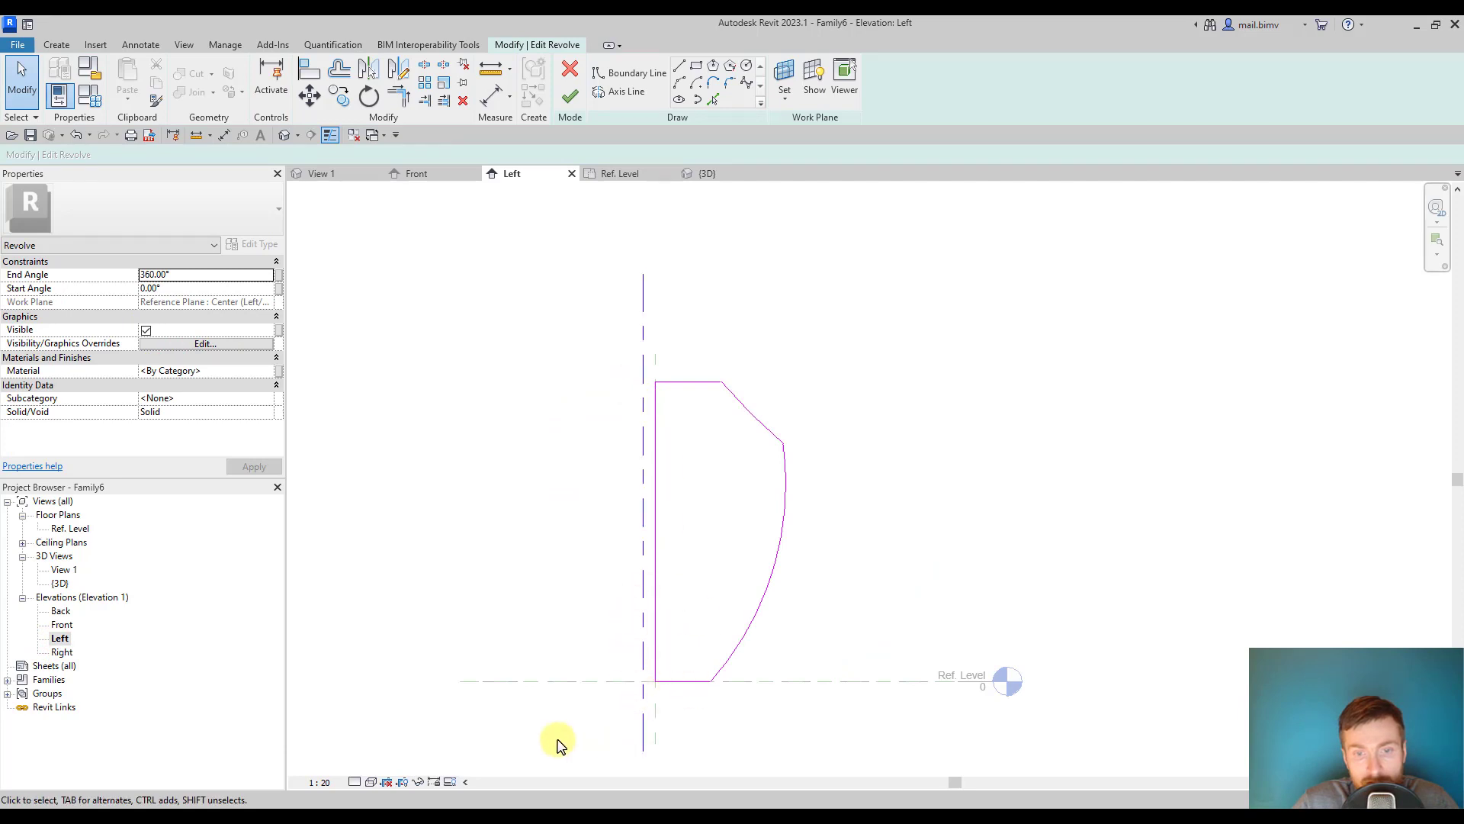
left_click(655, 588)
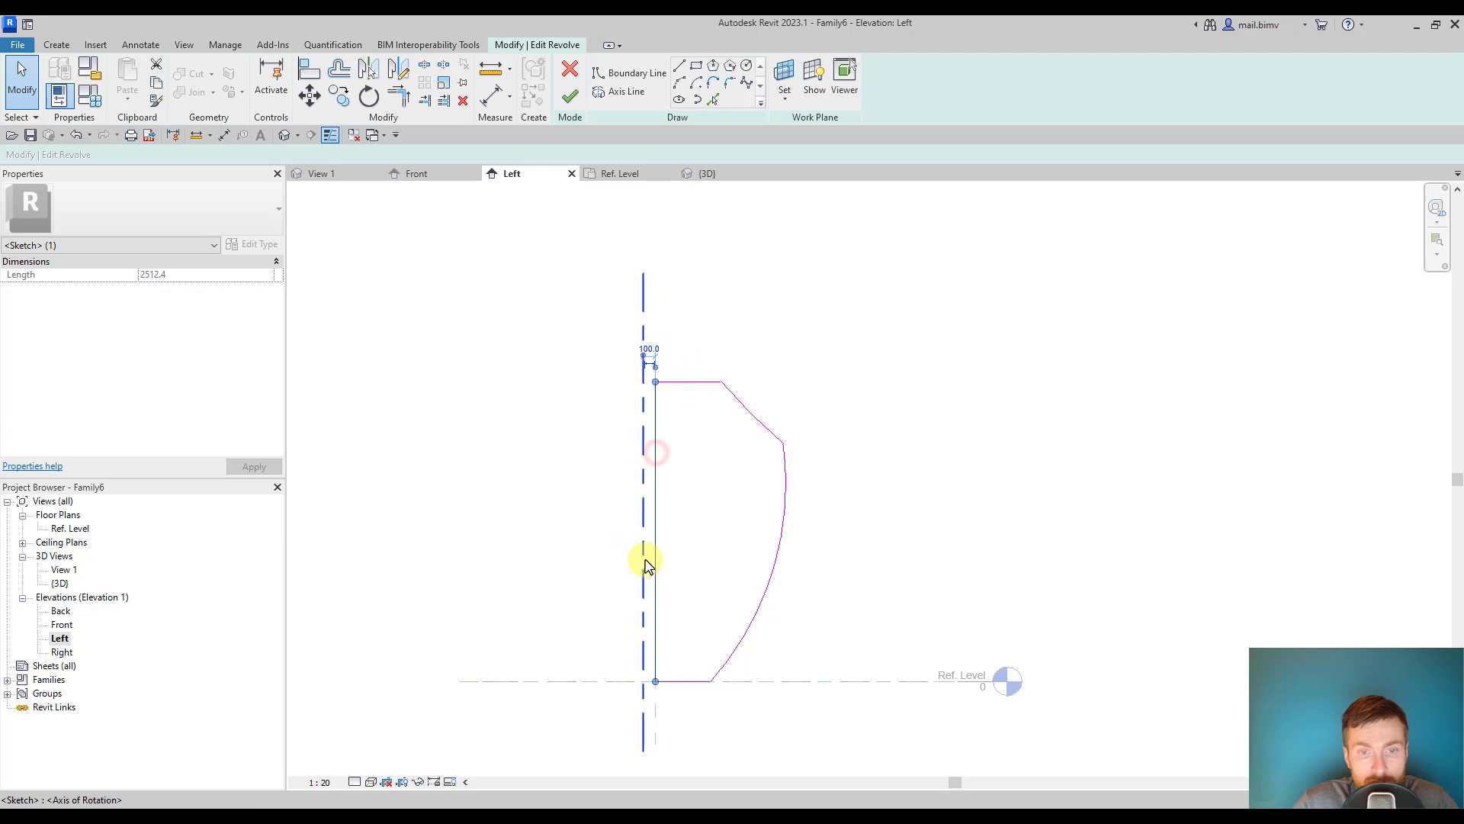
left_click(645, 397)
left_click_drag(645, 398, 658, 400)
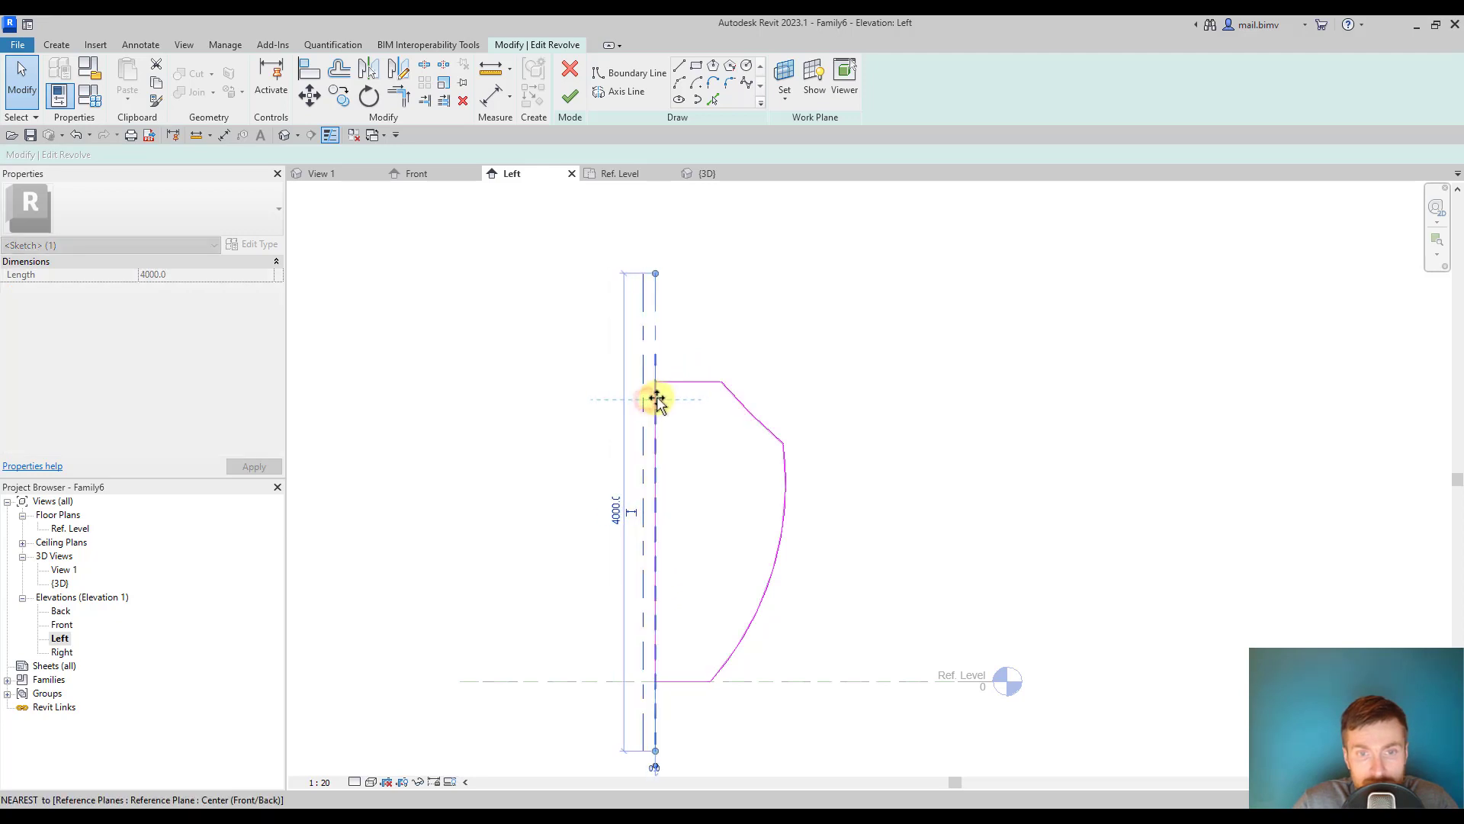
left_click(657, 399)
scroll(653, 407, "up", 2)
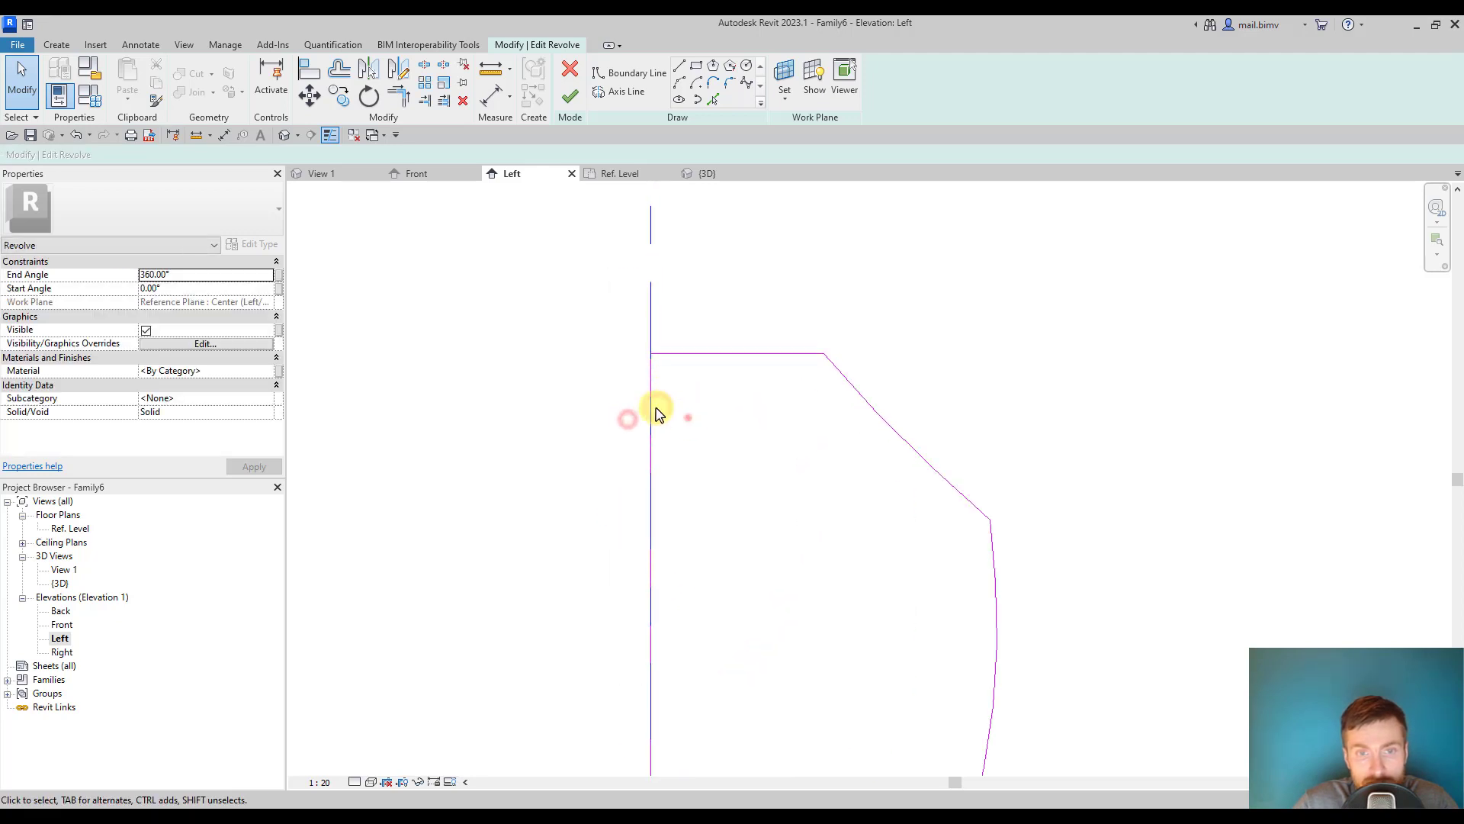
scroll(640, 406, "down", 2)
left_click(624, 403)
left_click(547, 424)
scroll(572, 436, "down", 3)
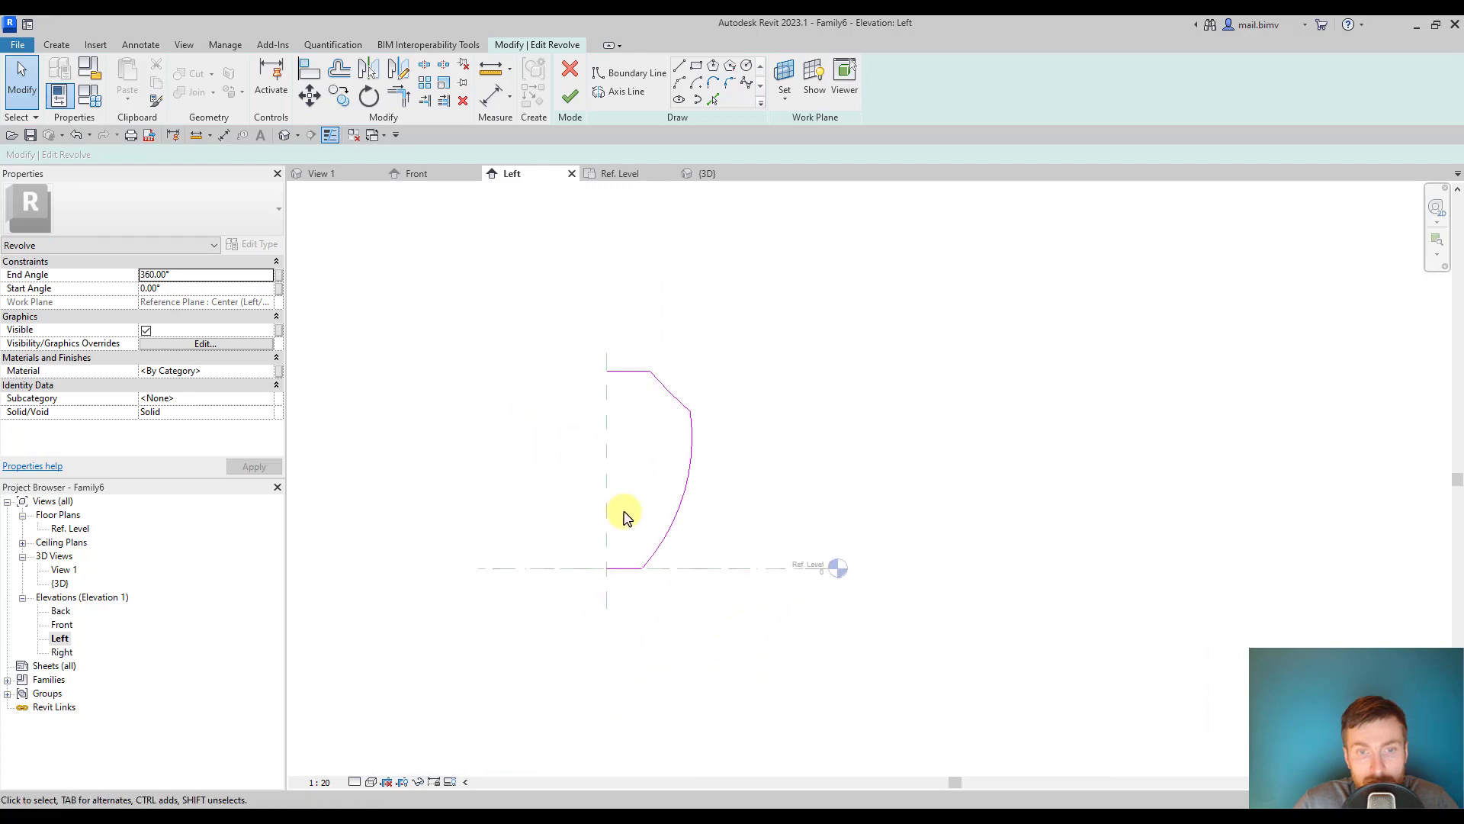
scroll(624, 514, "up", 1)
Step: Offset the curved side and top line inward by 10.0 using Pick Lines to form the vase wall
left_click(627, 75)
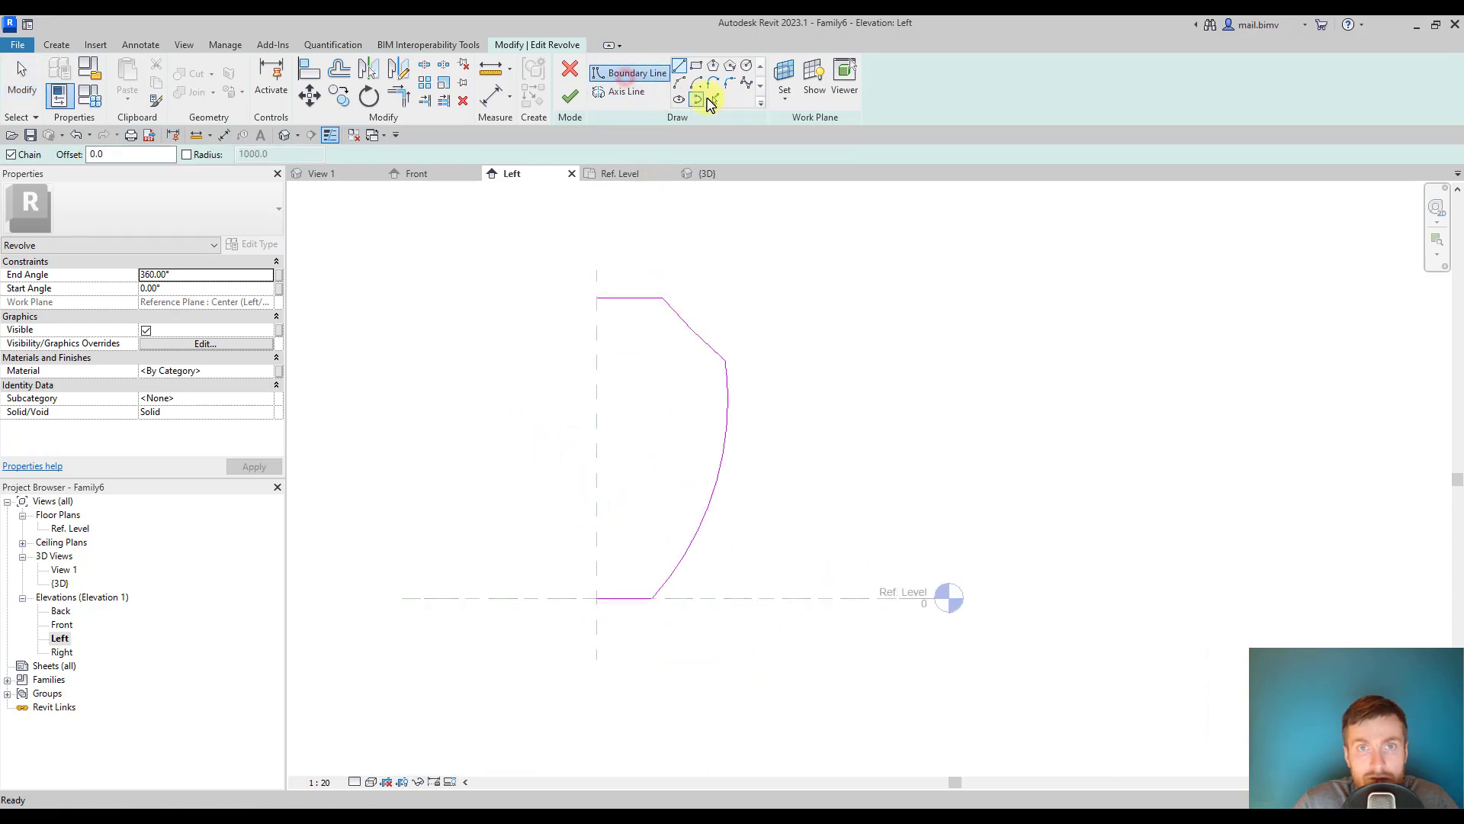
left_click(711, 100)
left_click(633, 597)
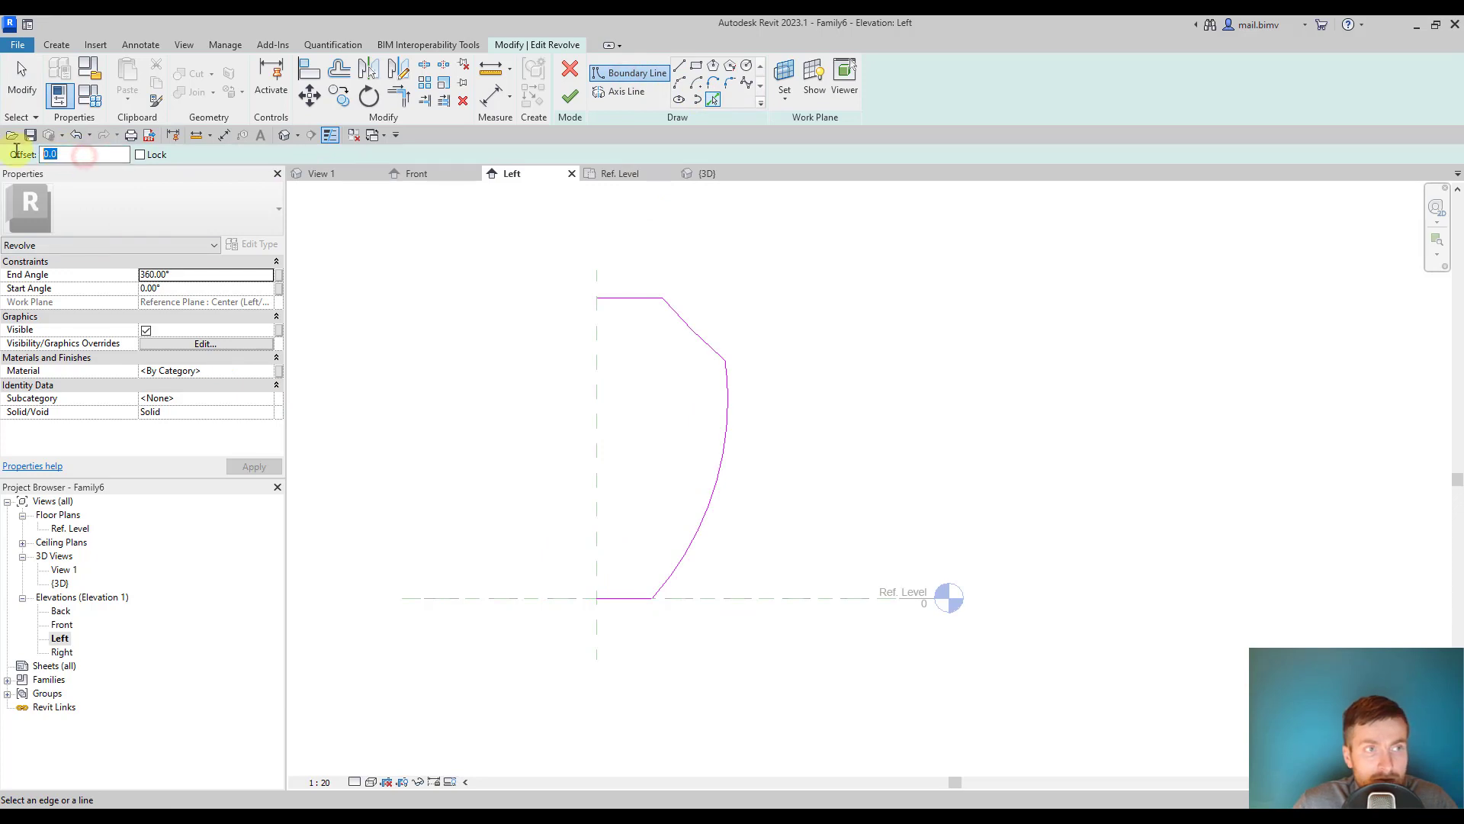
type("10")
key("Return")
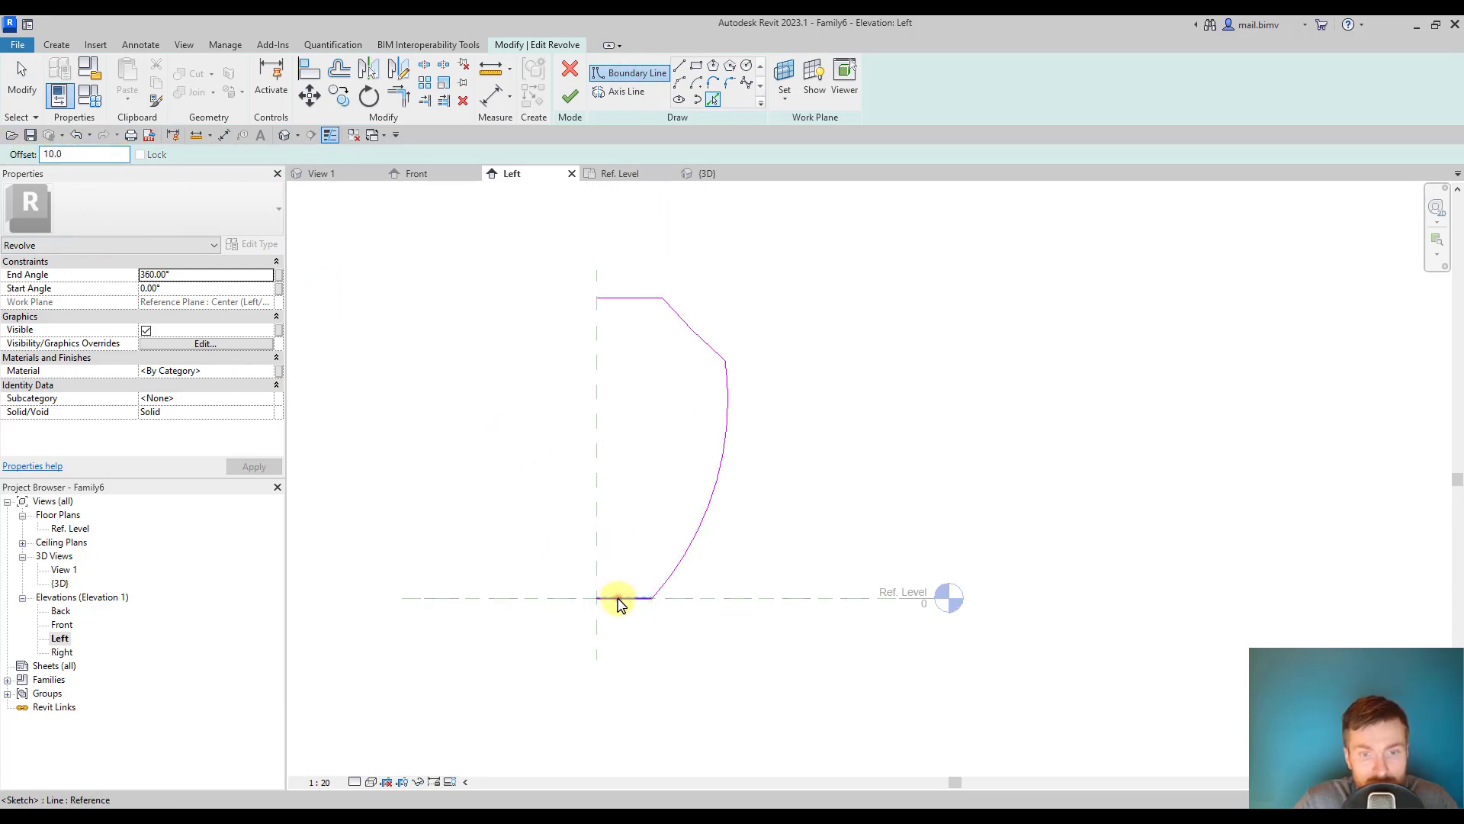
left_click(676, 571)
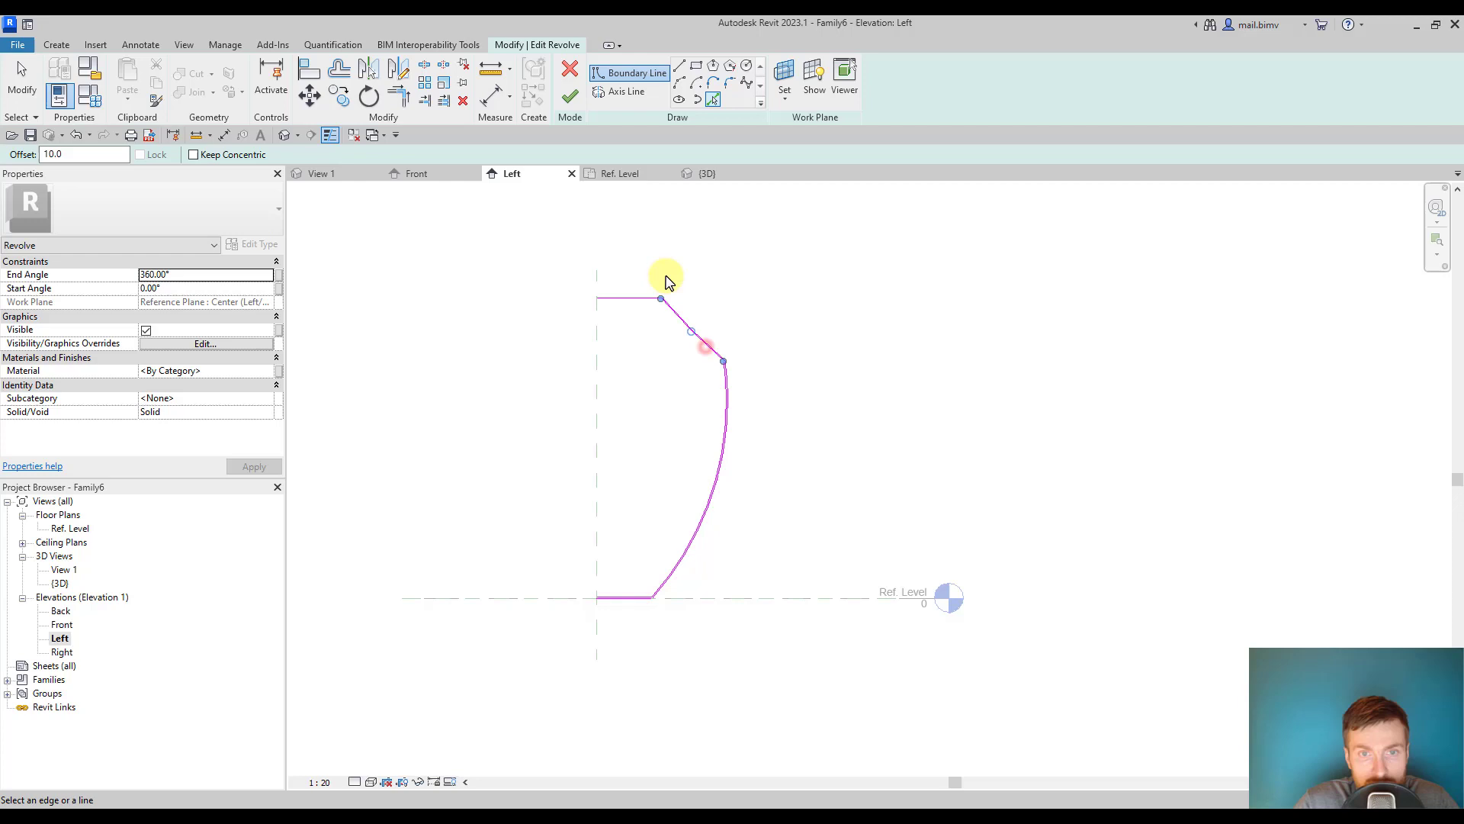
scroll(667, 344, "up", 3)
middle_click_drag(650, 350, 649, 351)
left_click(650, 343)
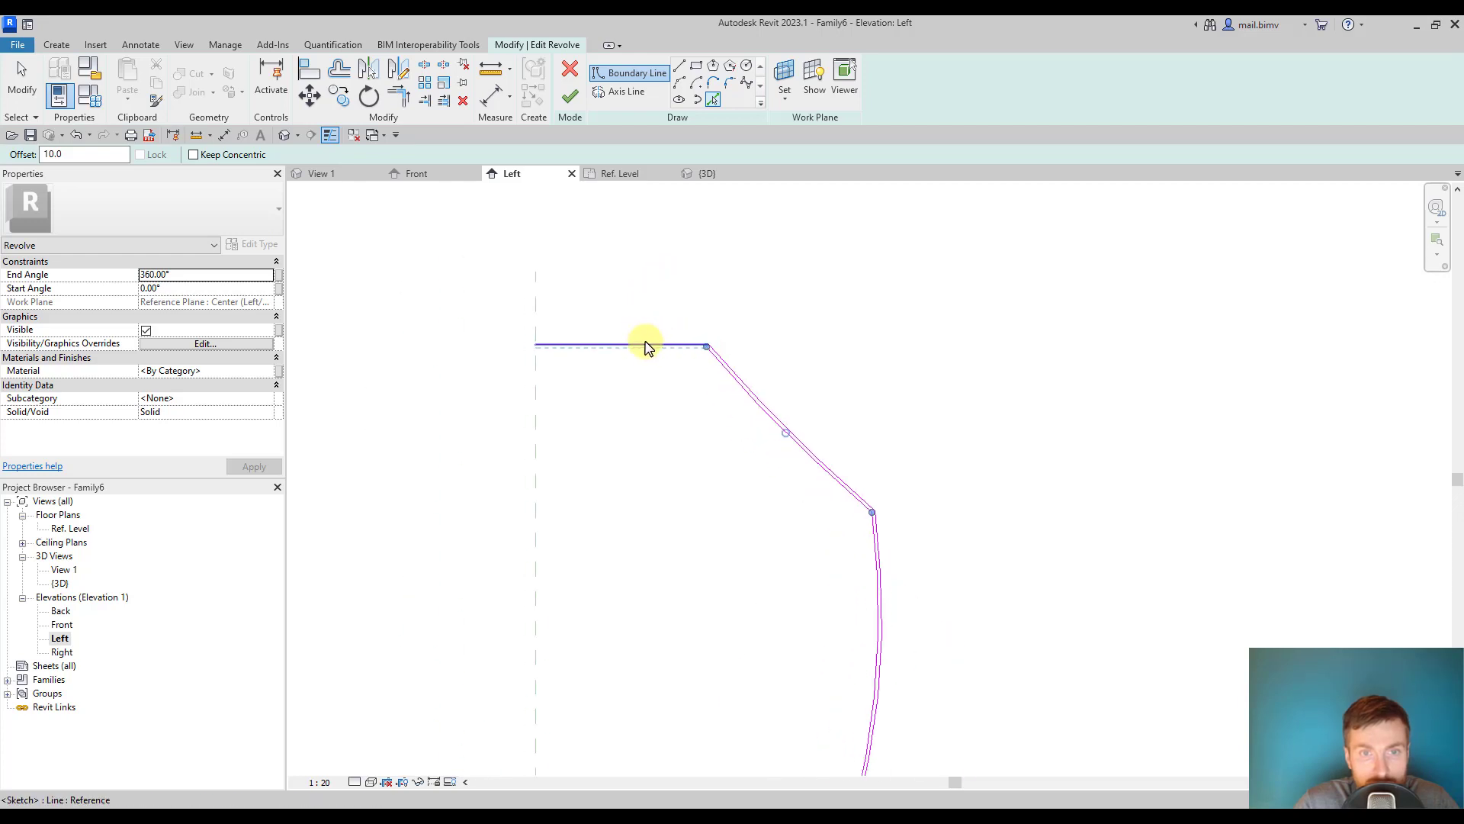
scroll(561, 349, "down", 2)
key("Escape")
key("Escape")
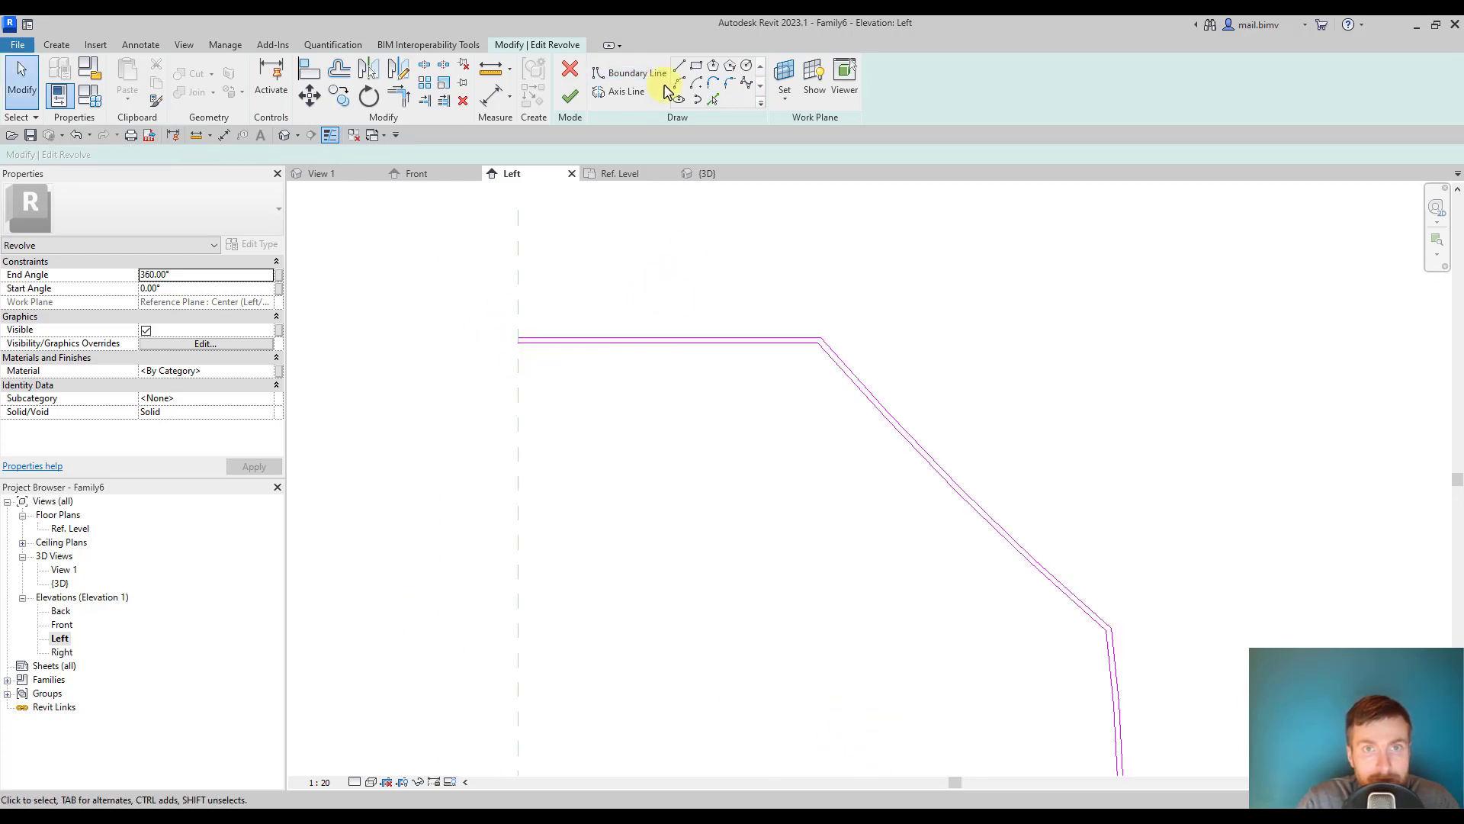
Step: Trim the two top lines to a clean corner with TR
left_click(683, 73)
left_click(701, 339)
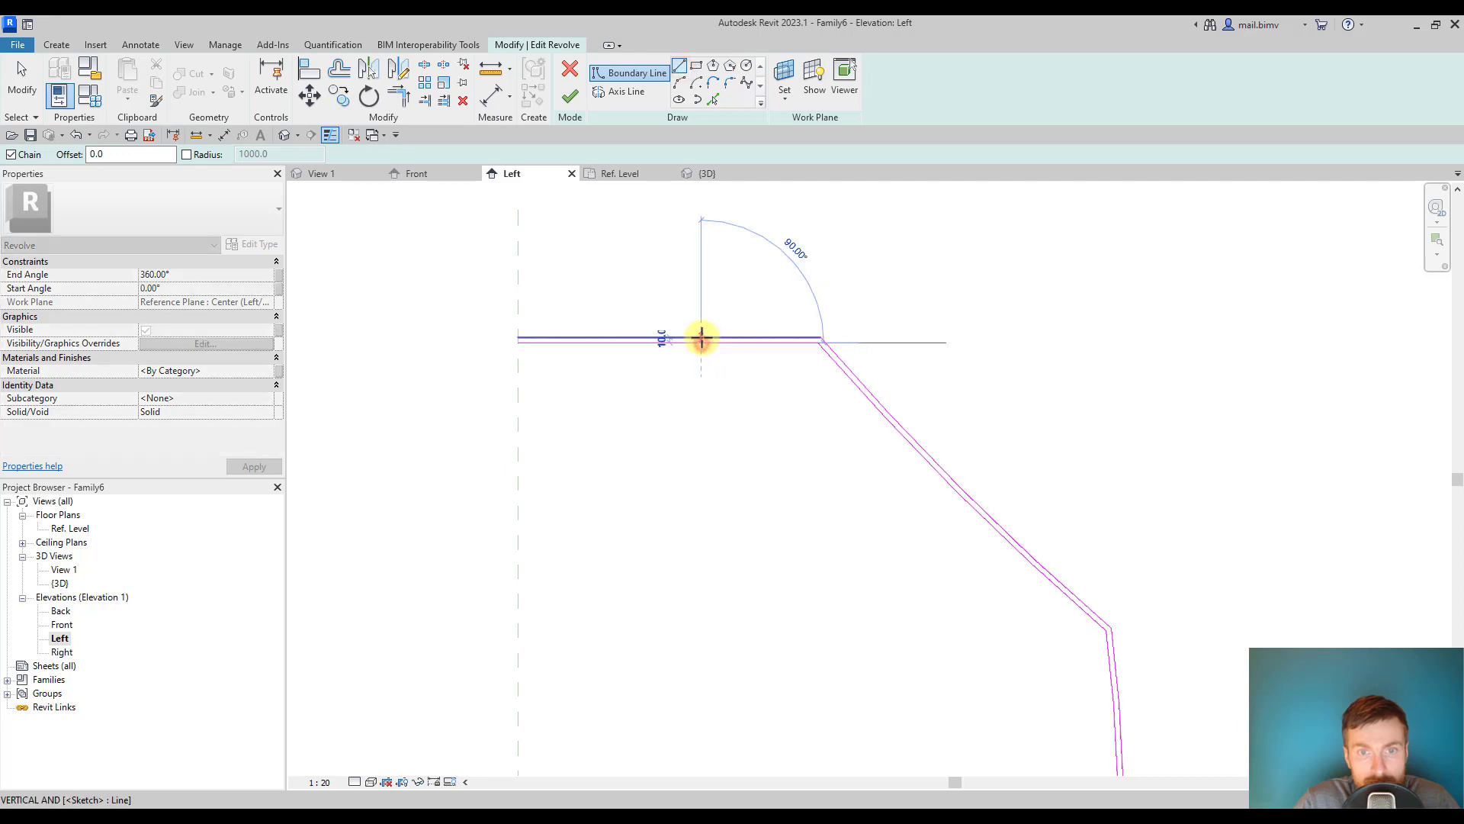
key("Escape")
scroll(732, 298, "up", 2)
key("t+r")
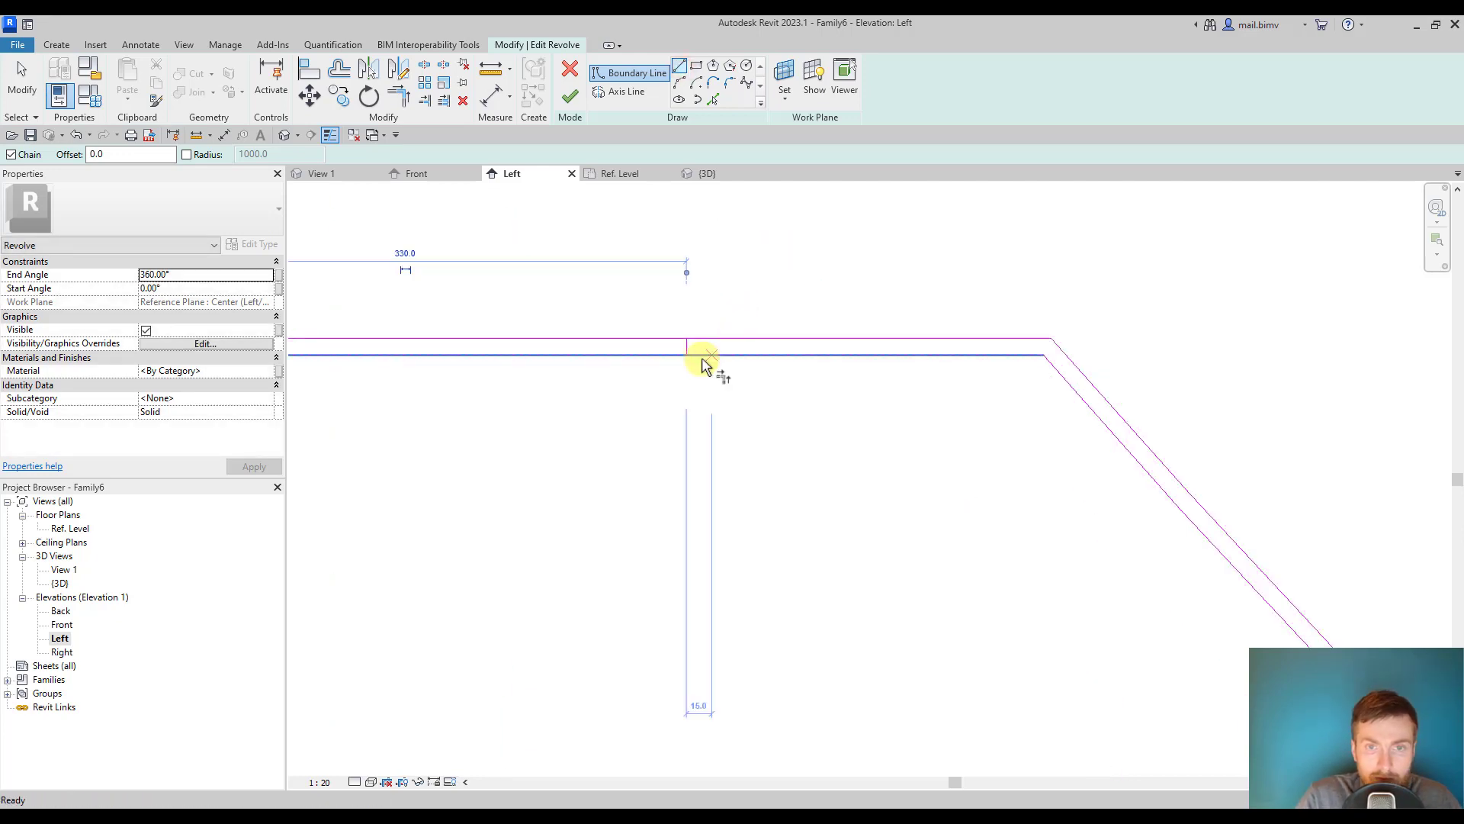
left_click(703, 357)
left_click(703, 341)
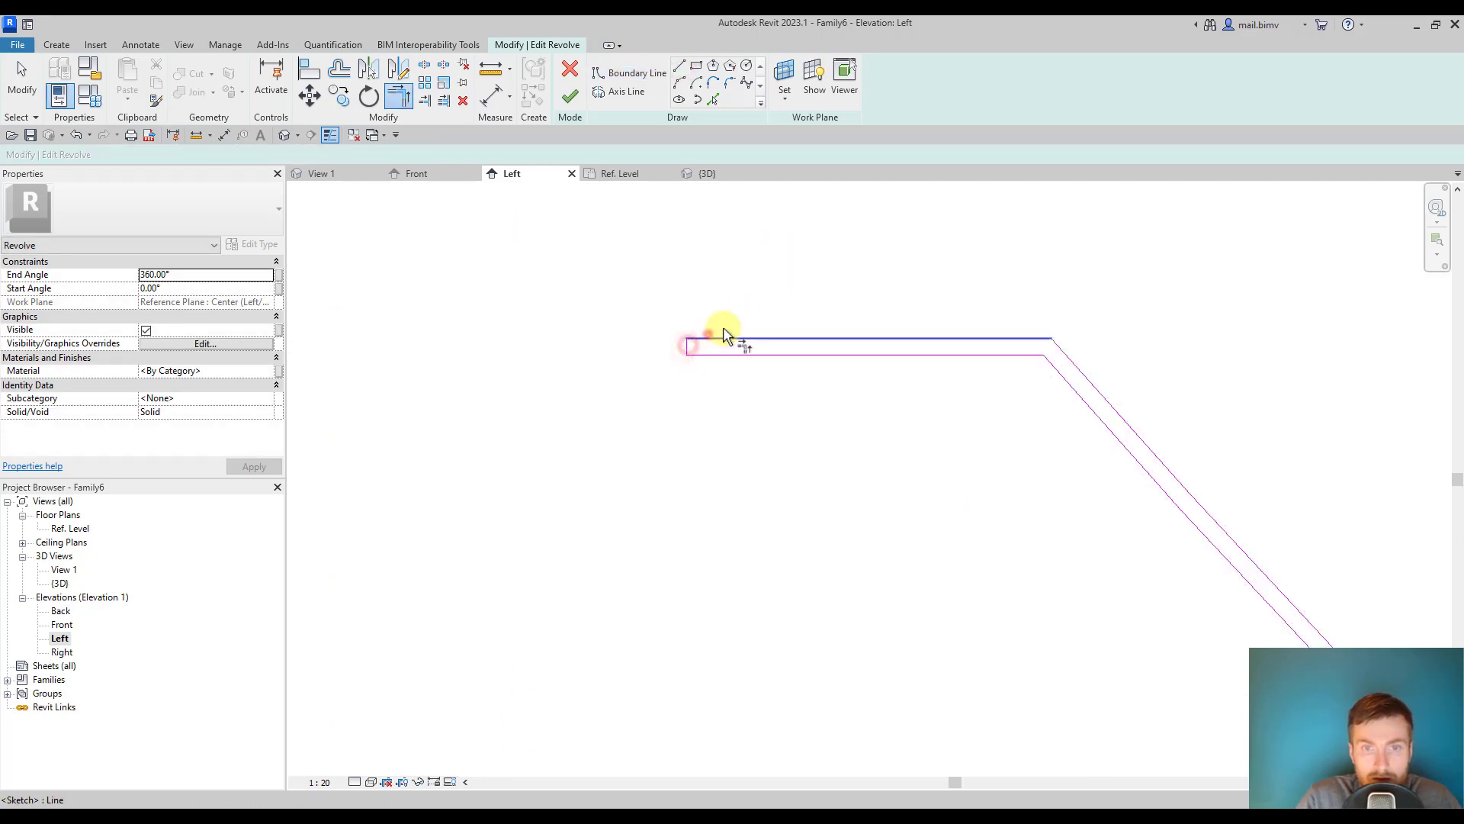
scroll(707, 334, "down", 3)
scroll(755, 418, "up", 2)
scroll(801, 435, "up", 3)
scroll(733, 481, "up", 2)
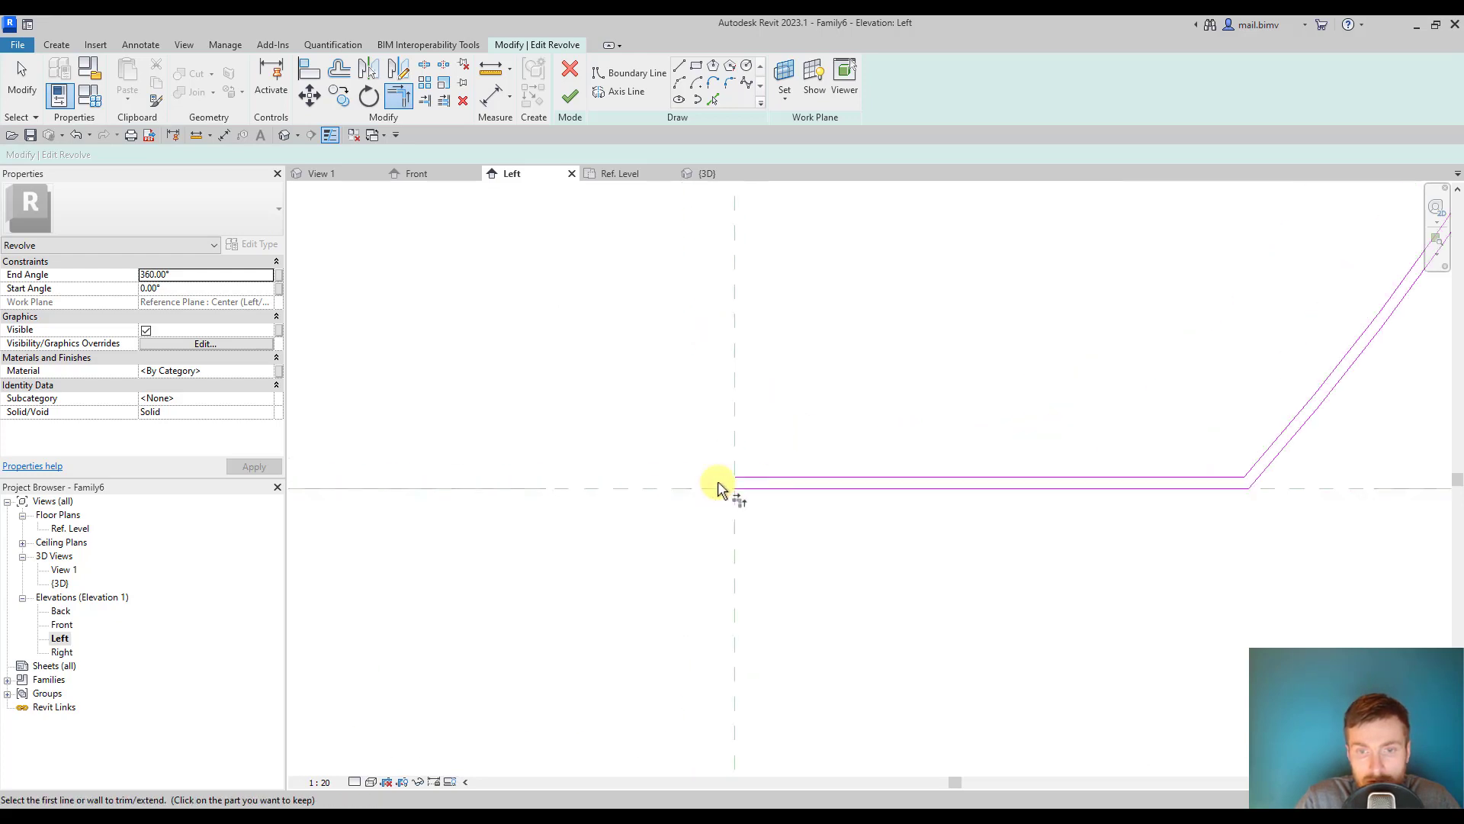
Step: Draw the connecting line from the axis to the base corner to close the thin-walled profile
left_click(675, 71)
left_click(735, 481)
left_click(1247, 480)
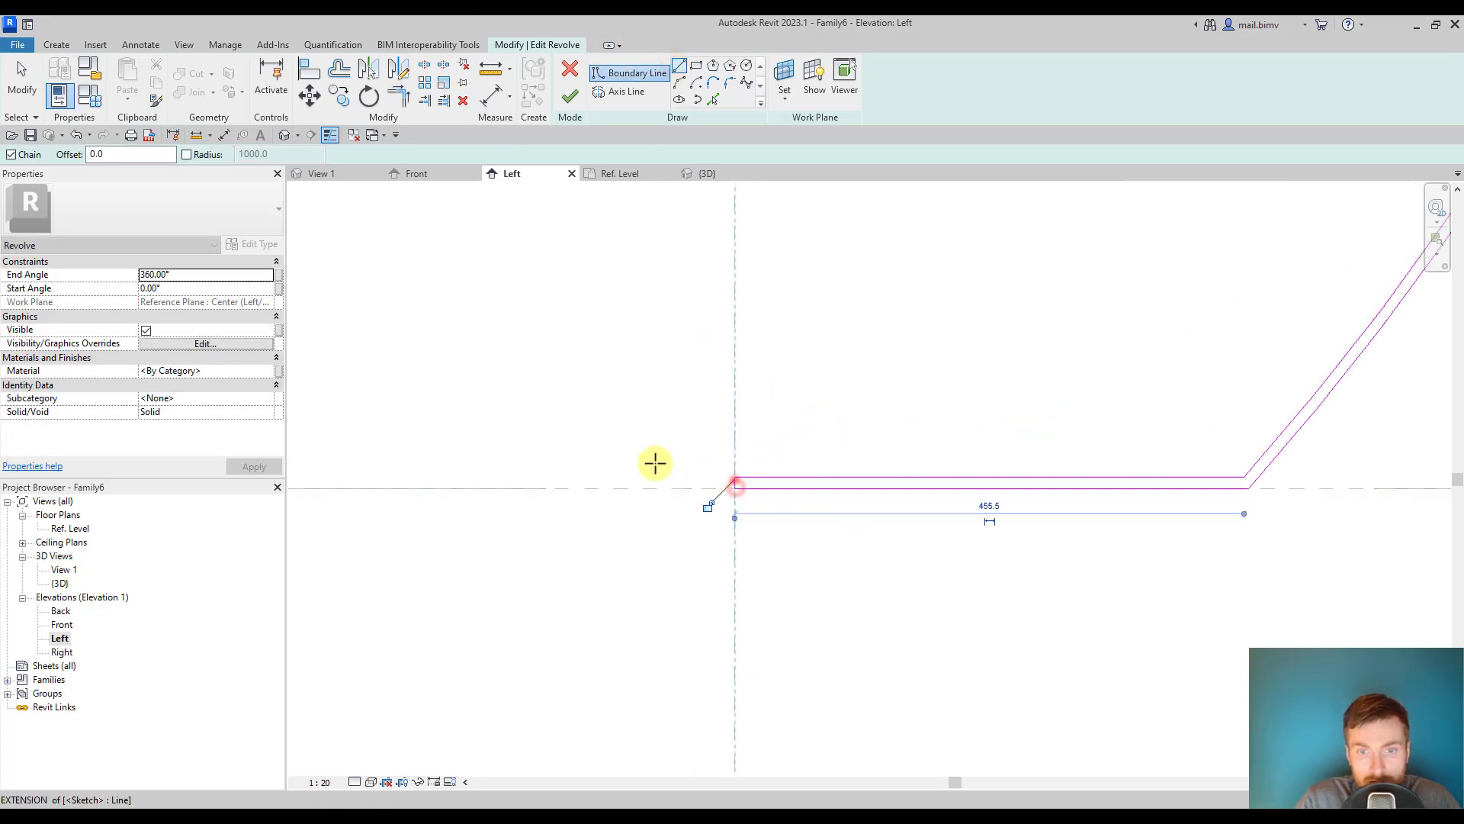
scroll(658, 469, "down", 2)
middle_click_drag(658, 469, 610, 568)
scroll(624, 549, "down", 2)
key("Escape")
scroll(624, 549, "down", 2)
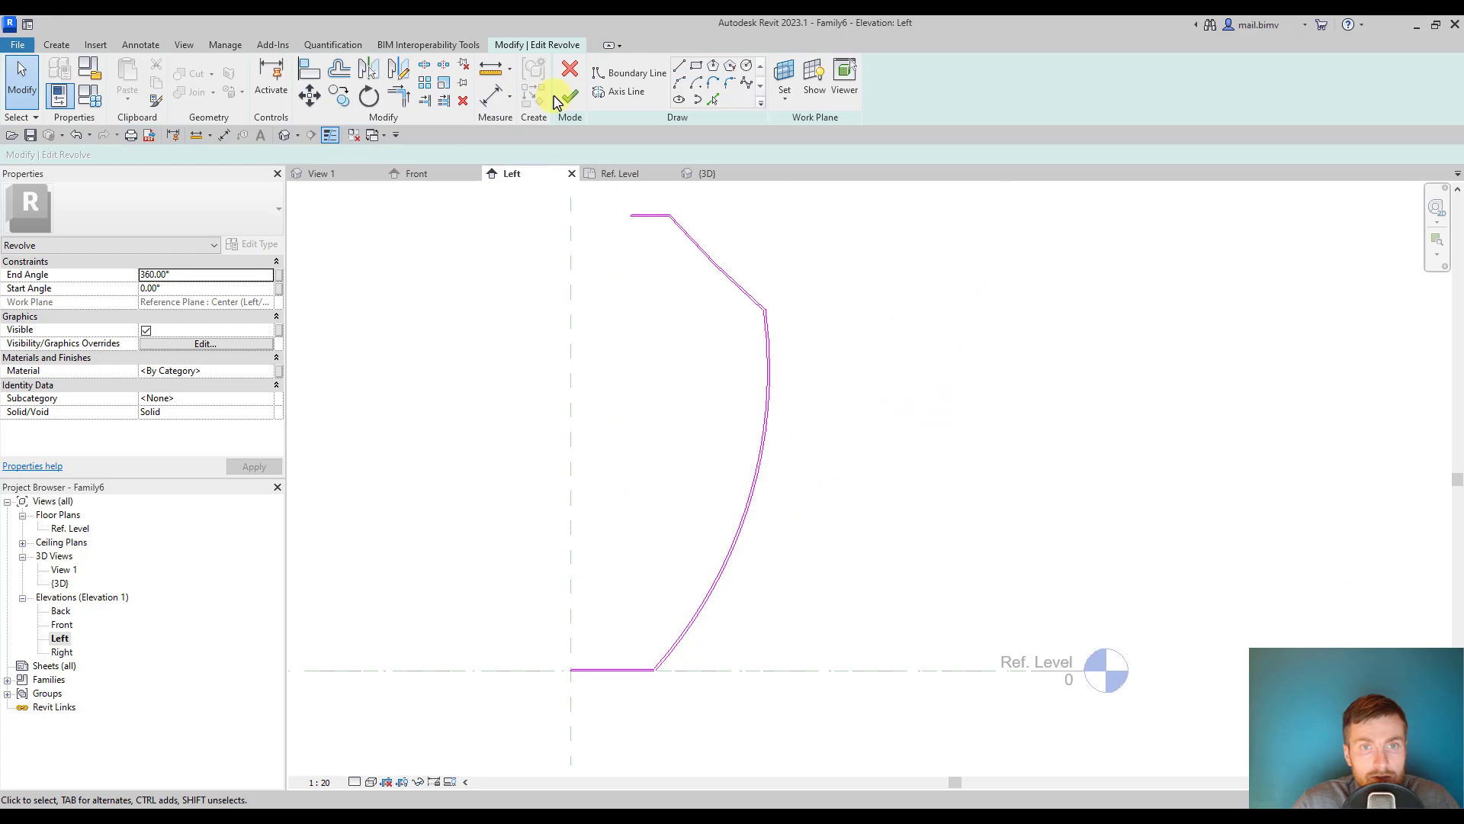
Step: Draw the rotation axis along the Center (Front/Back) reference plane
left_click(626, 92)
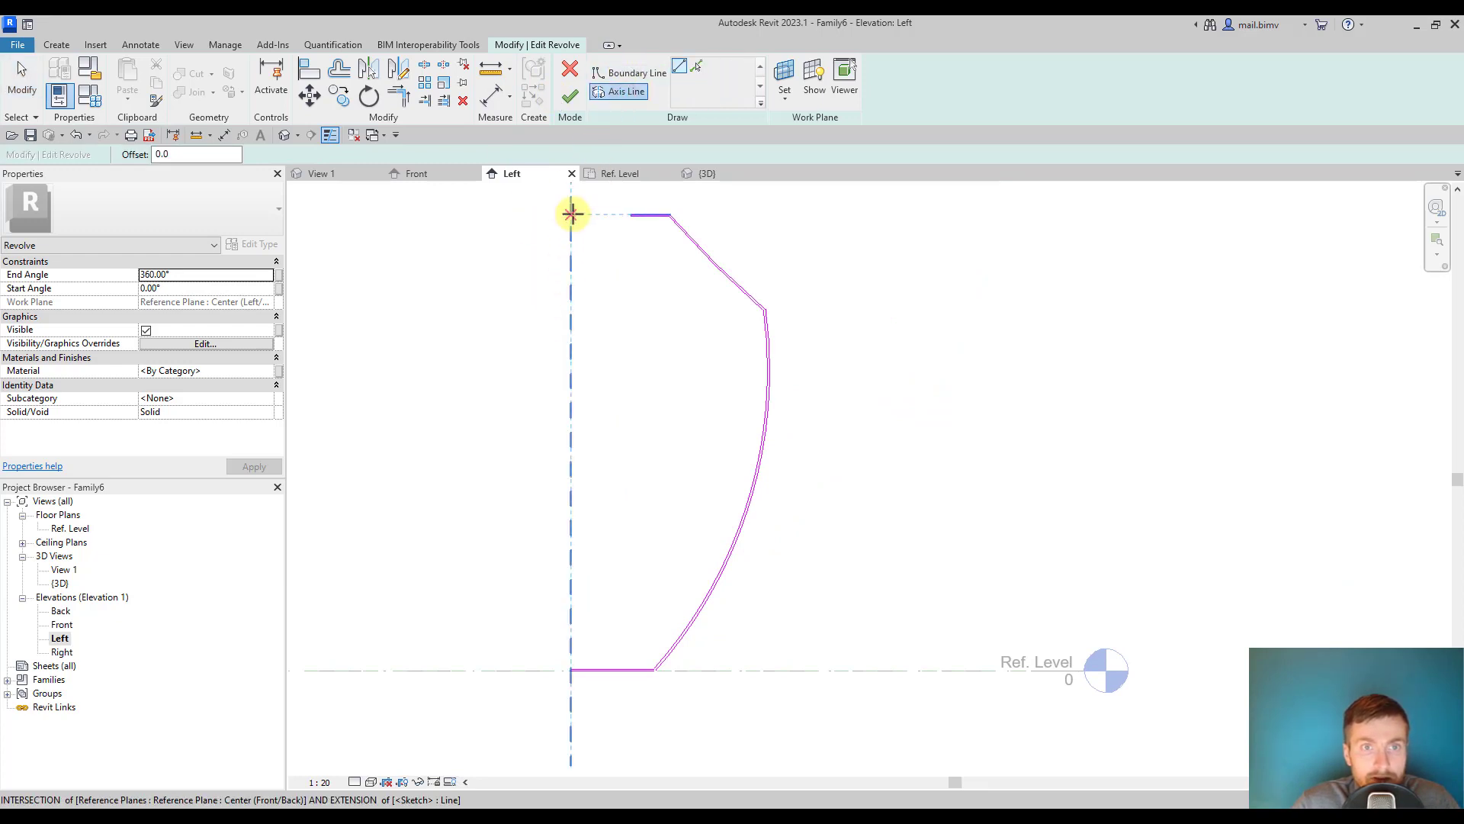
left_click(572, 213)
scroll(586, 618, "down", 2)
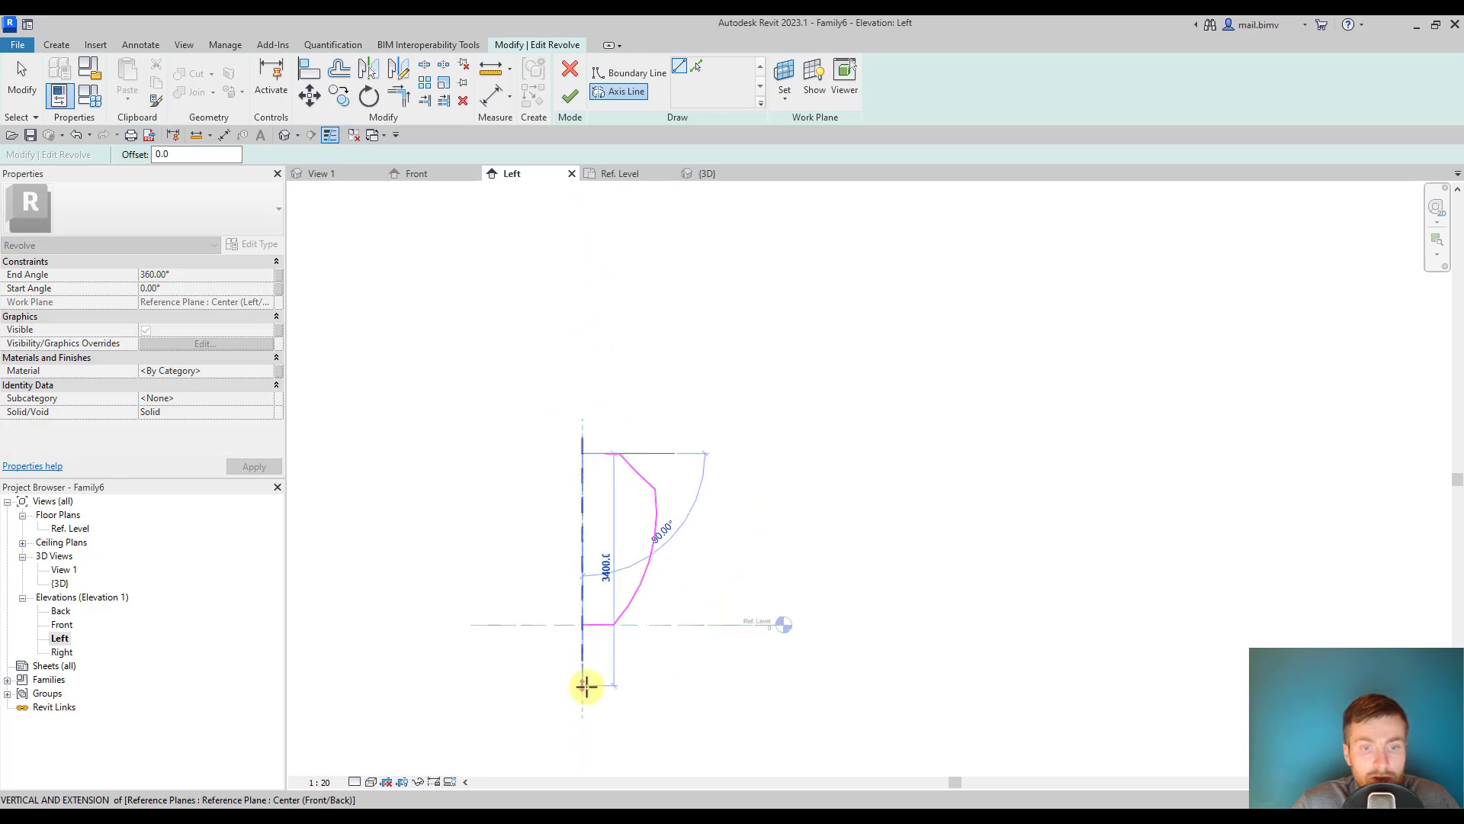
left_click(584, 686)
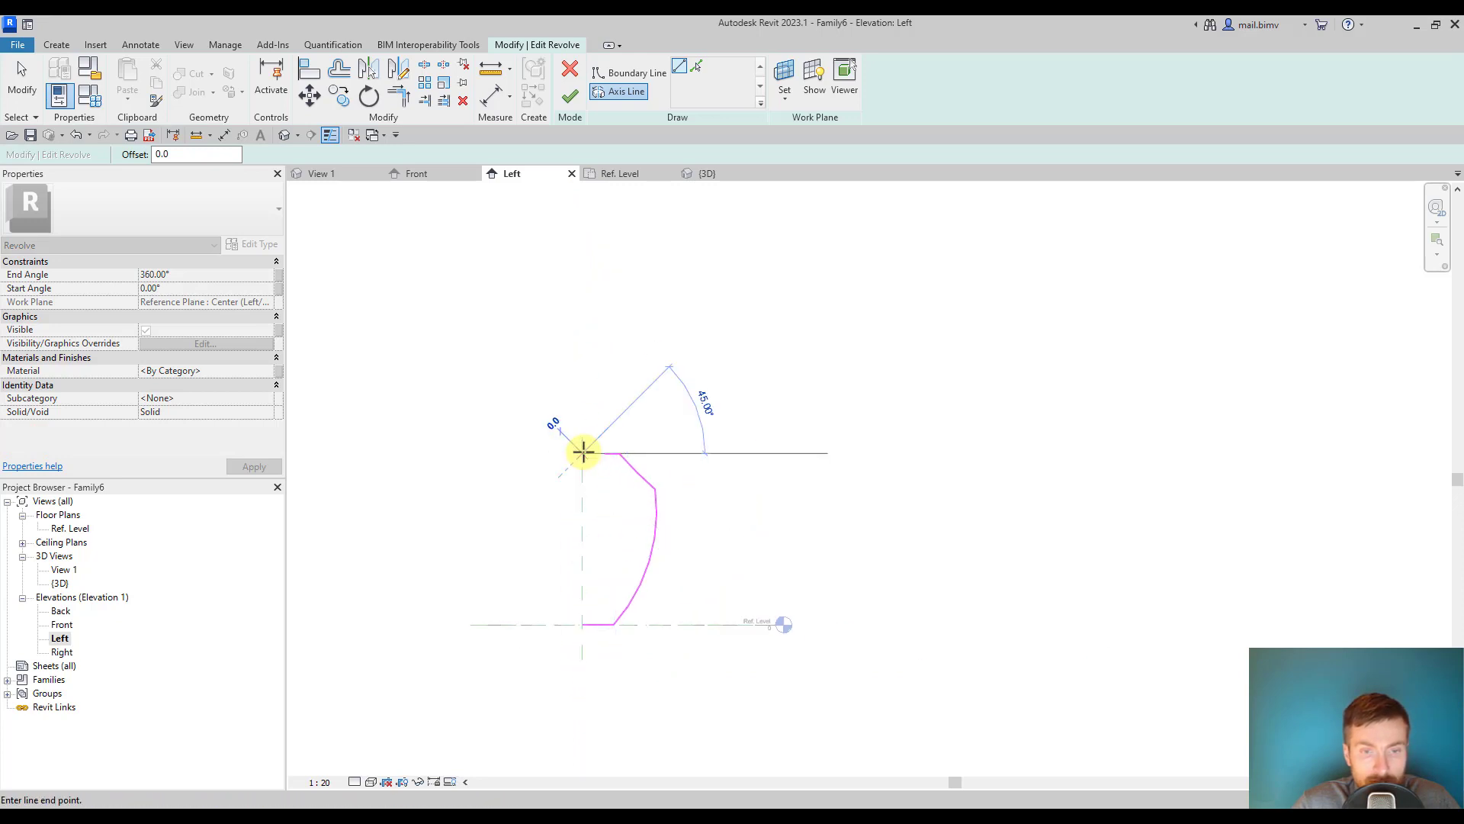
scroll(585, 451, "up", 3)
key("Escape")
Step: Finish Edit Mode to create the revolved vase solid and clear the selection
left_click(554, 343)
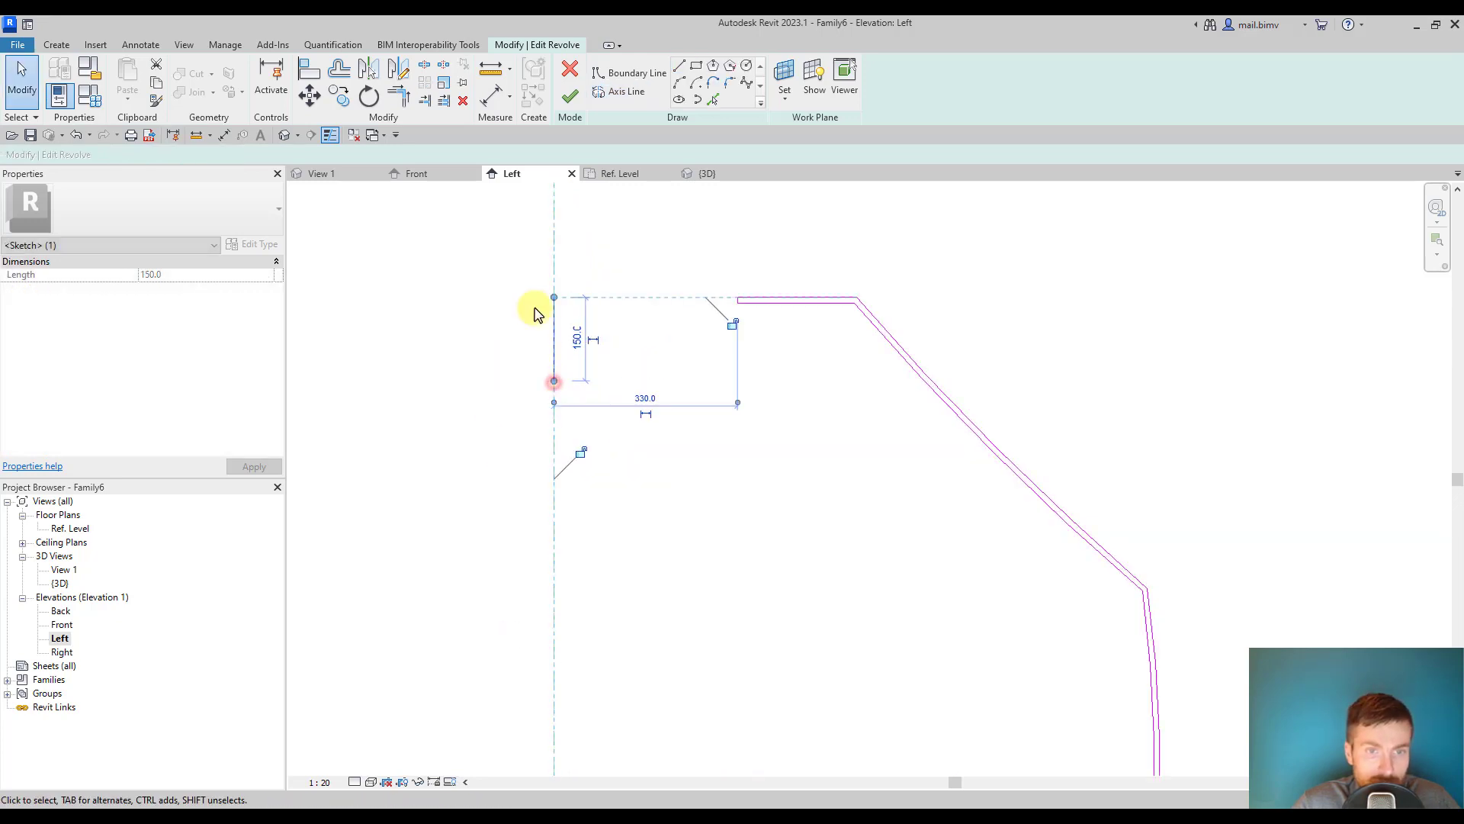
left_click(570, 97)
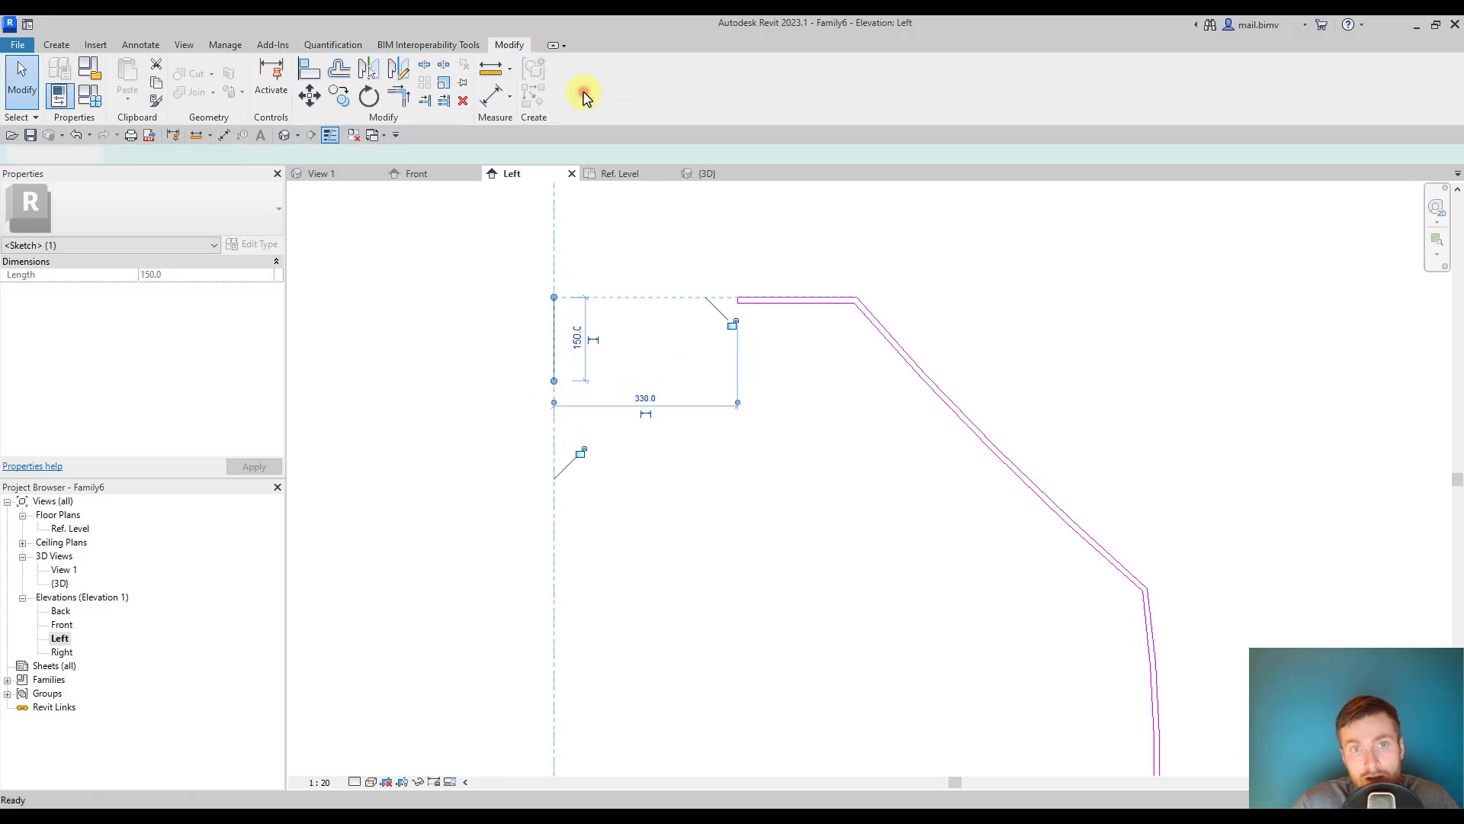
scroll(687, 458, "down", 4)
left_click(432, 283)
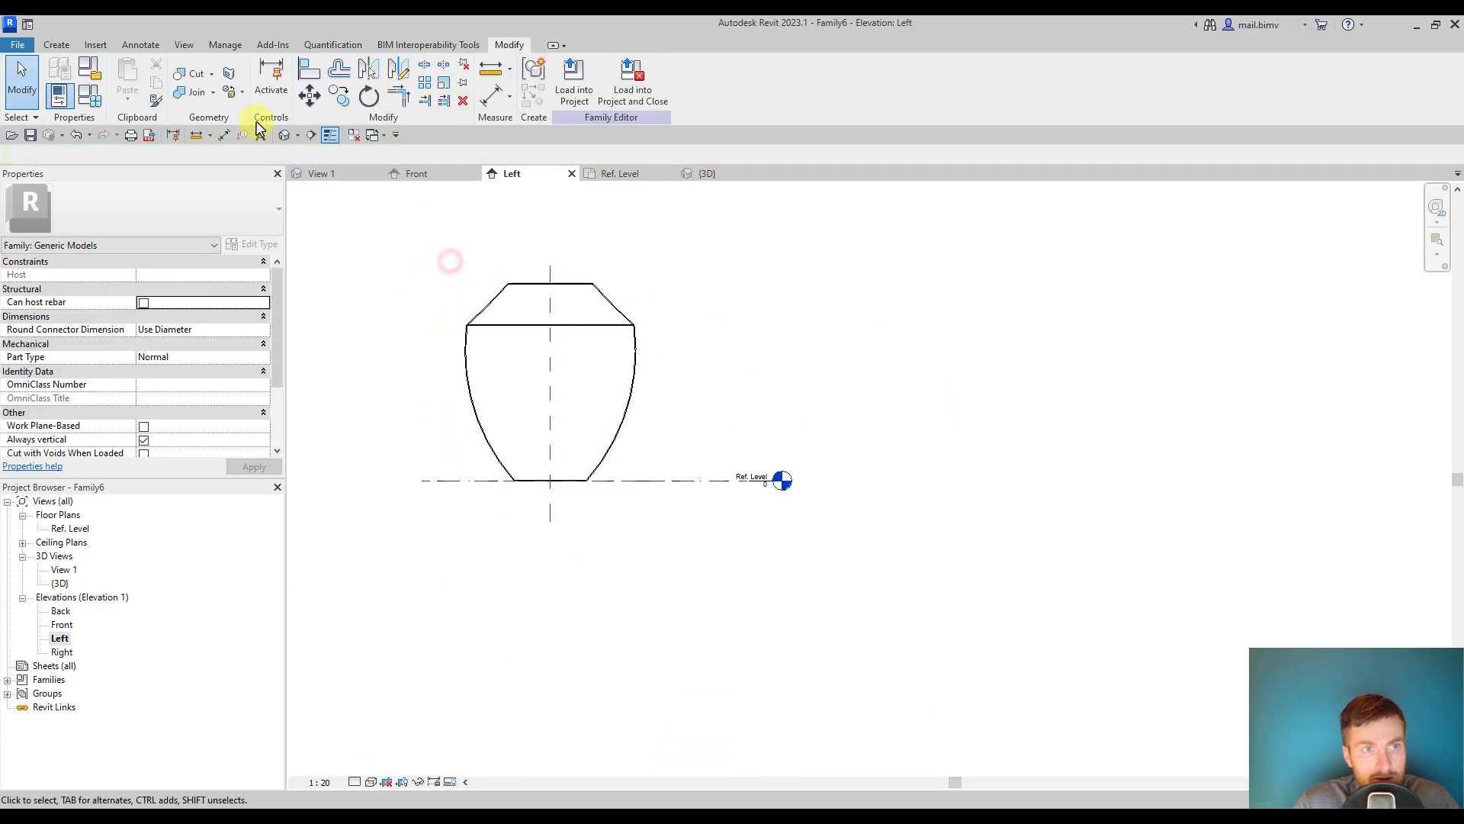
left_click(707, 173)
mouse_move(584, 452)
middle_mouse_down("shift")
mouse_move(925, 285)
mouse_move(726, 496)
mouse_move(503, 527)
mouse_move(827, 340)
middle_mouse_up("shift")
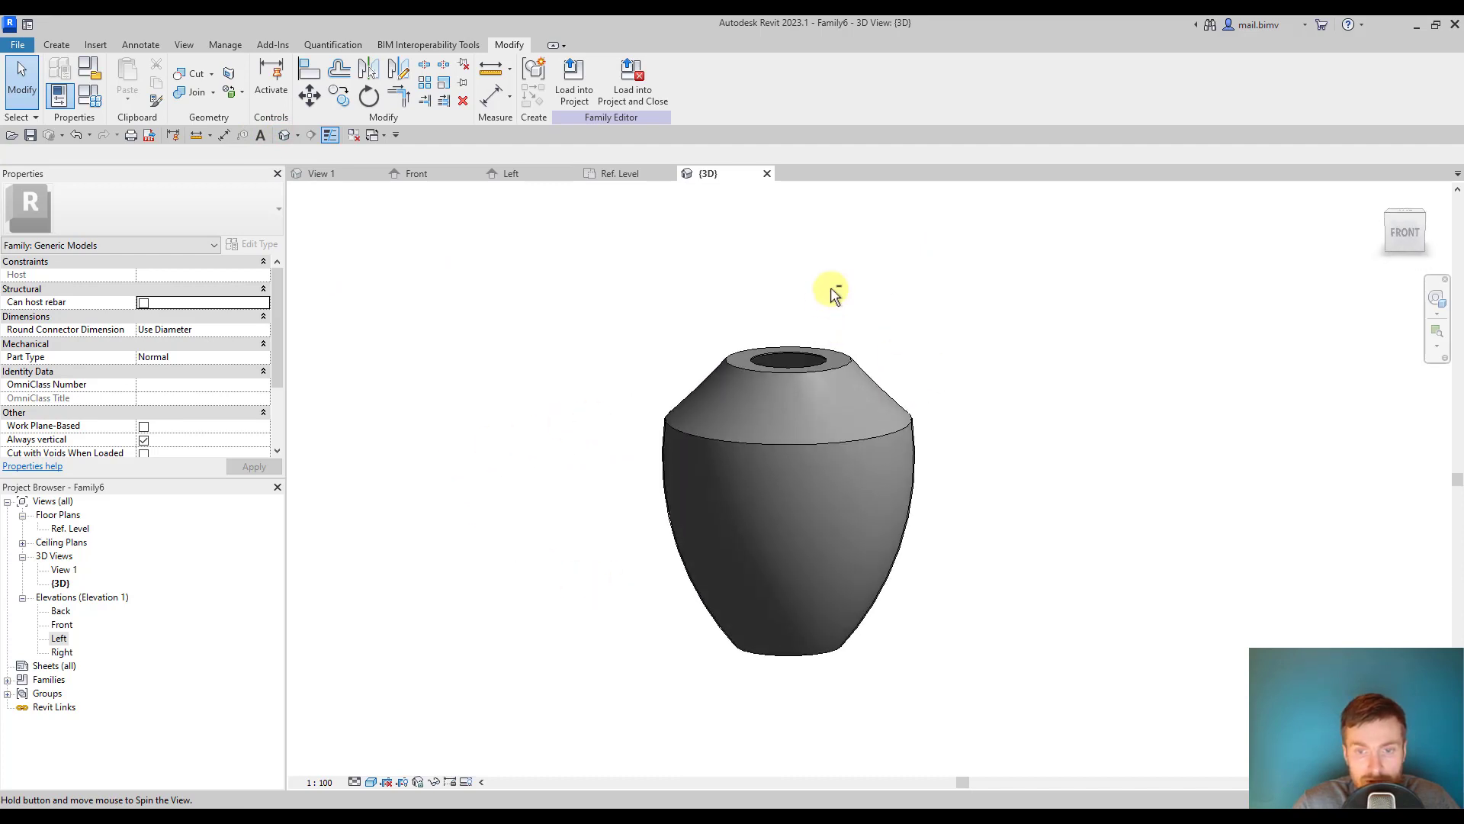
scroll(596, 464, "down", 3)
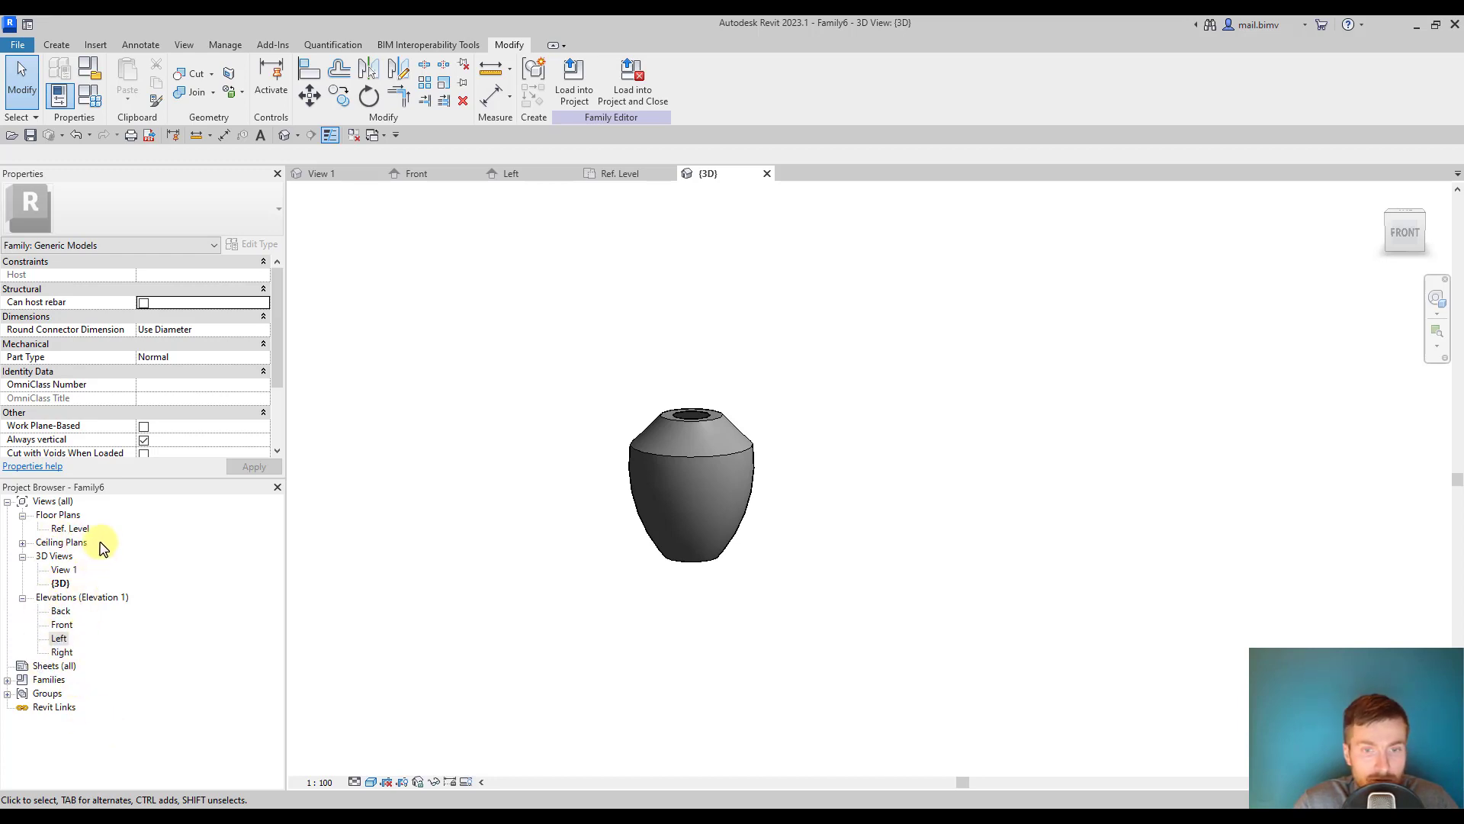
left_click(58, 46)
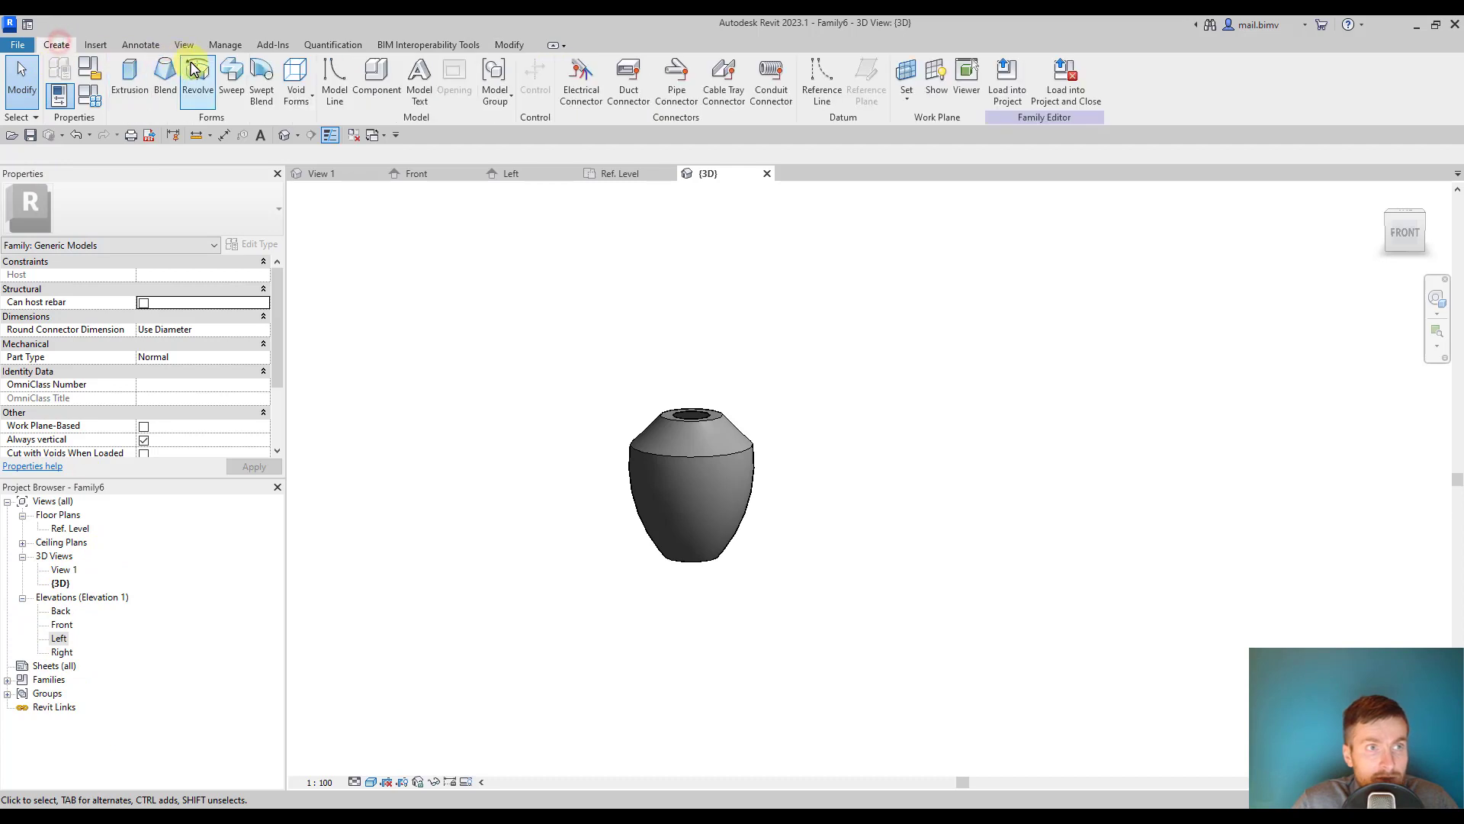
double_click(59, 640)
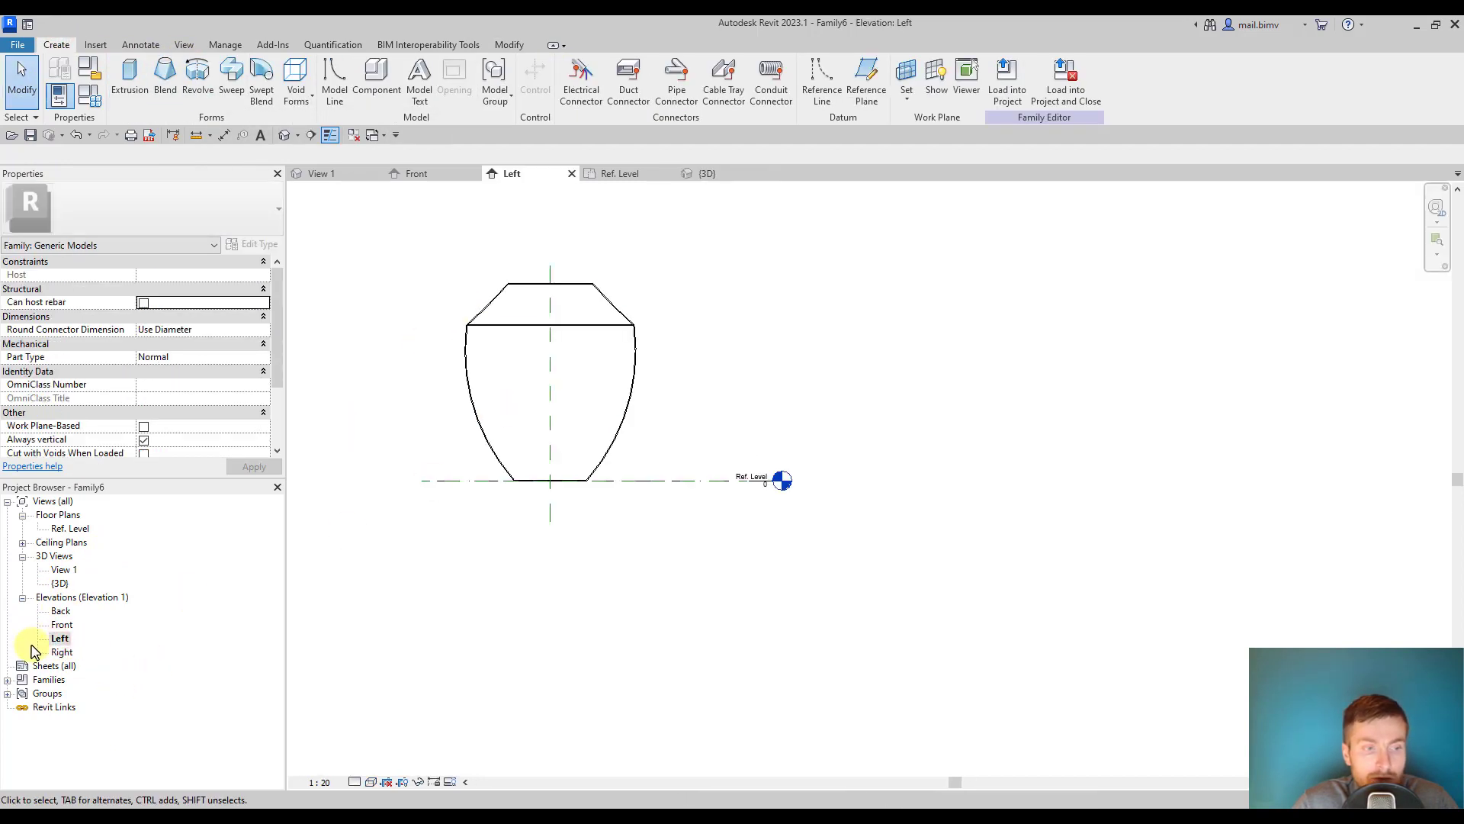
Step: Place a section line across the vase in the Ref. Level floor plan, right to left
double_click(59, 529)
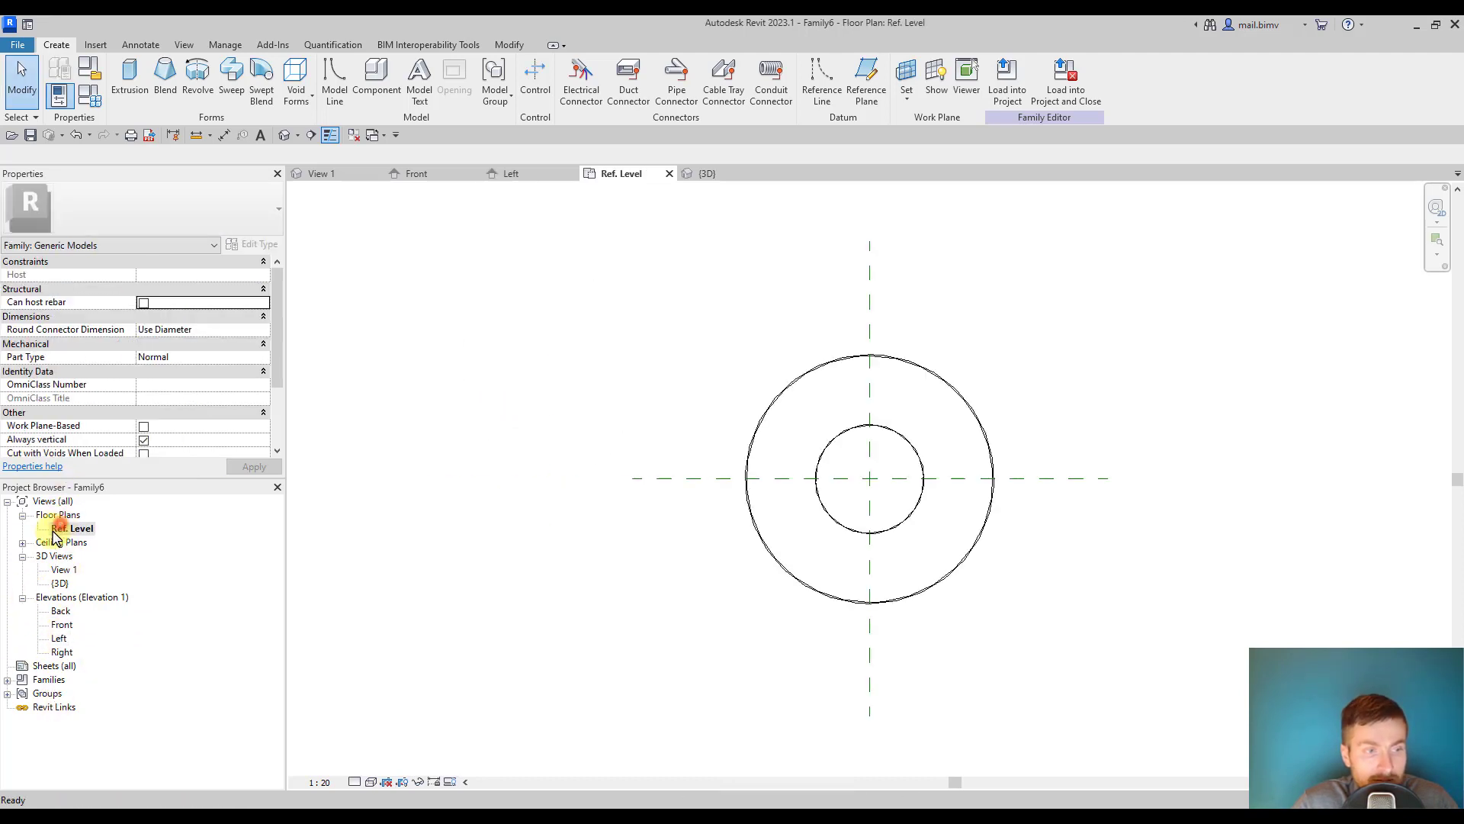
left_click(22, 543)
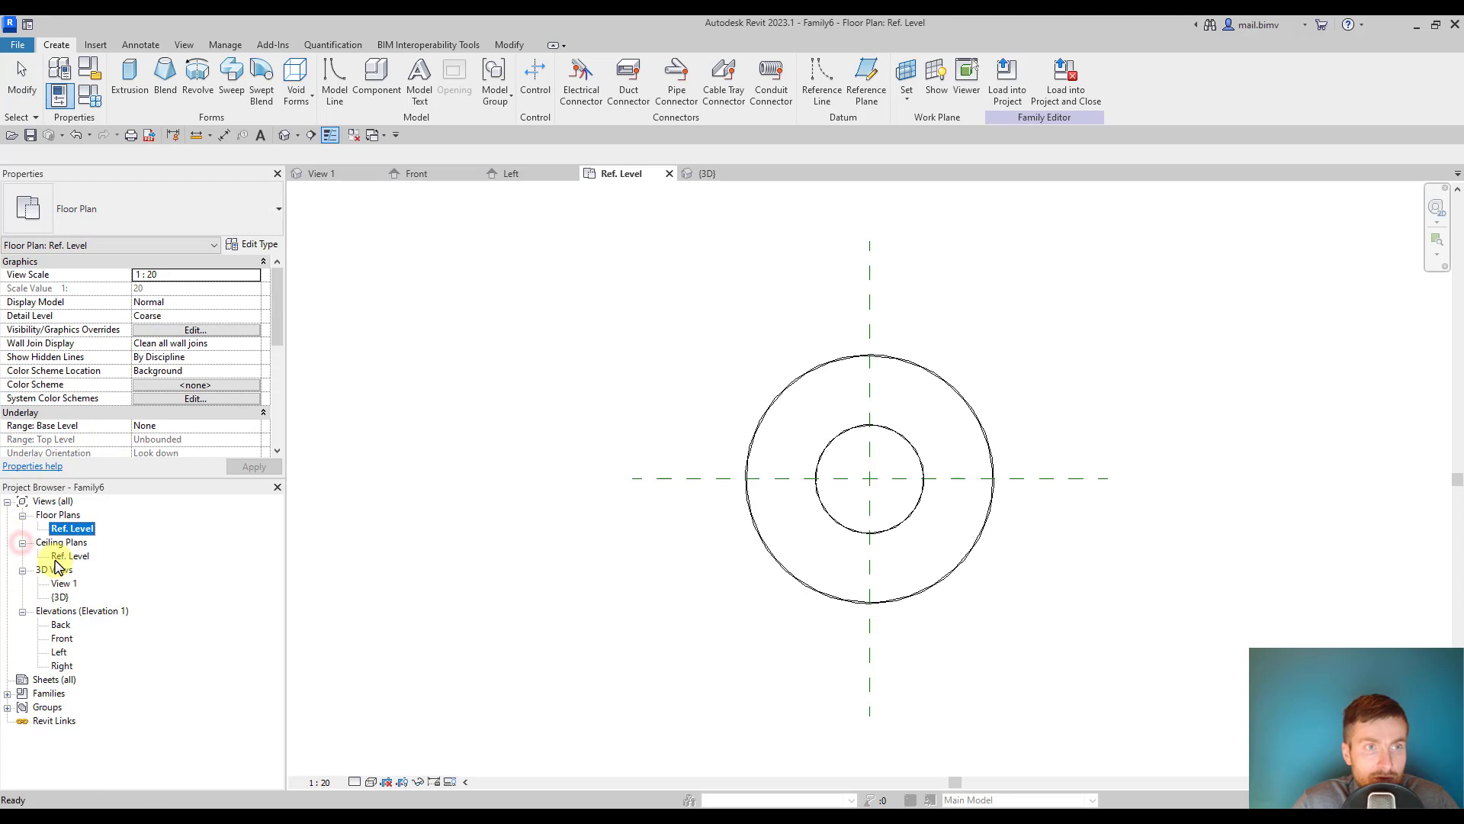
left_click(312, 137)
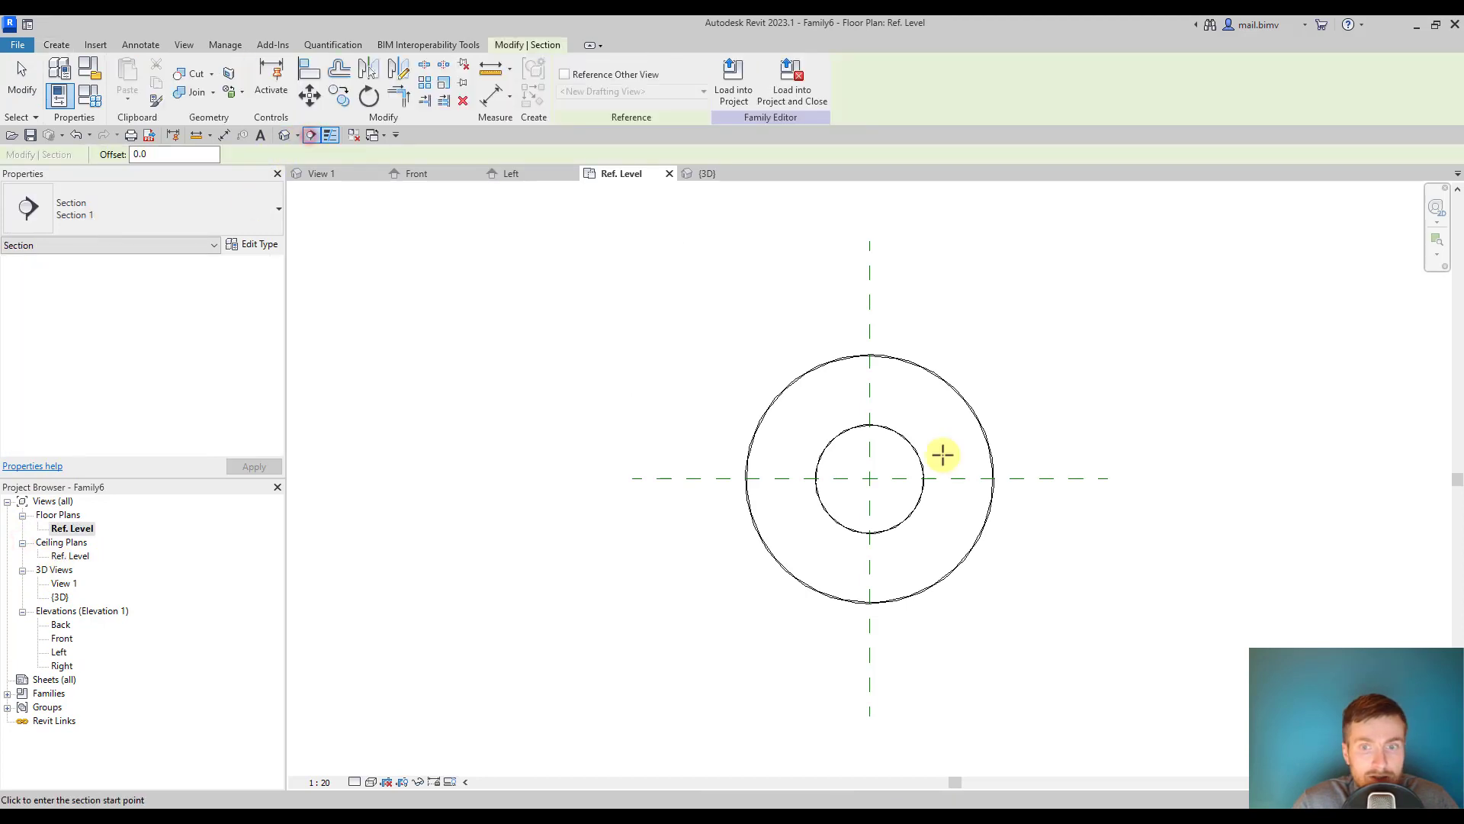
left_click(1028, 451)
left_click(649, 442)
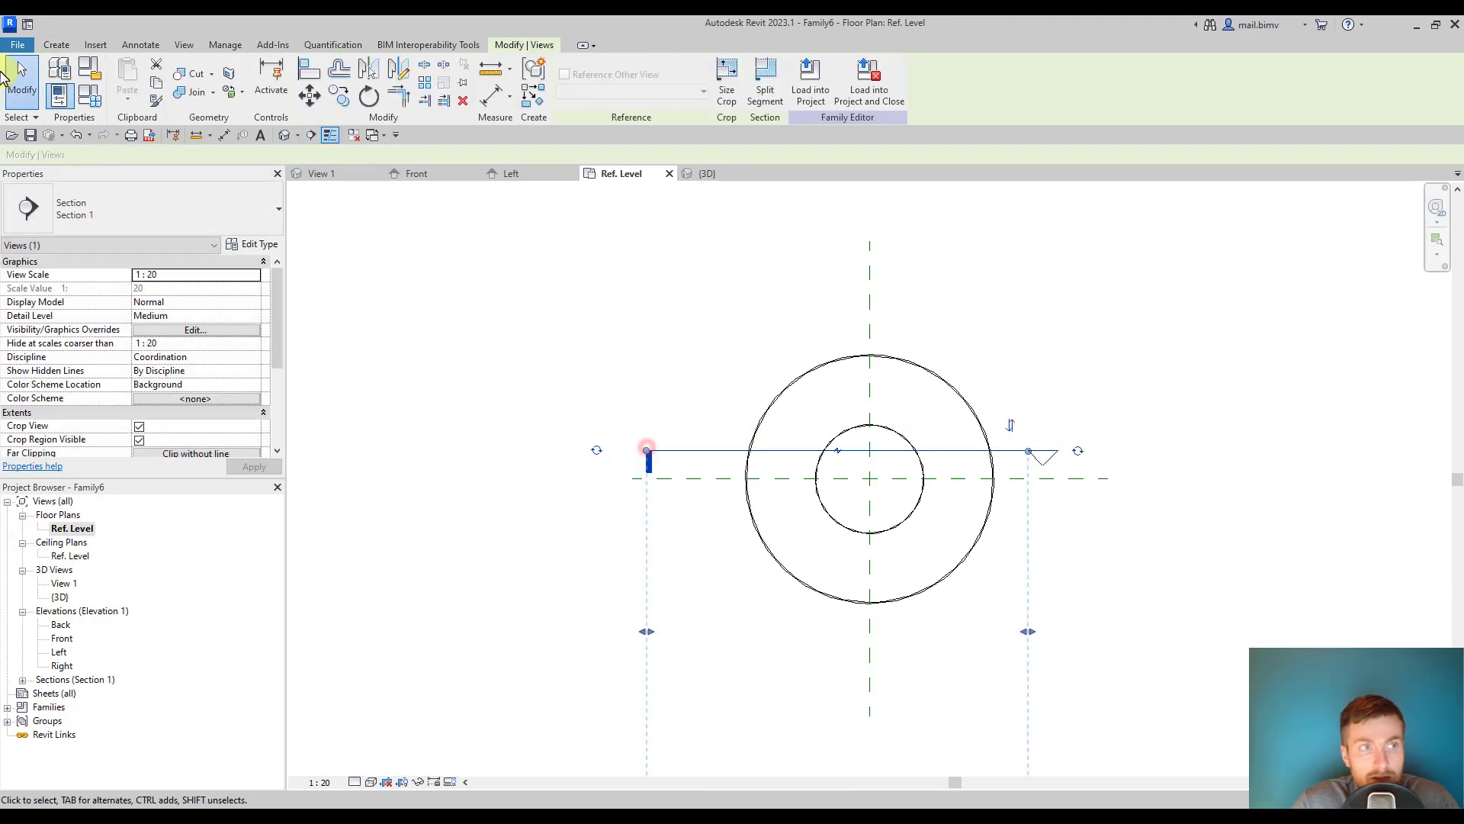
left_click(20, 80)
Step: Show the new Section 1 view with Shaded visual style
double_click(1044, 467)
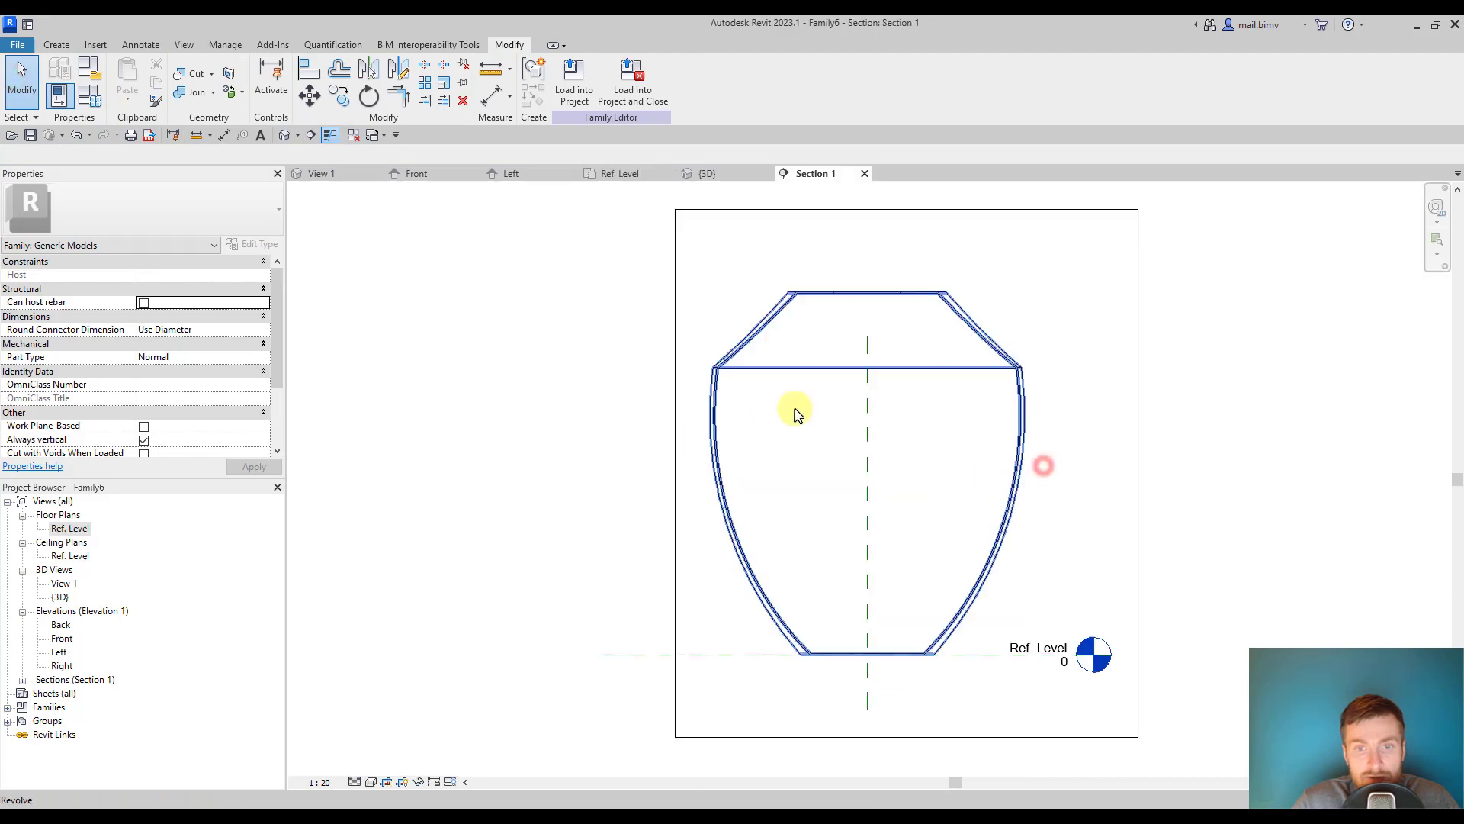
left_click(369, 781)
left_click(395, 735)
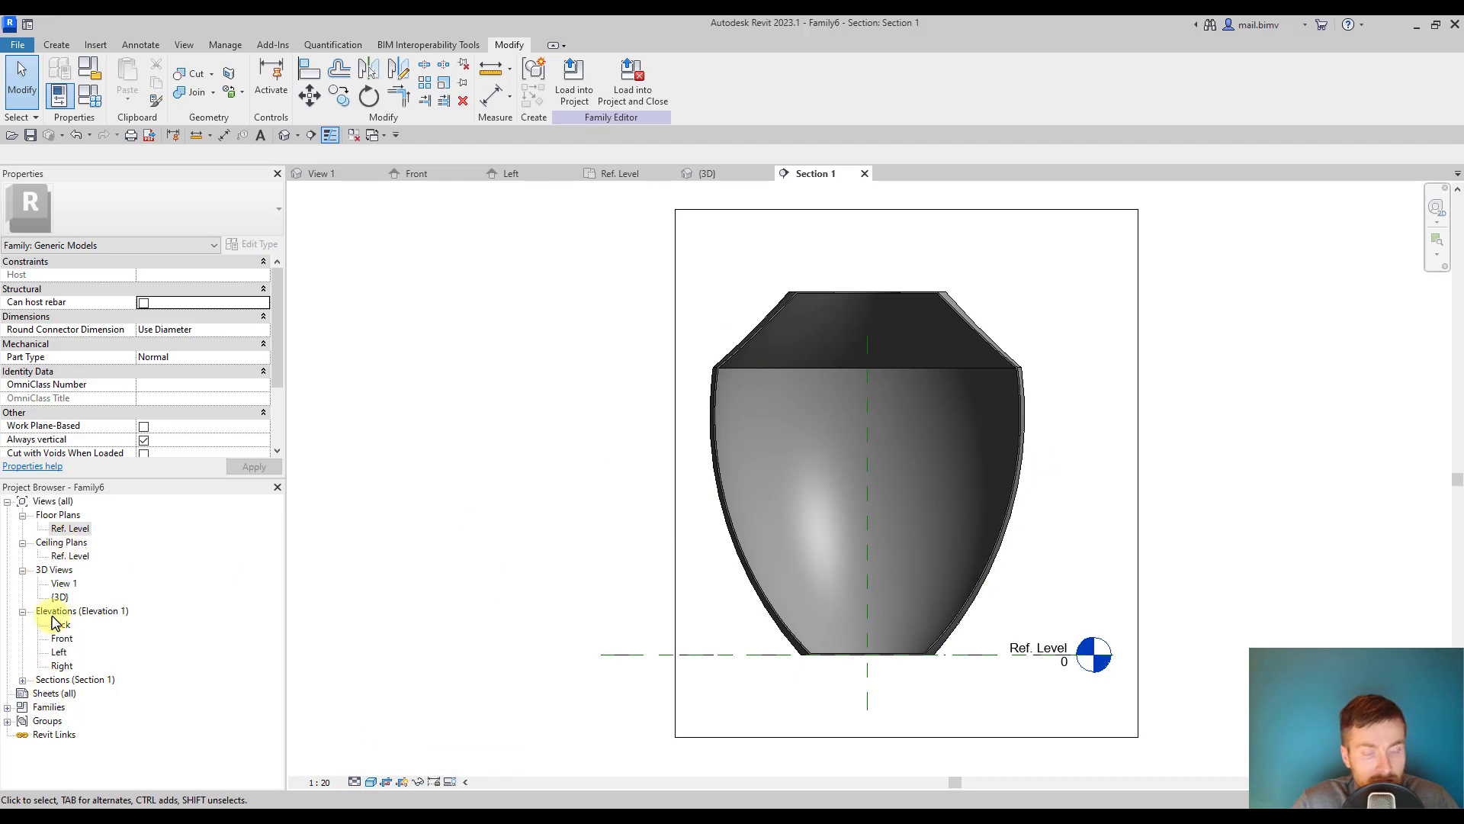
Step: Locate Section 1 in the Project Browser and return to the Ref. Level floor plan
left_click(25, 681)
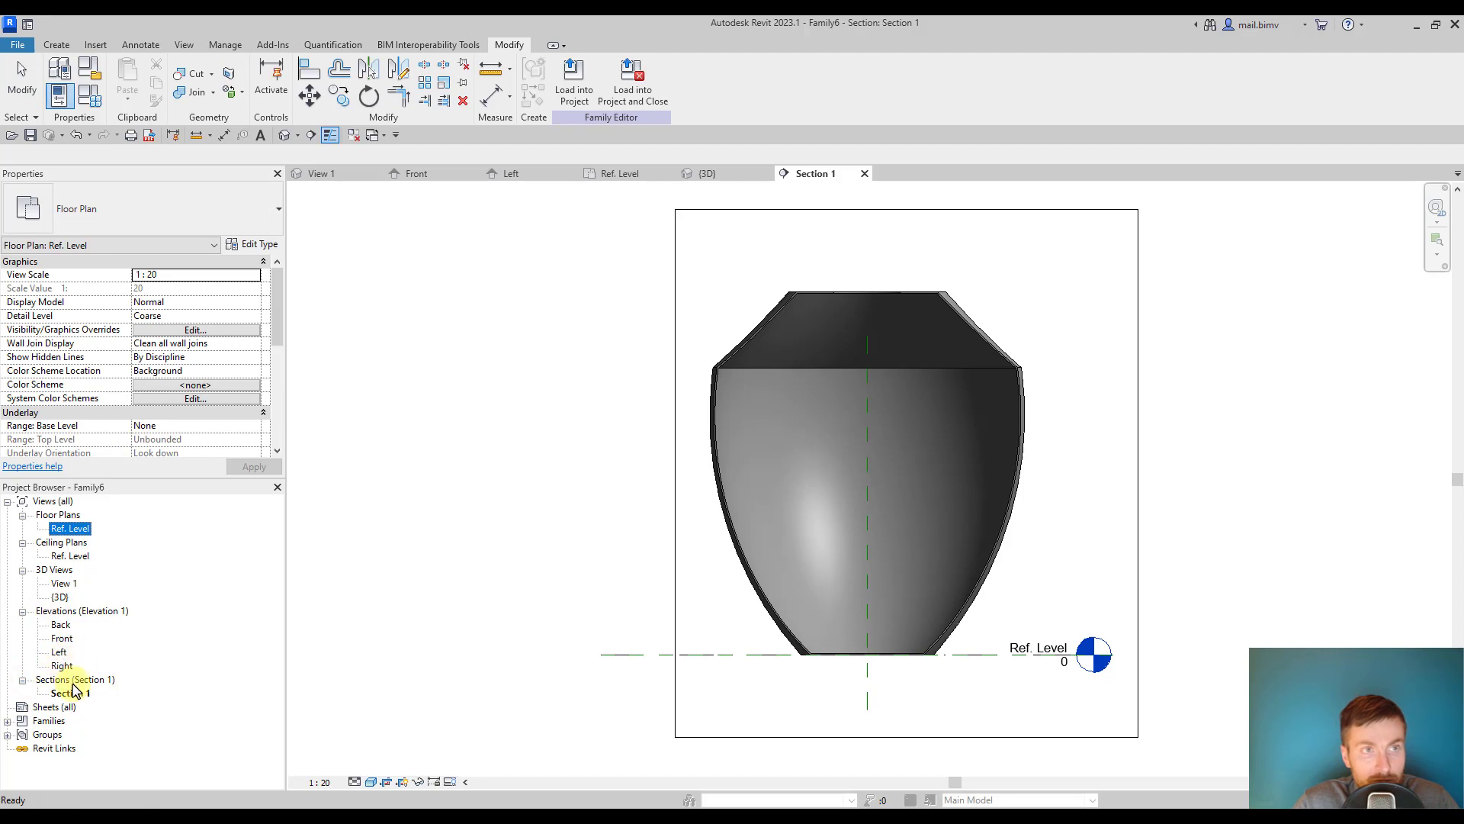
left_click(185, 45)
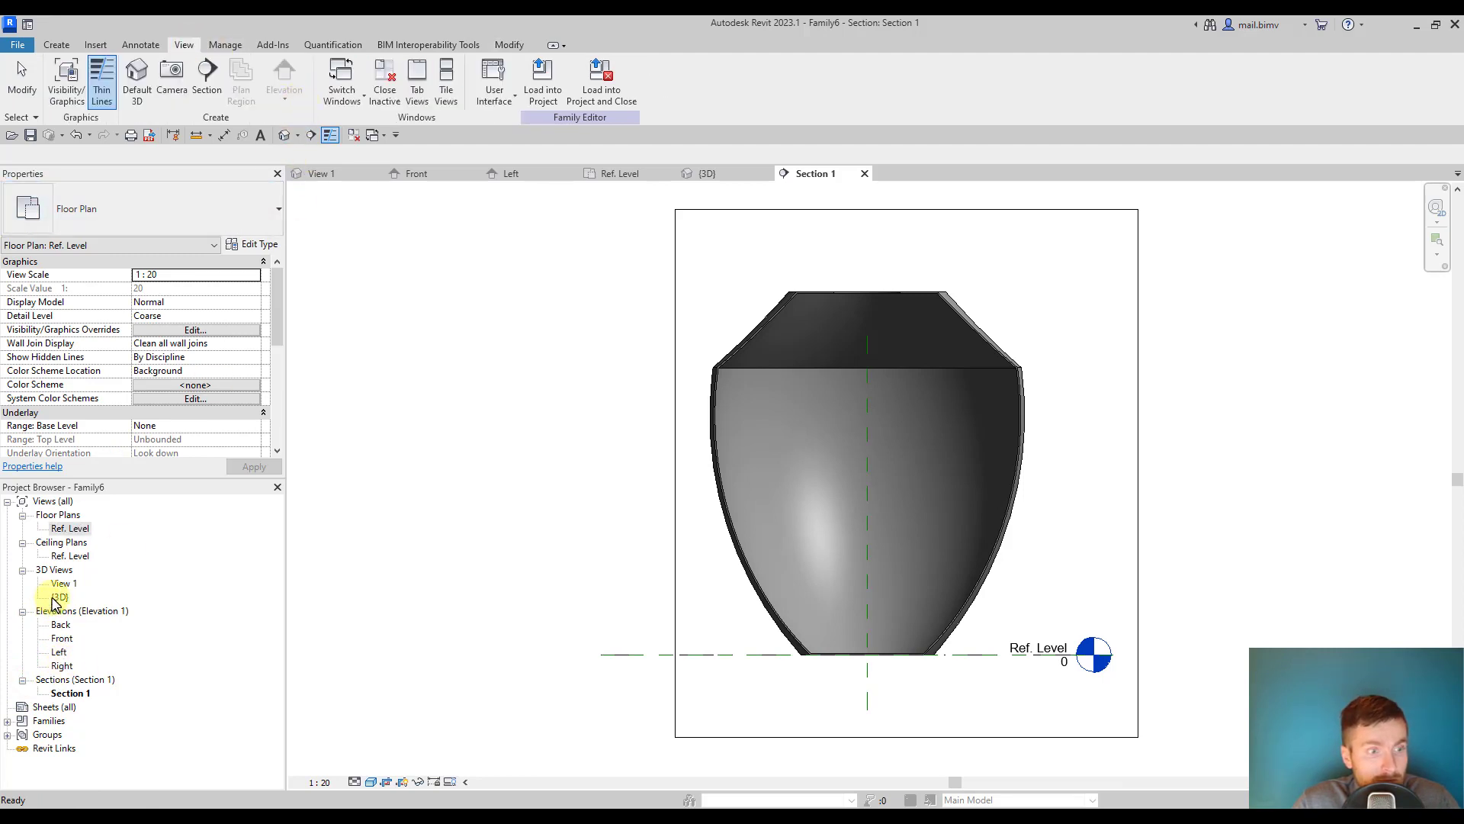
left_click(63, 542)
double_click(70, 529)
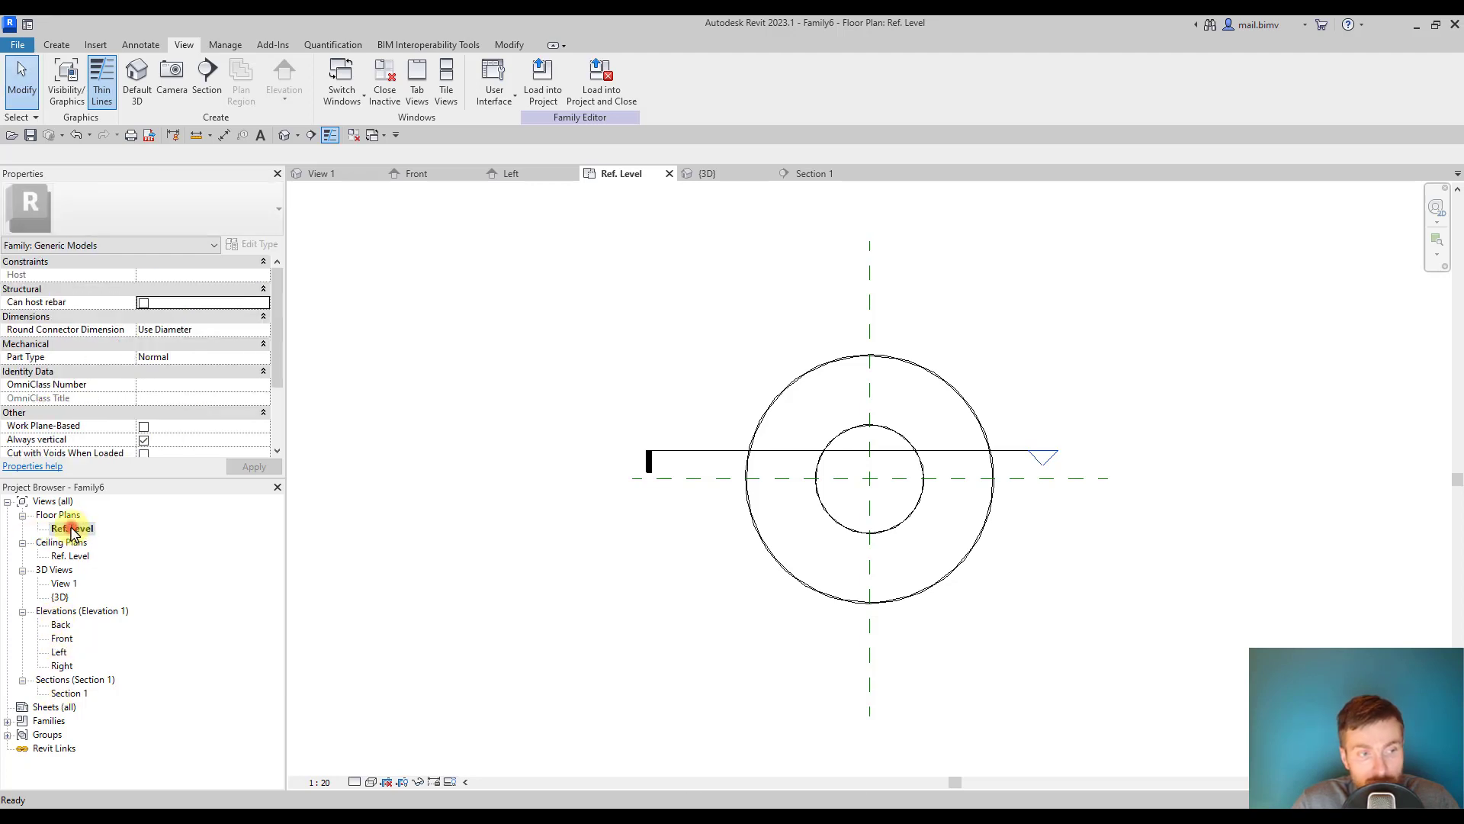
Step: Turn on the active work plane grid in the Ref. Level floor plan
left_click(57, 44)
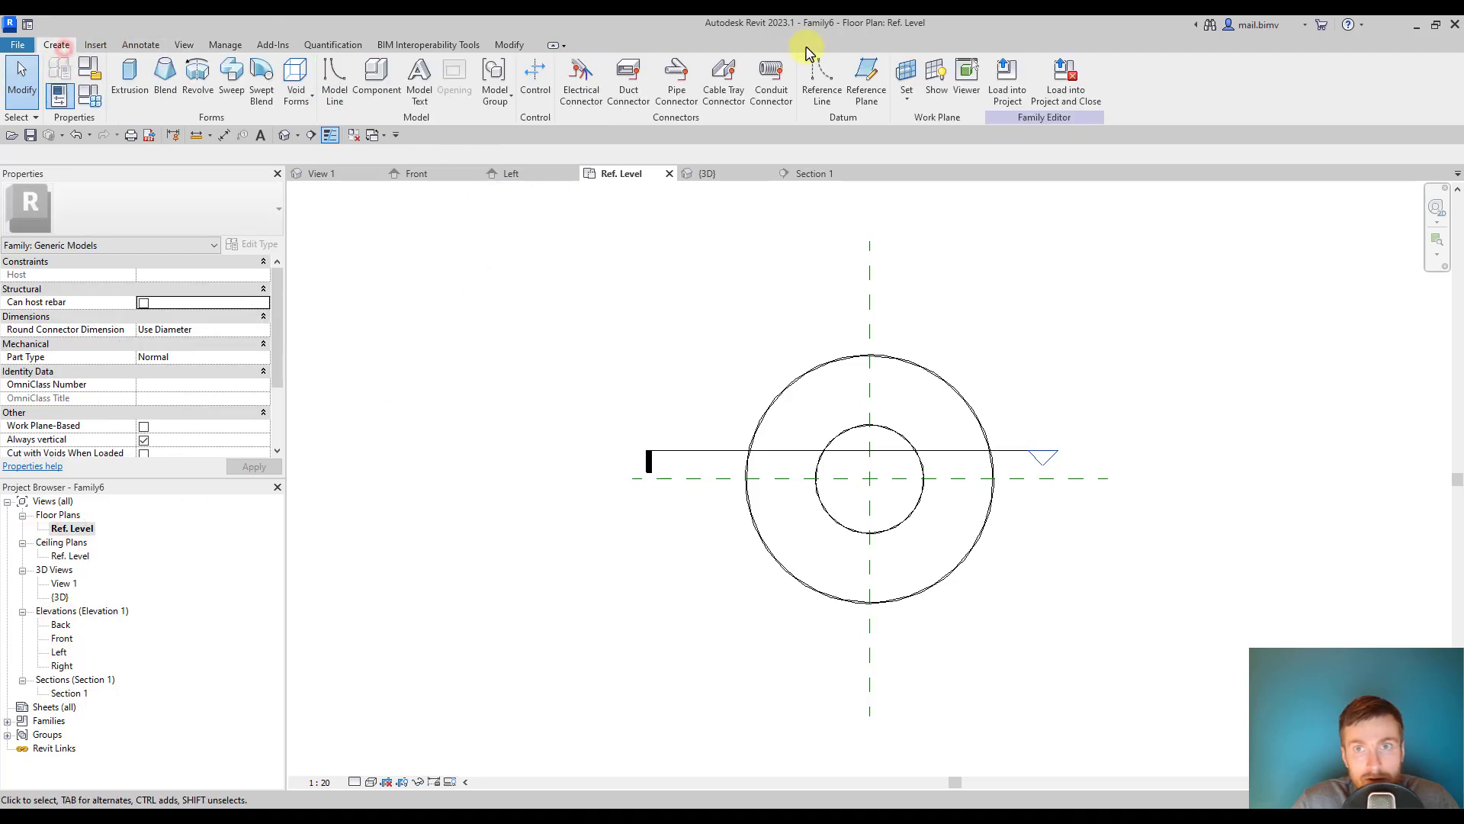
left_click(937, 80)
scroll(767, 412, "down", 3)
mouse_move(687, 489)
middle_mouse_down()
mouse_move(719, 375)
mouse_move(526, 539)
middle_mouse_up()
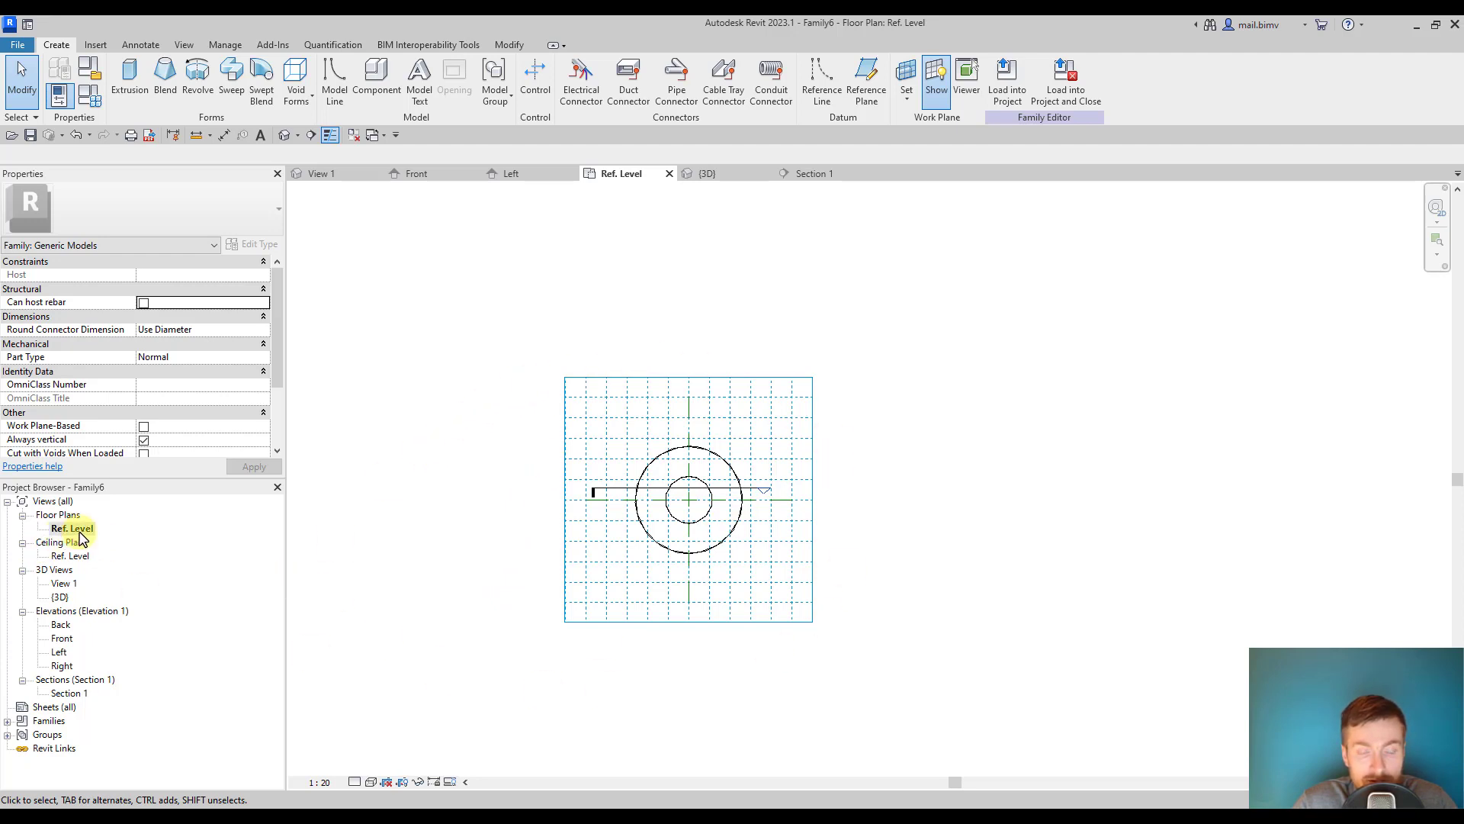
Step: Close all inactive views and bring up the default 3D view of the vase
left_click(357, 137)
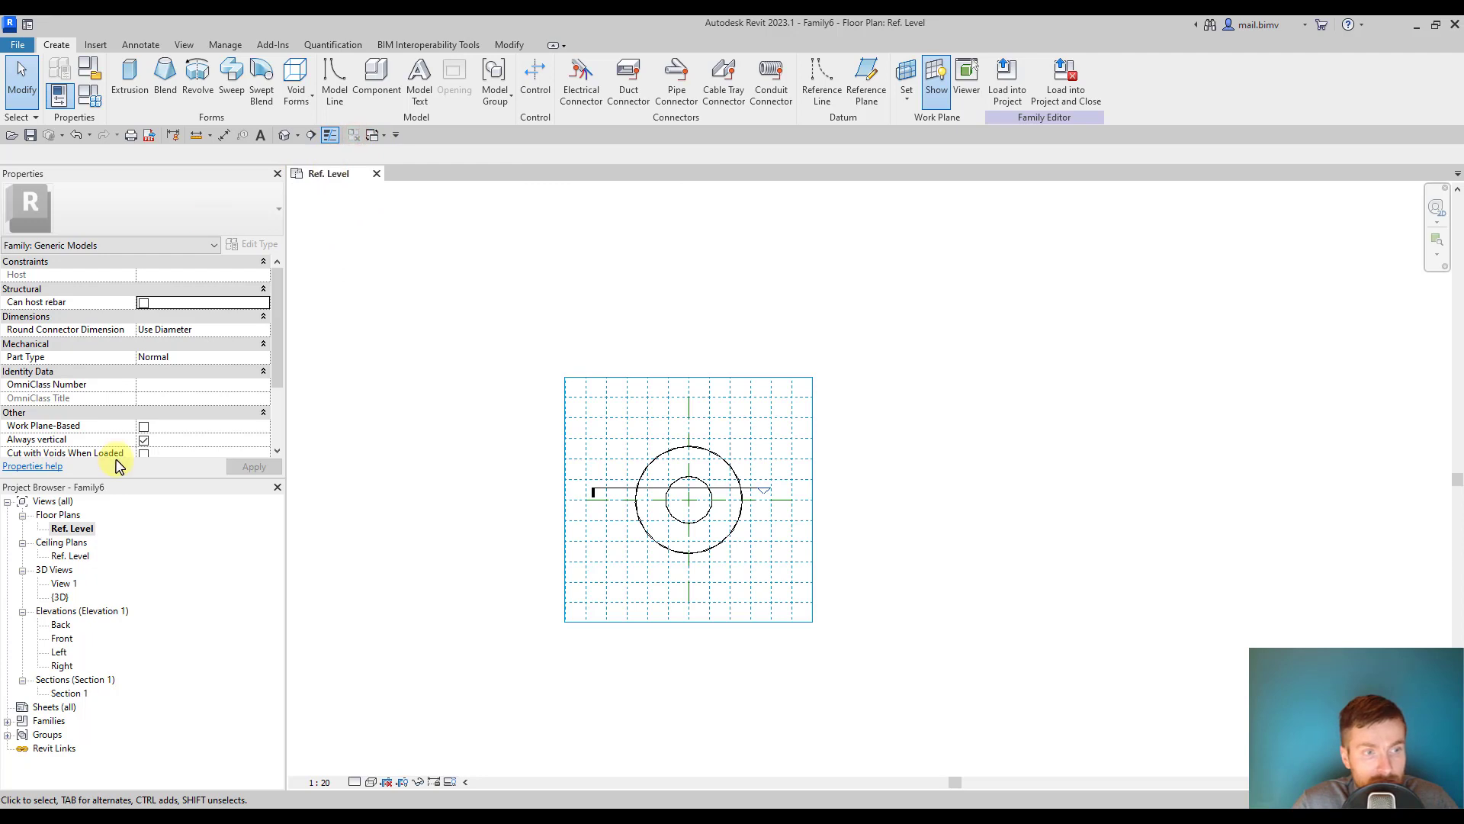
left_click(284, 138)
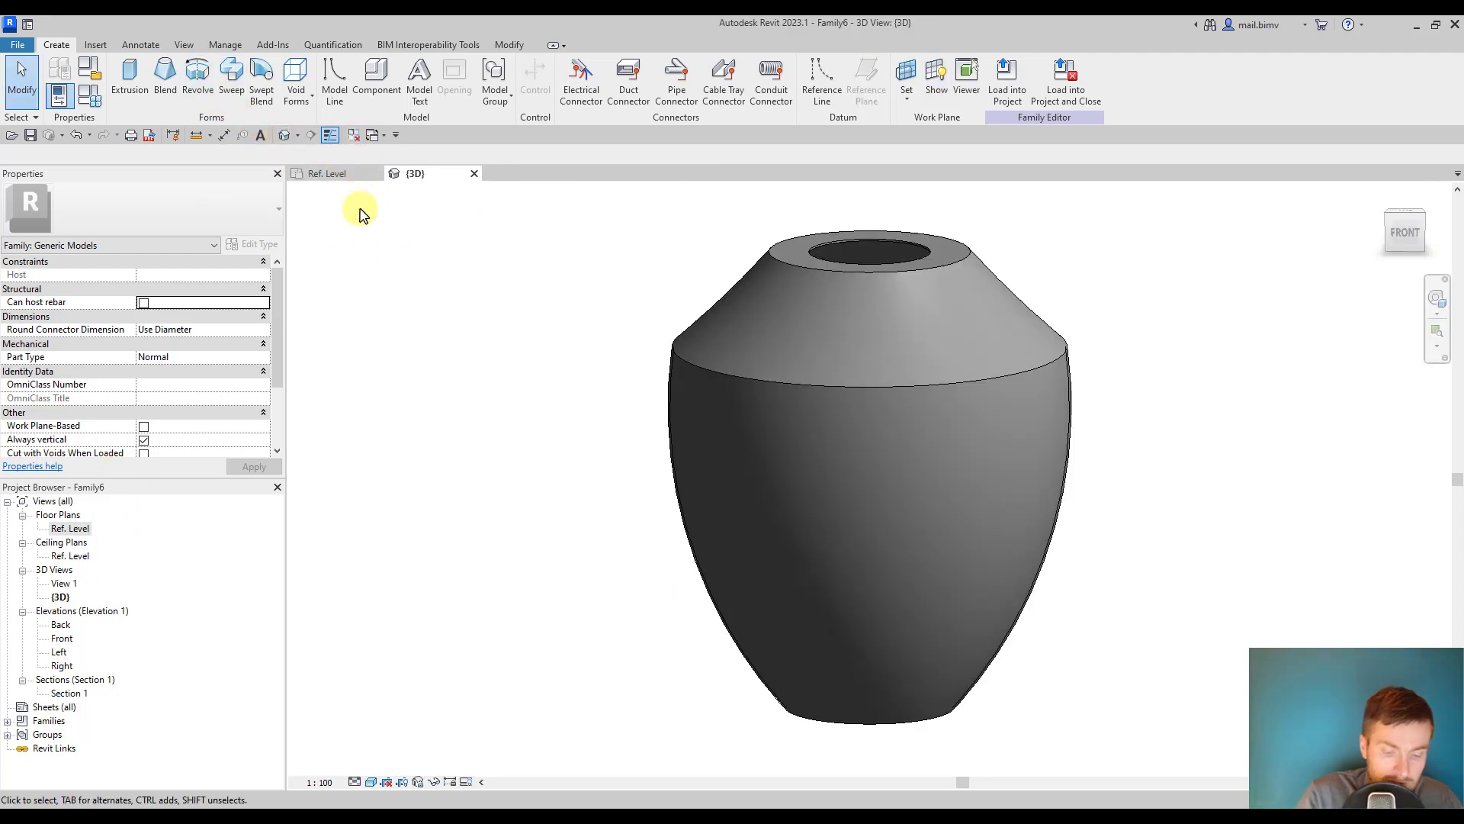
type("WT")
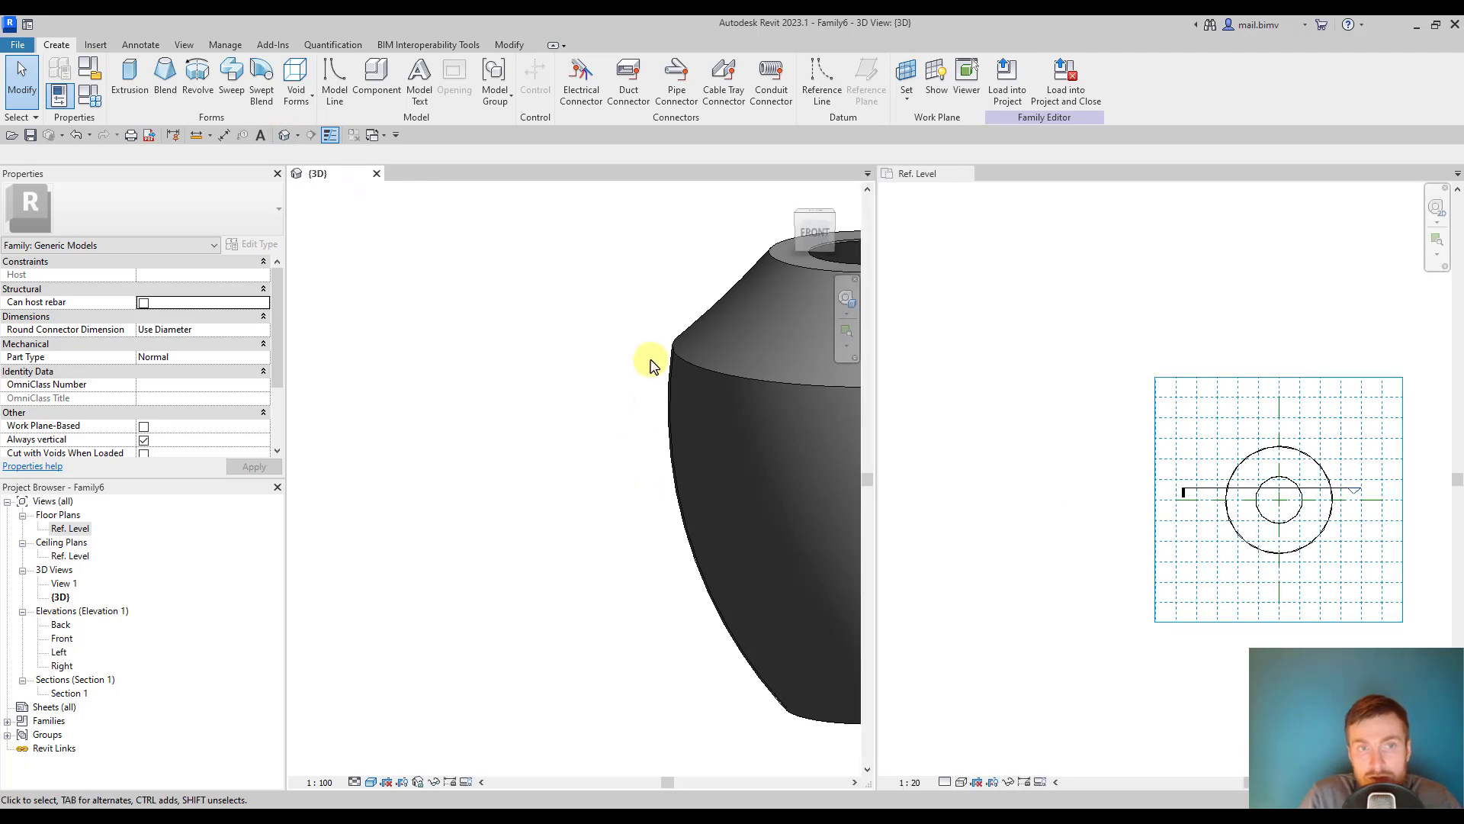
type("ZA")
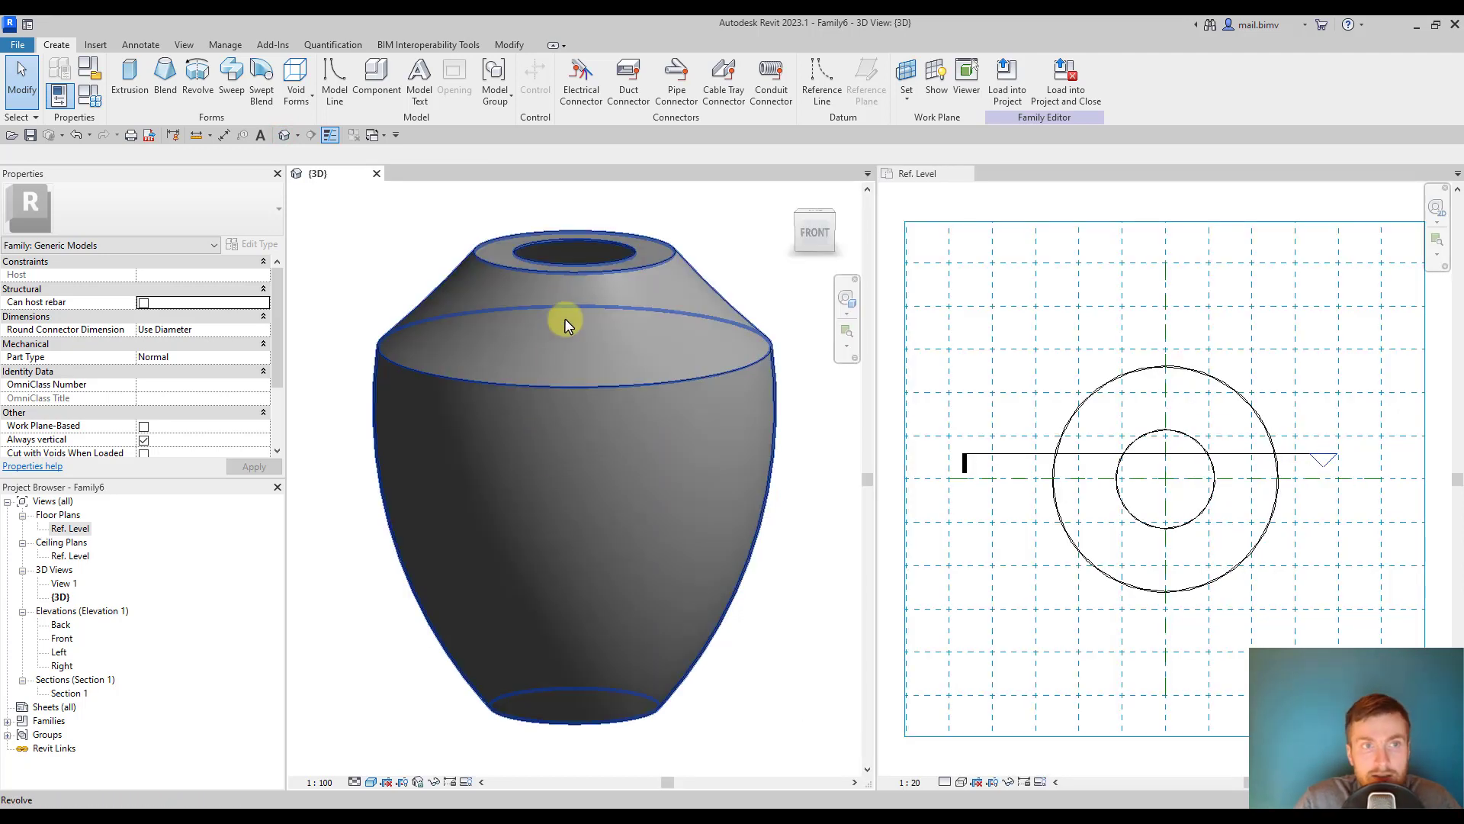
Step: Deselect the revolve and display the work plane in the 3D view, orbited near front
left_click(812, 690)
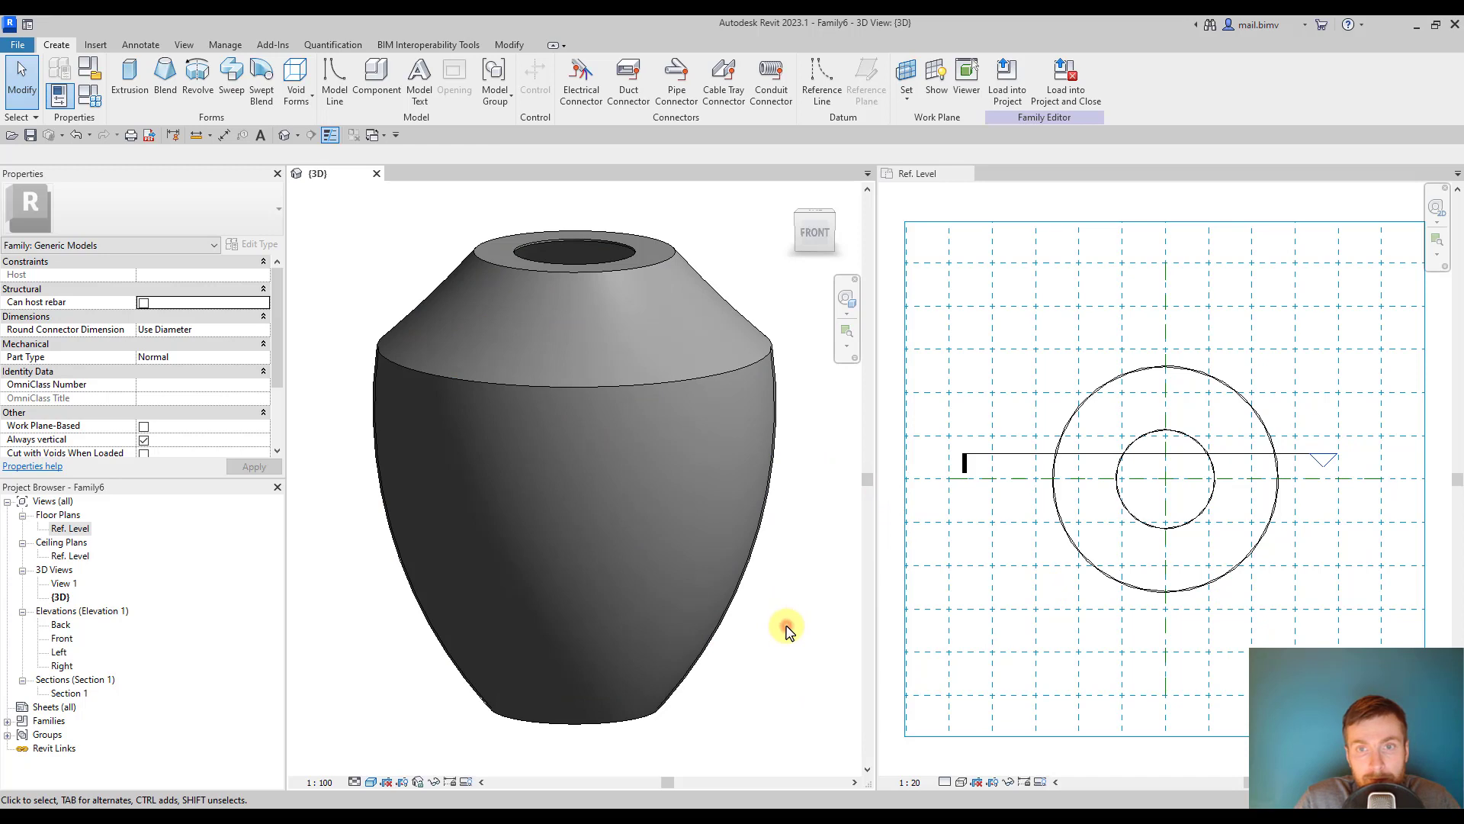
left_click(937, 81)
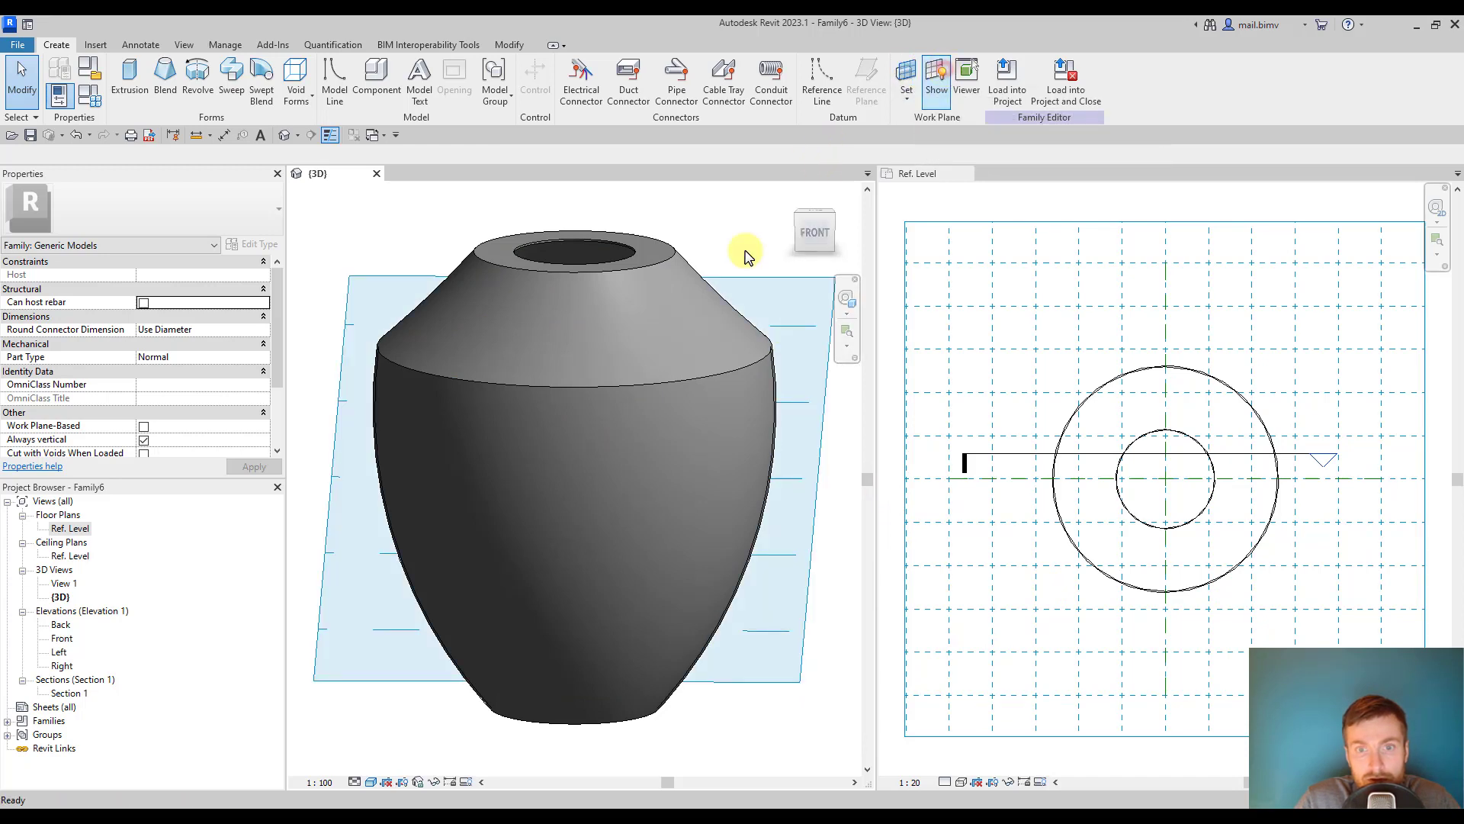
middle_click_drag(527, 607, 534, 652, "shift")
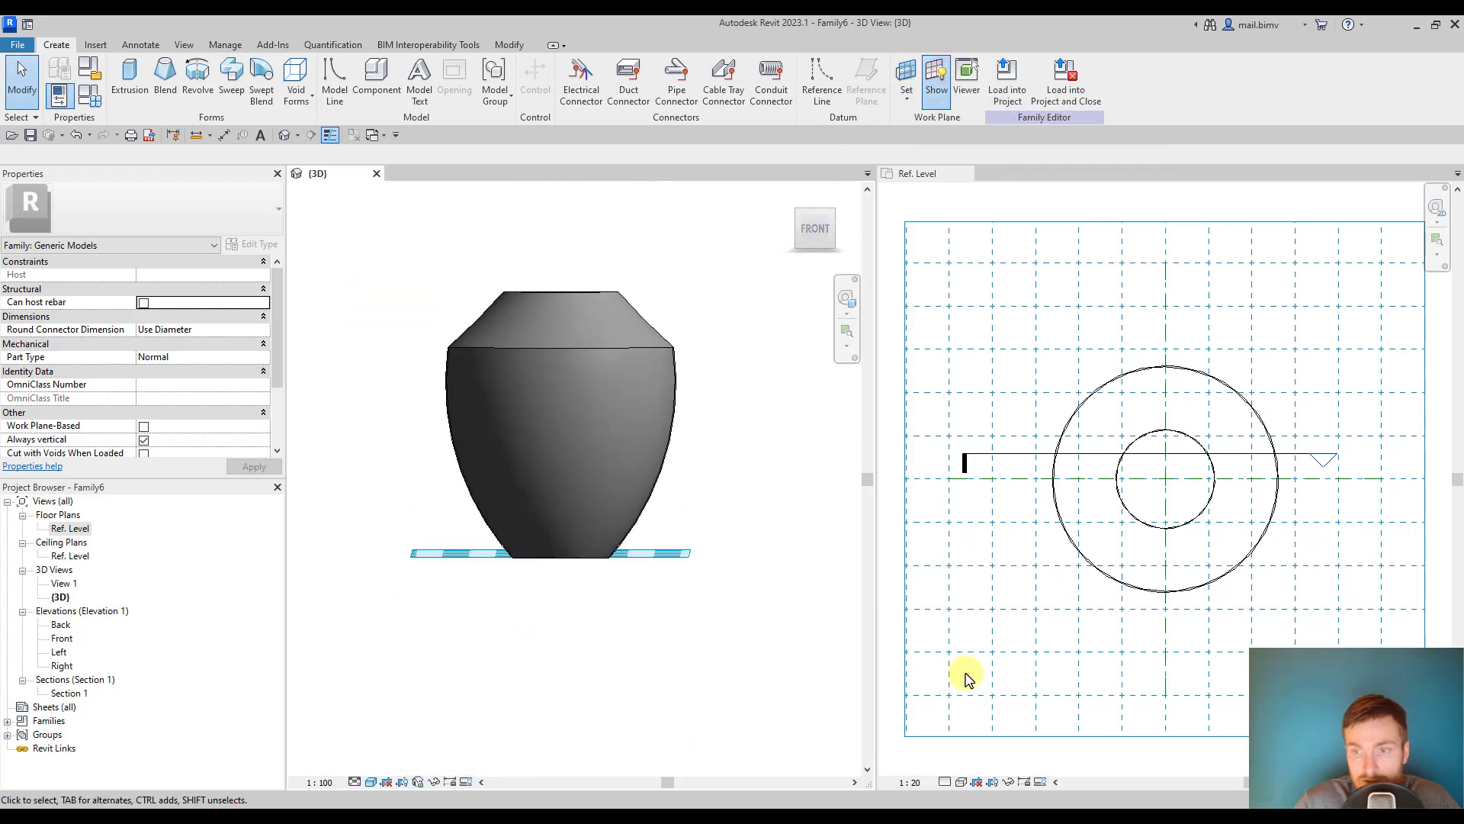
Step: Activate the Ref. Level plan and bring up the Front elevation beside it
left_click(1022, 762)
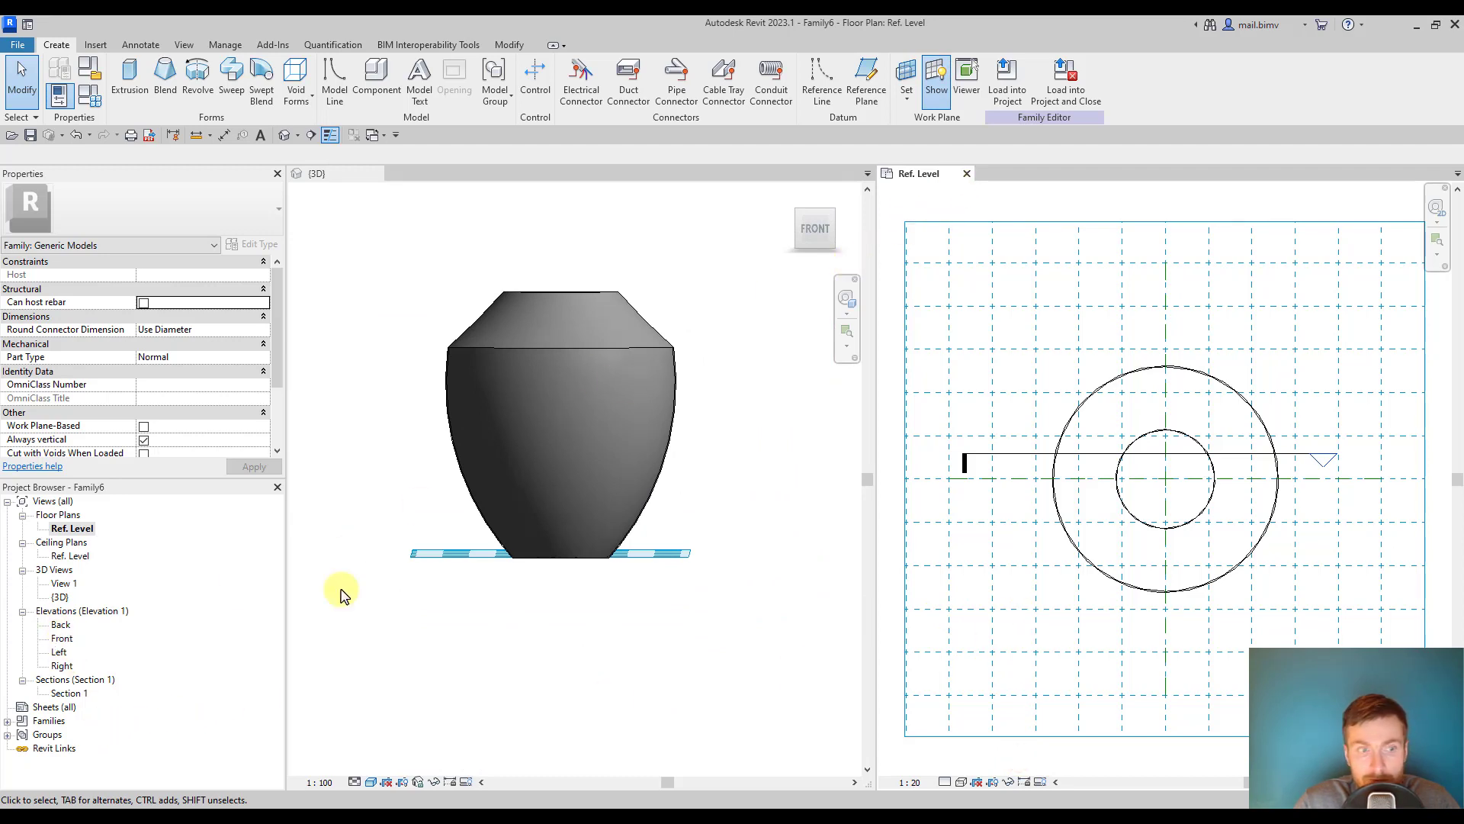
double_click(61, 639)
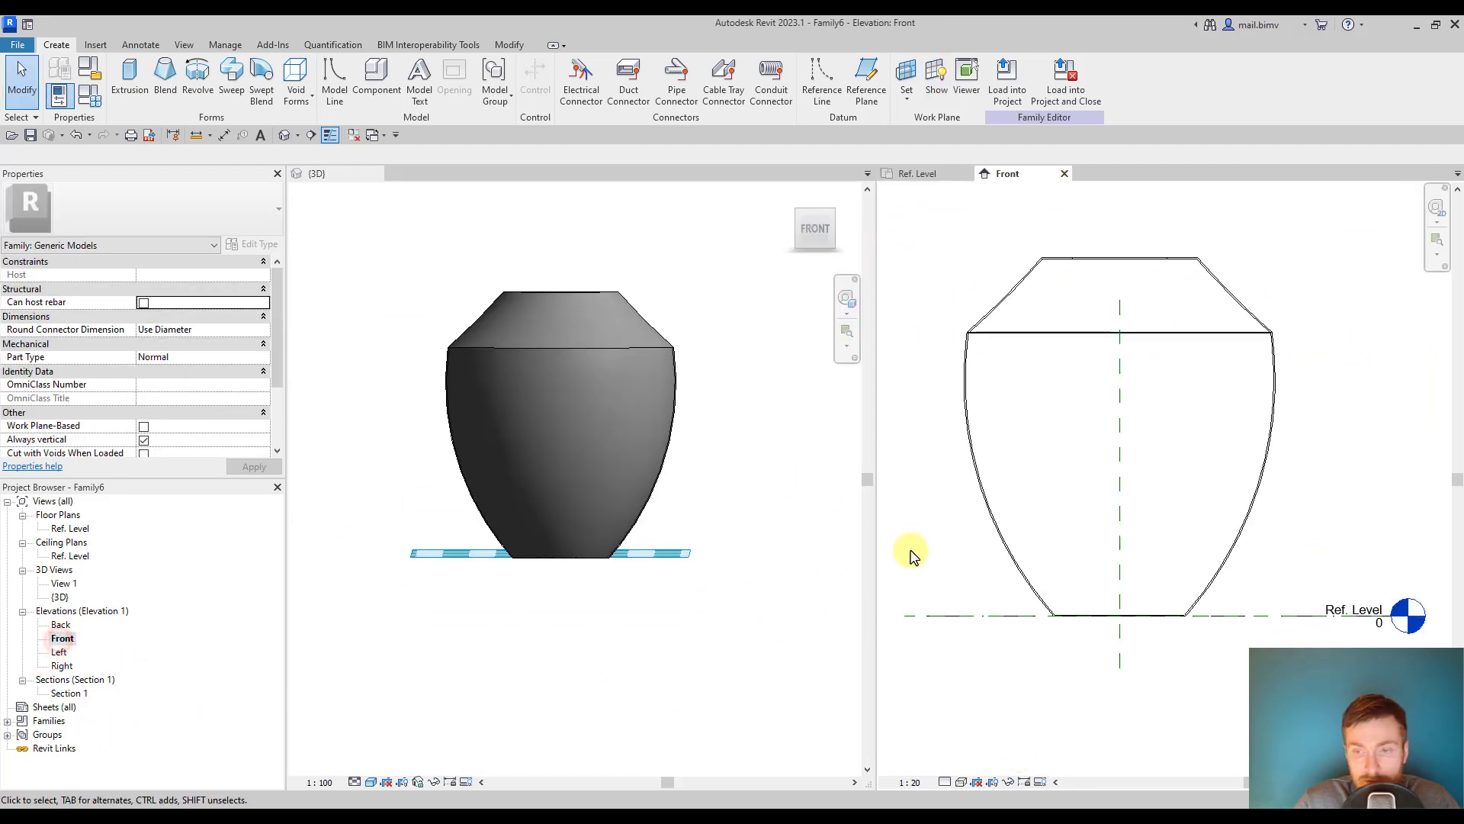
Step: Show the work plane in the Front elevation and select its grid
middle_click_drag(967, 547, 938, 562)
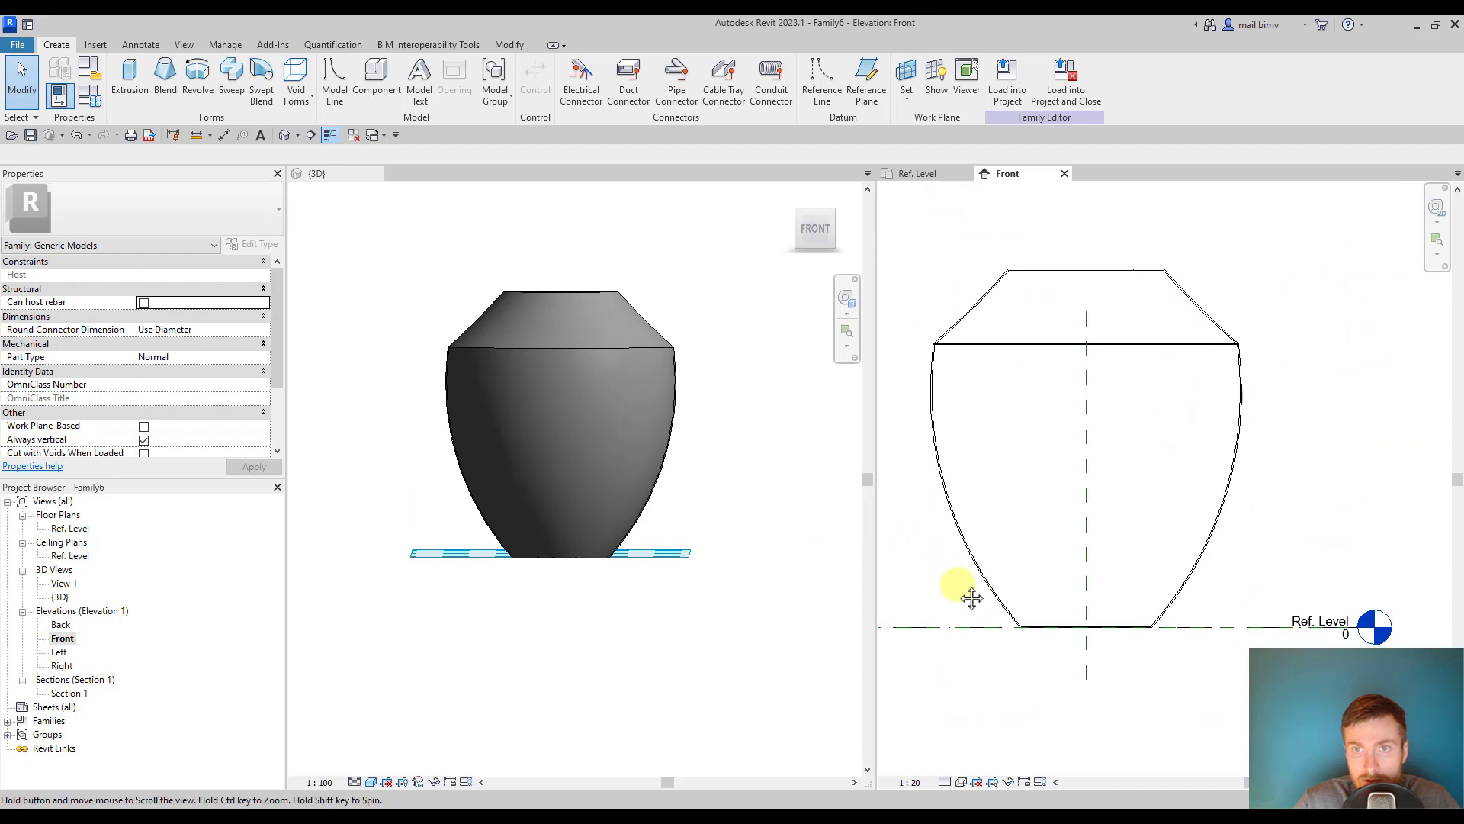
left_click(938, 80)
scroll(1030, 481, "up", 1)
mouse_move(1019, 520)
middle_mouse_down()
mouse_move(1047, 549)
mouse_move(927, 400)
middle_mouse_up()
middle_click_drag(1036, 451, 1022, 596)
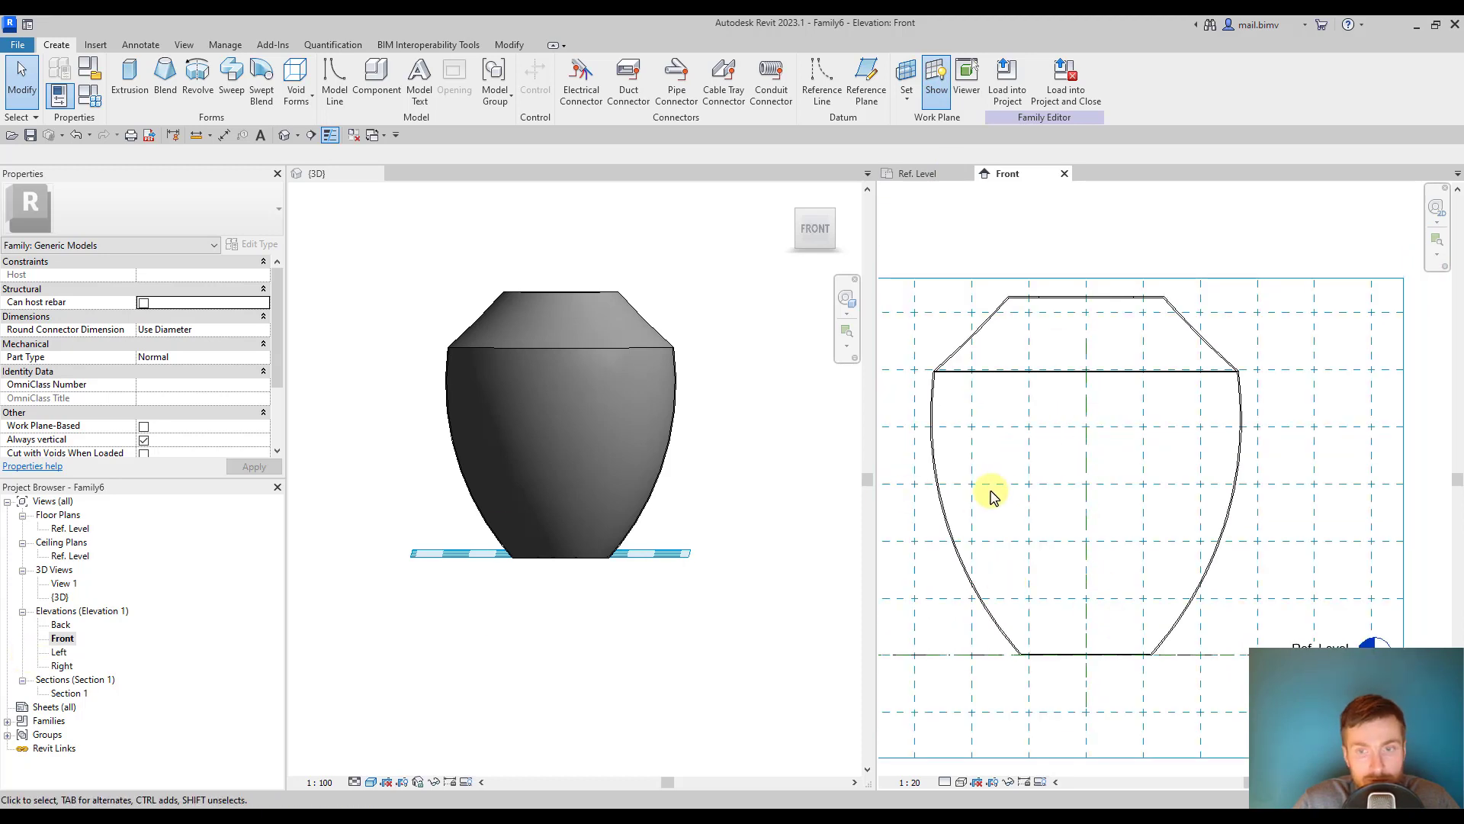
left_click(937, 281)
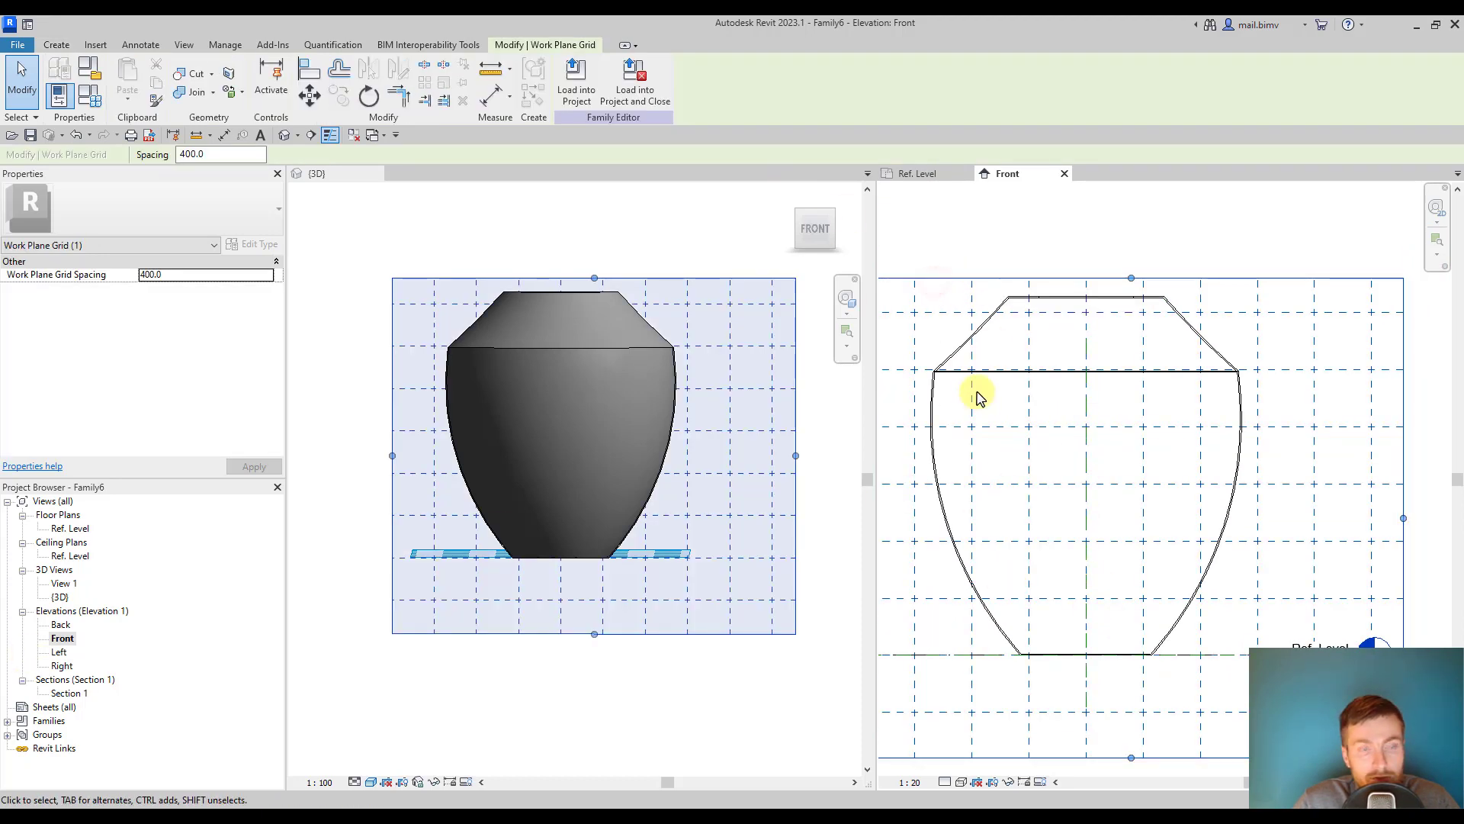
Step: Bring up the Left elevation and make it the active view
double_click(60, 652)
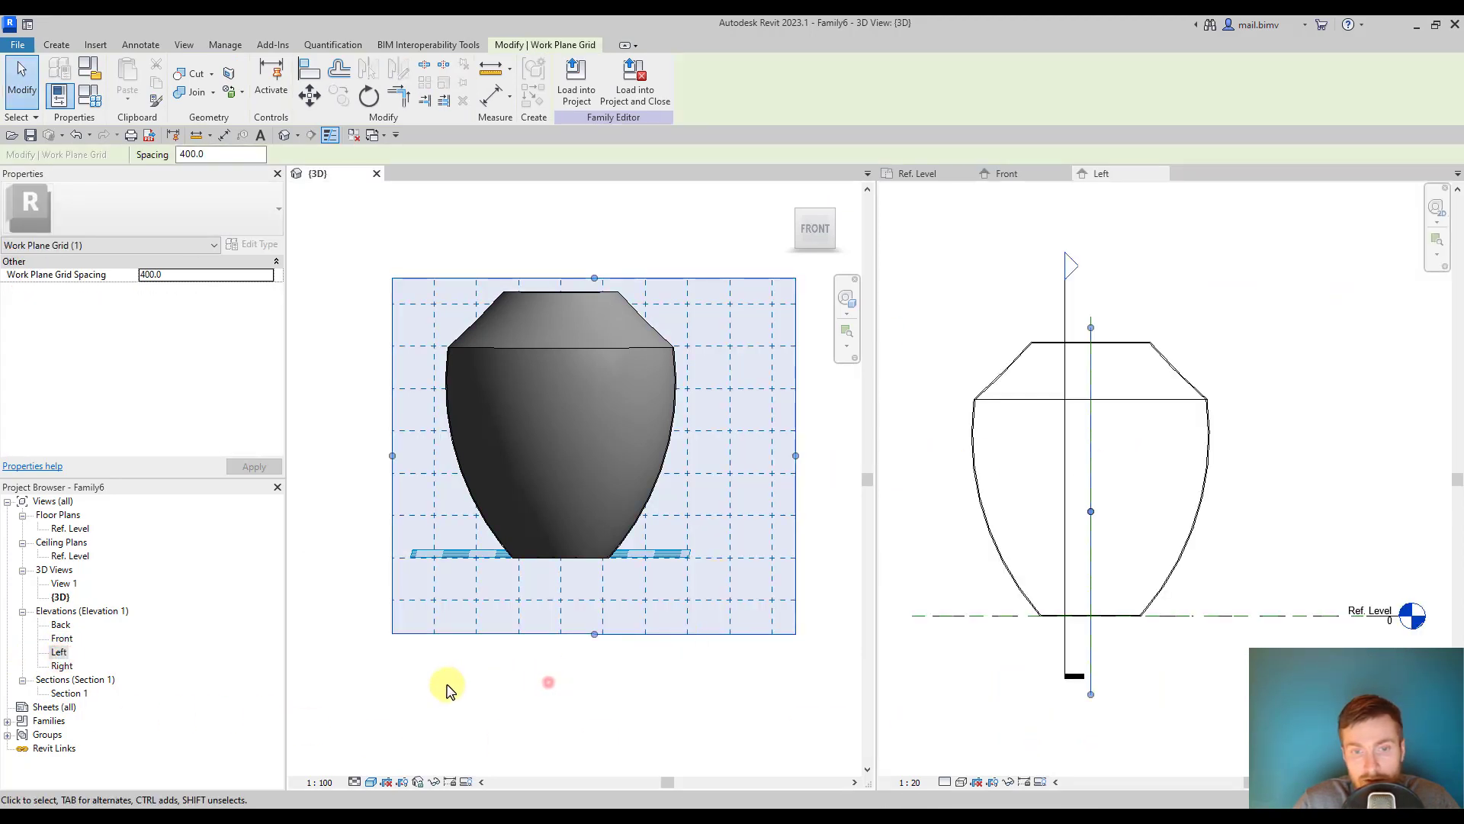
middle_click_drag(527, 681, 656, 739, "shift")
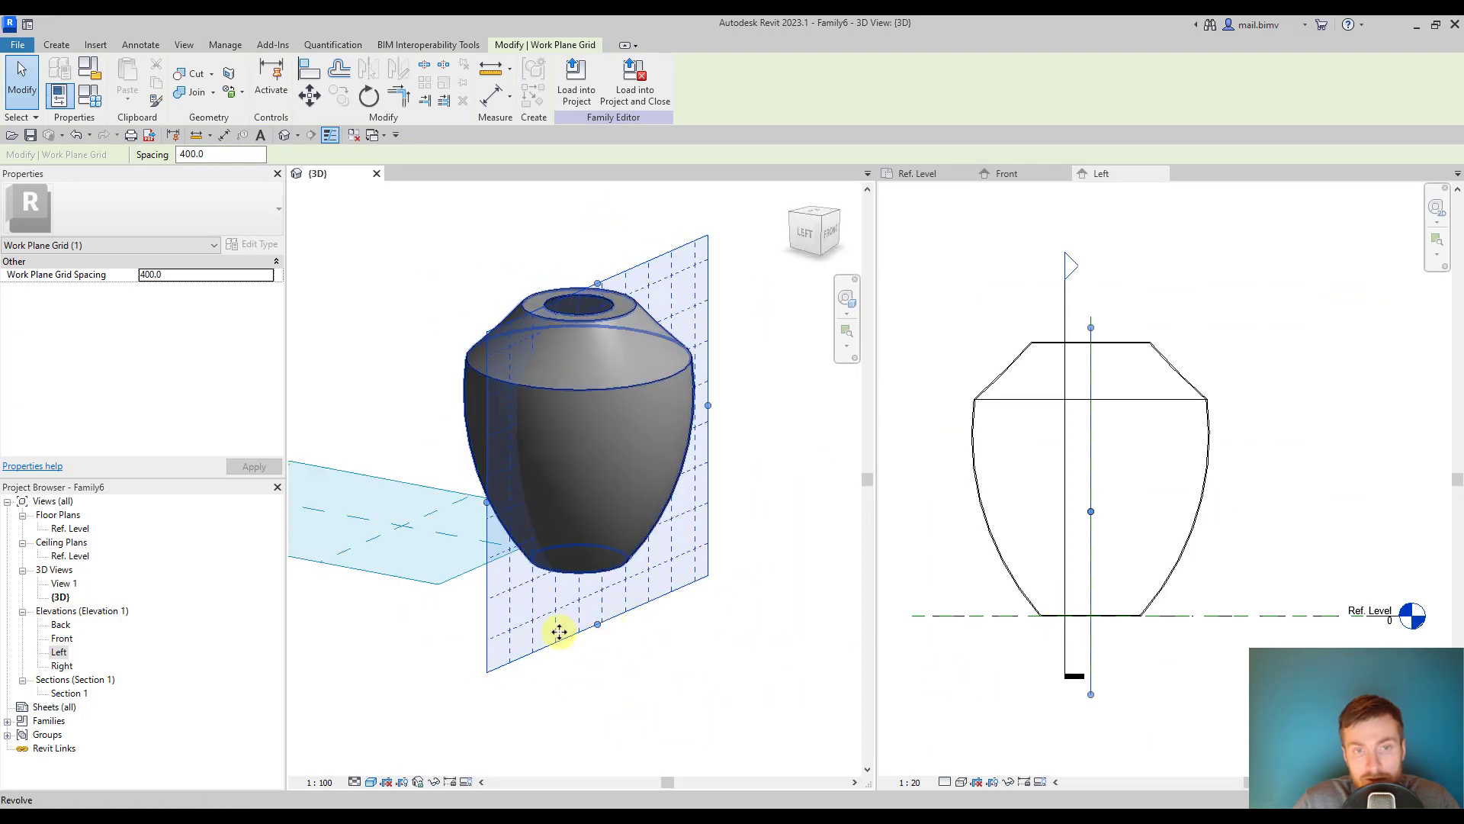
left_click(1005, 679)
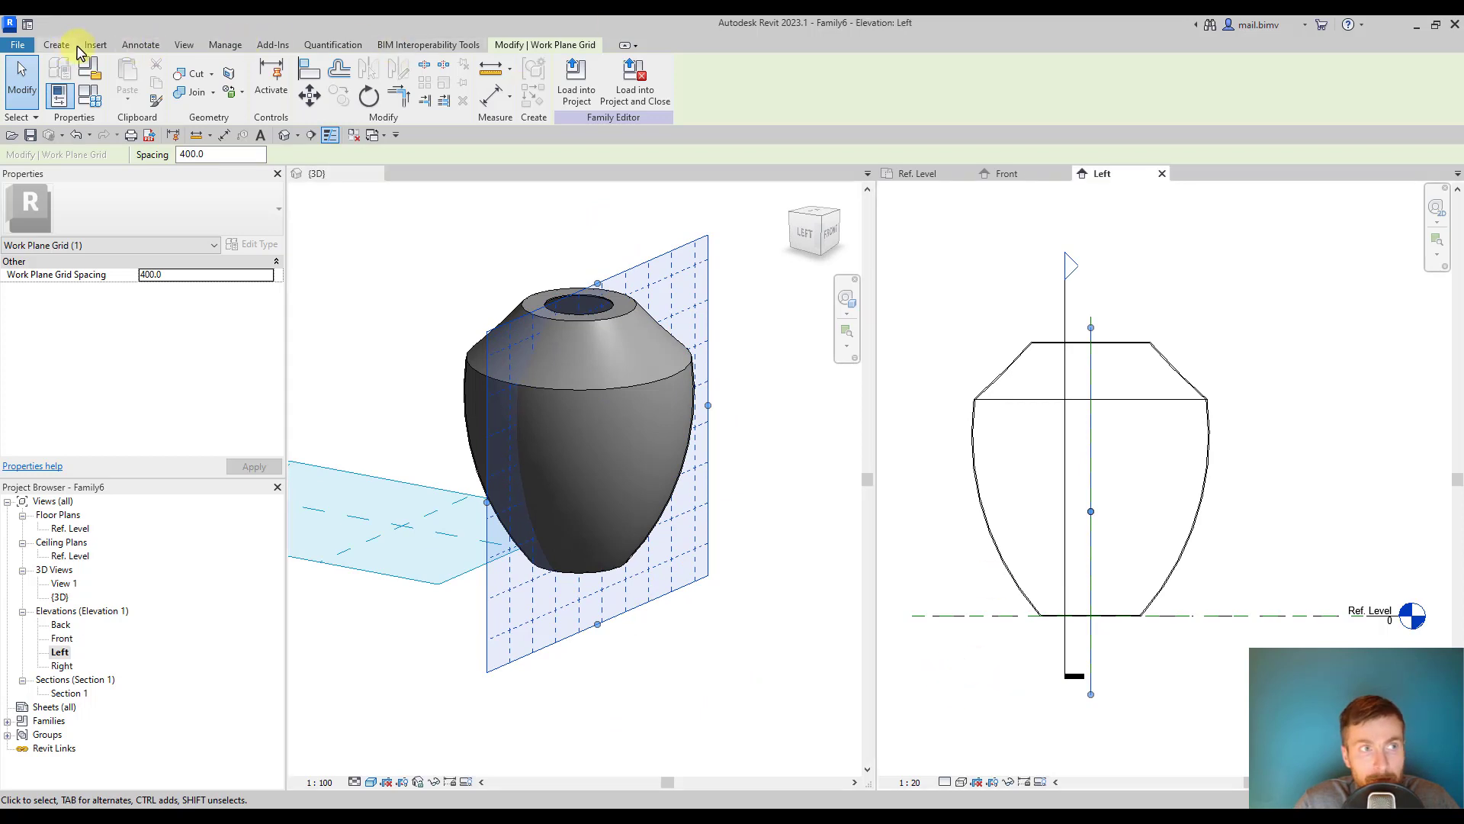
Step: Check Set Work Plane reads Center (Left/Right), cancel, and show the plane in Left elevation
left_click(185, 45)
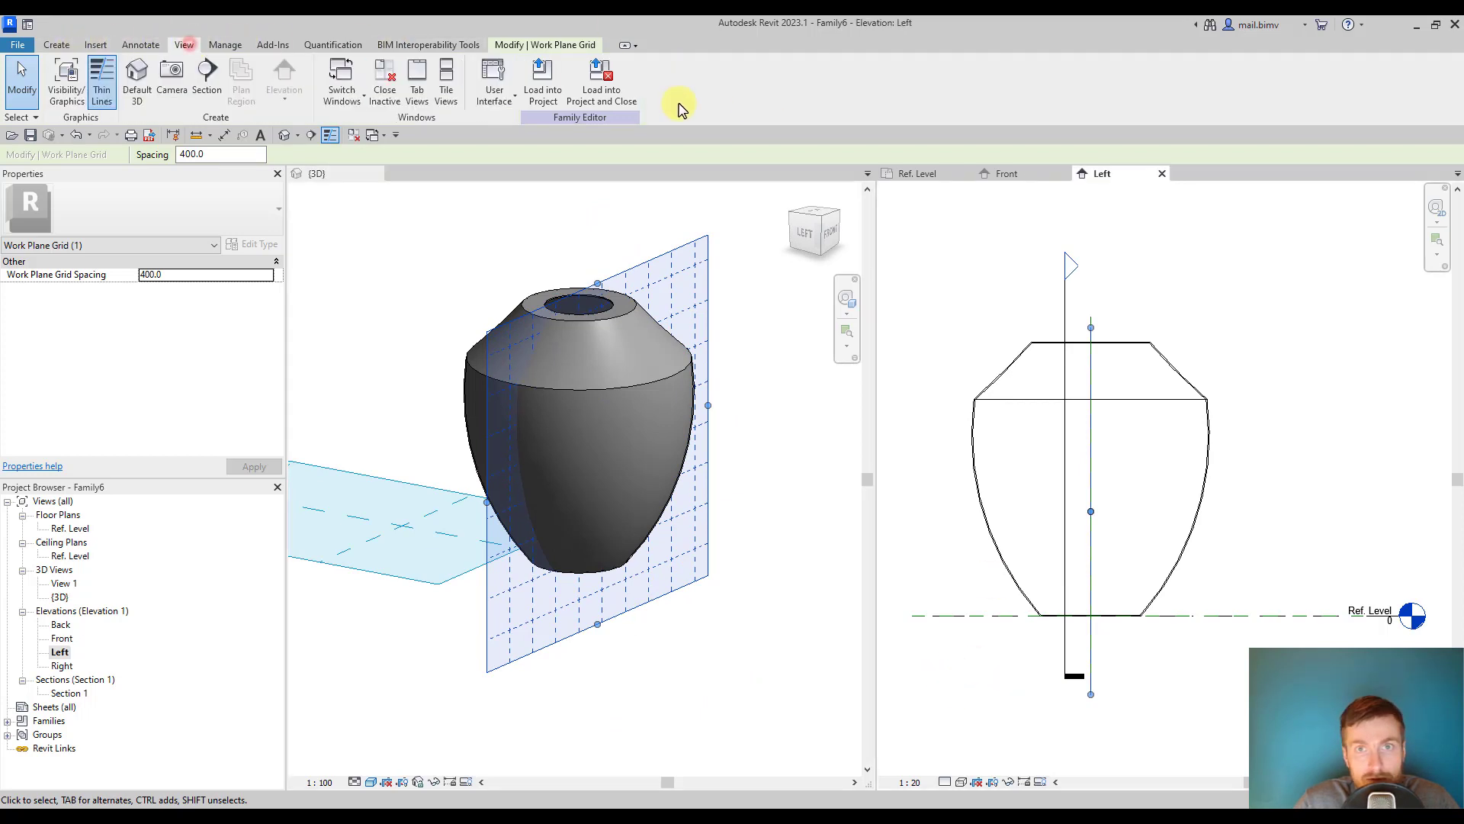
left_click(57, 44)
left_click(907, 81)
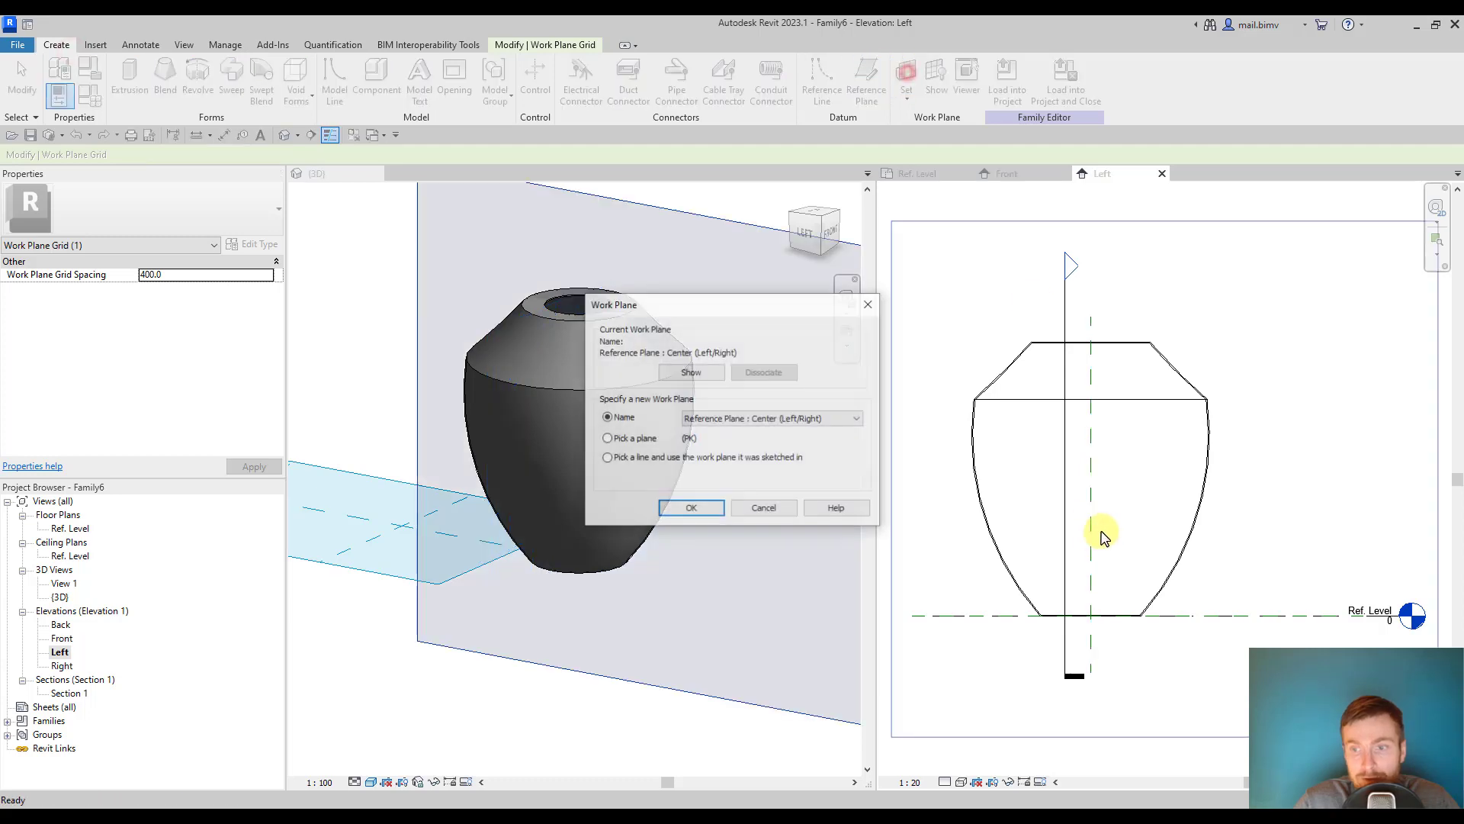
left_click(763, 508)
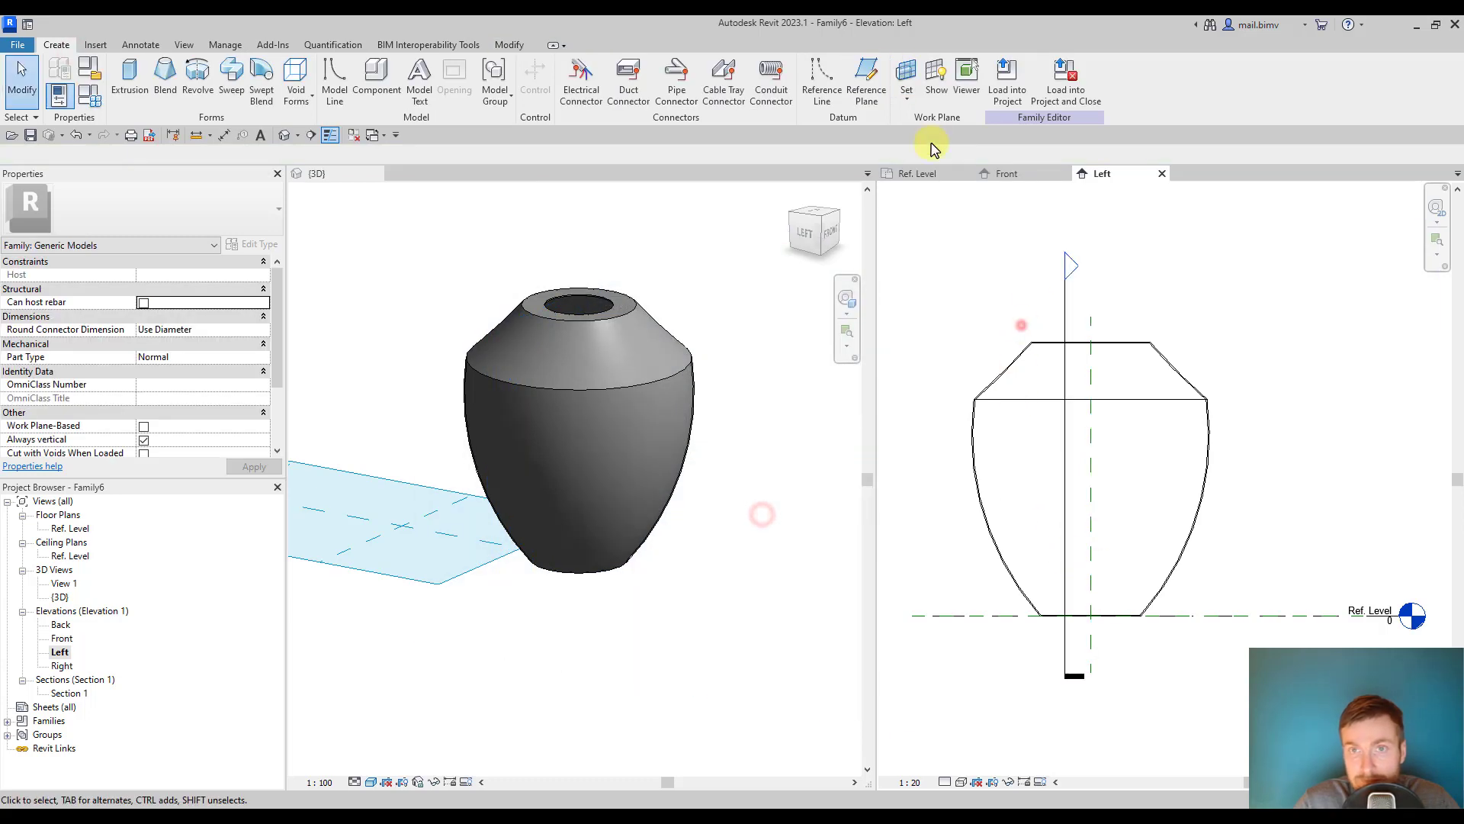
left_click(934, 81)
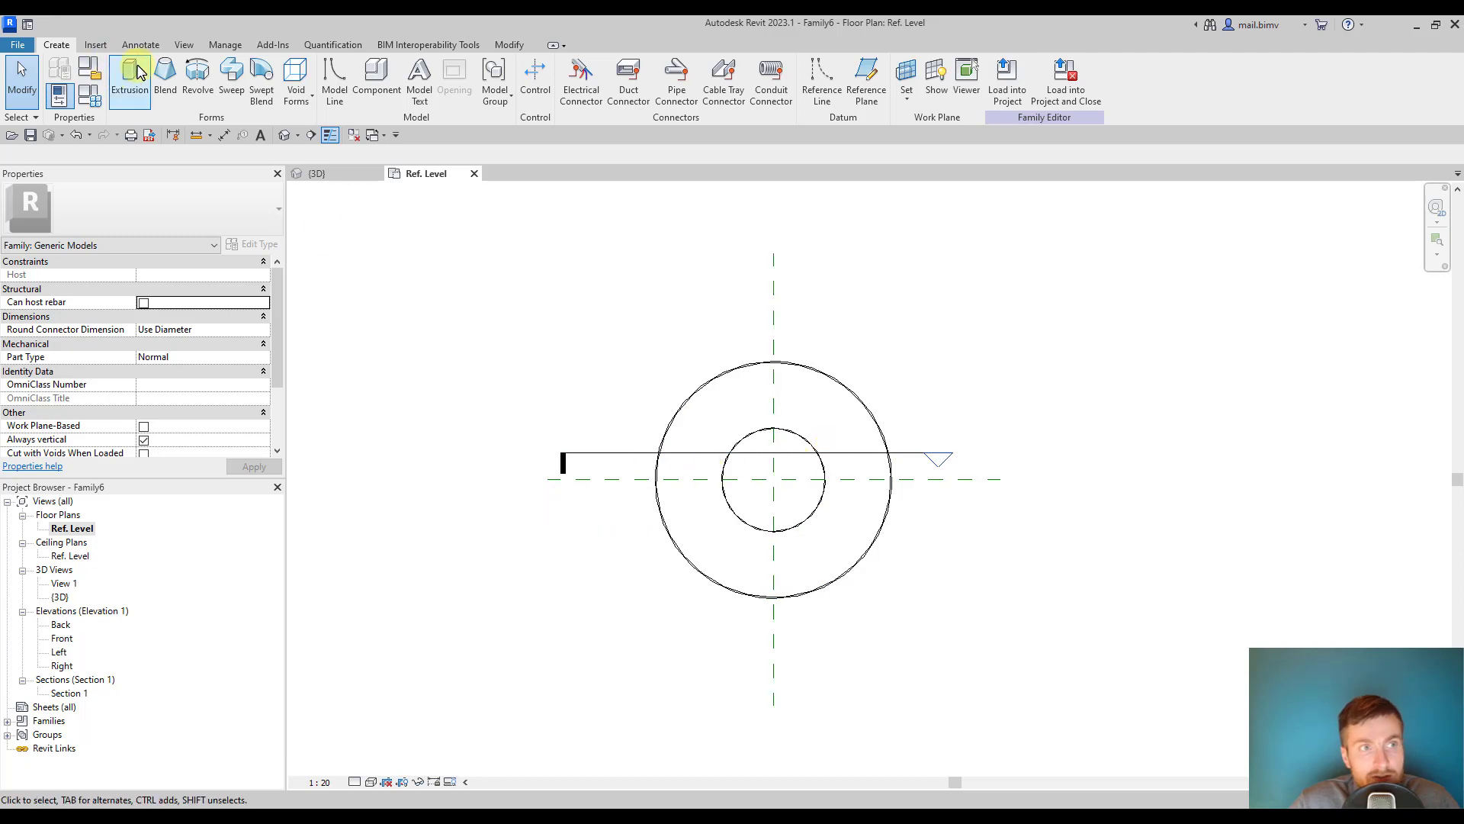
Step: Start a revolve from the plan and find the Line tool blocked in the Front elevation
left_click(198, 80)
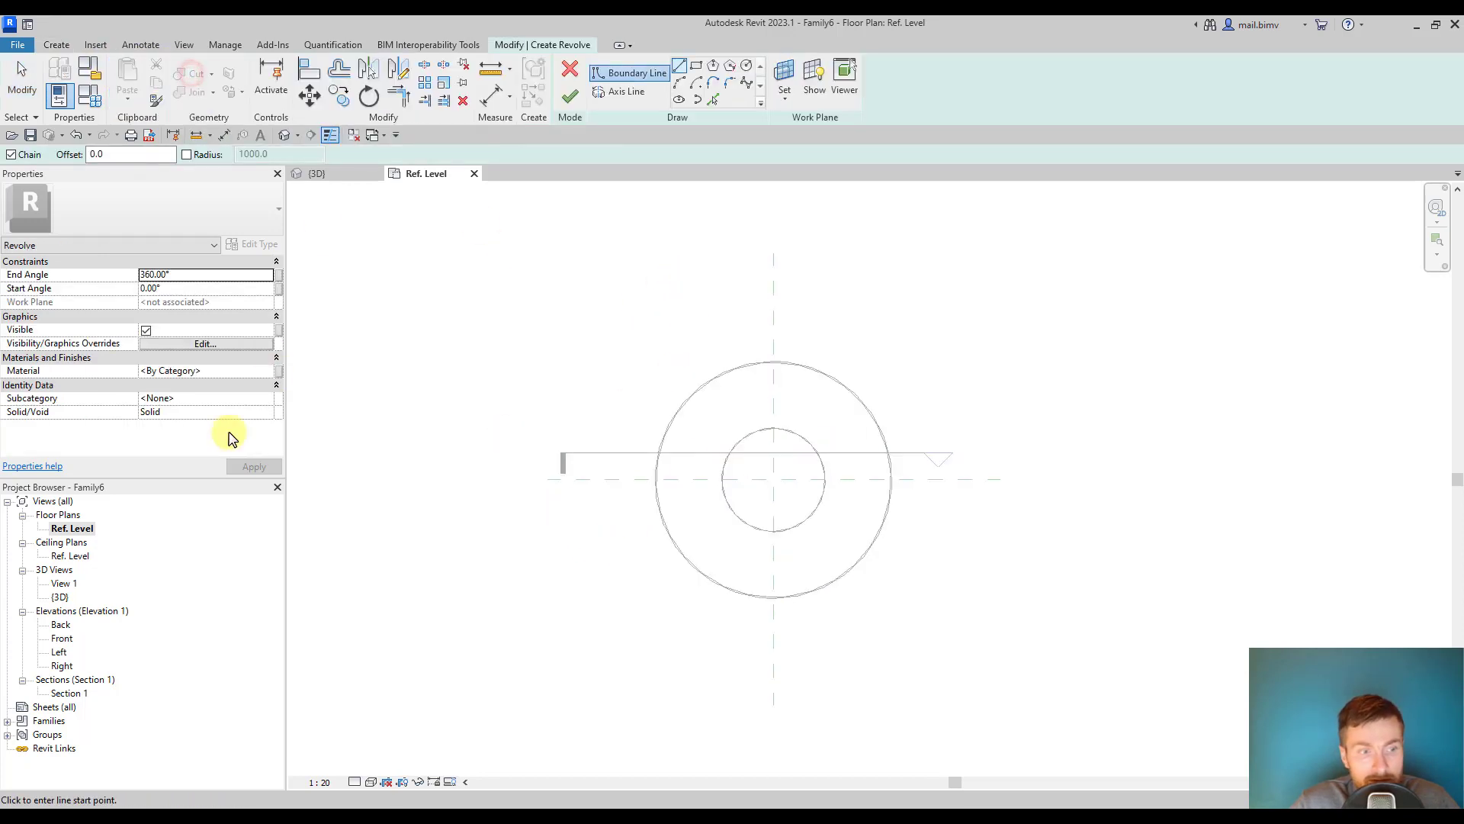
double_click(61, 638)
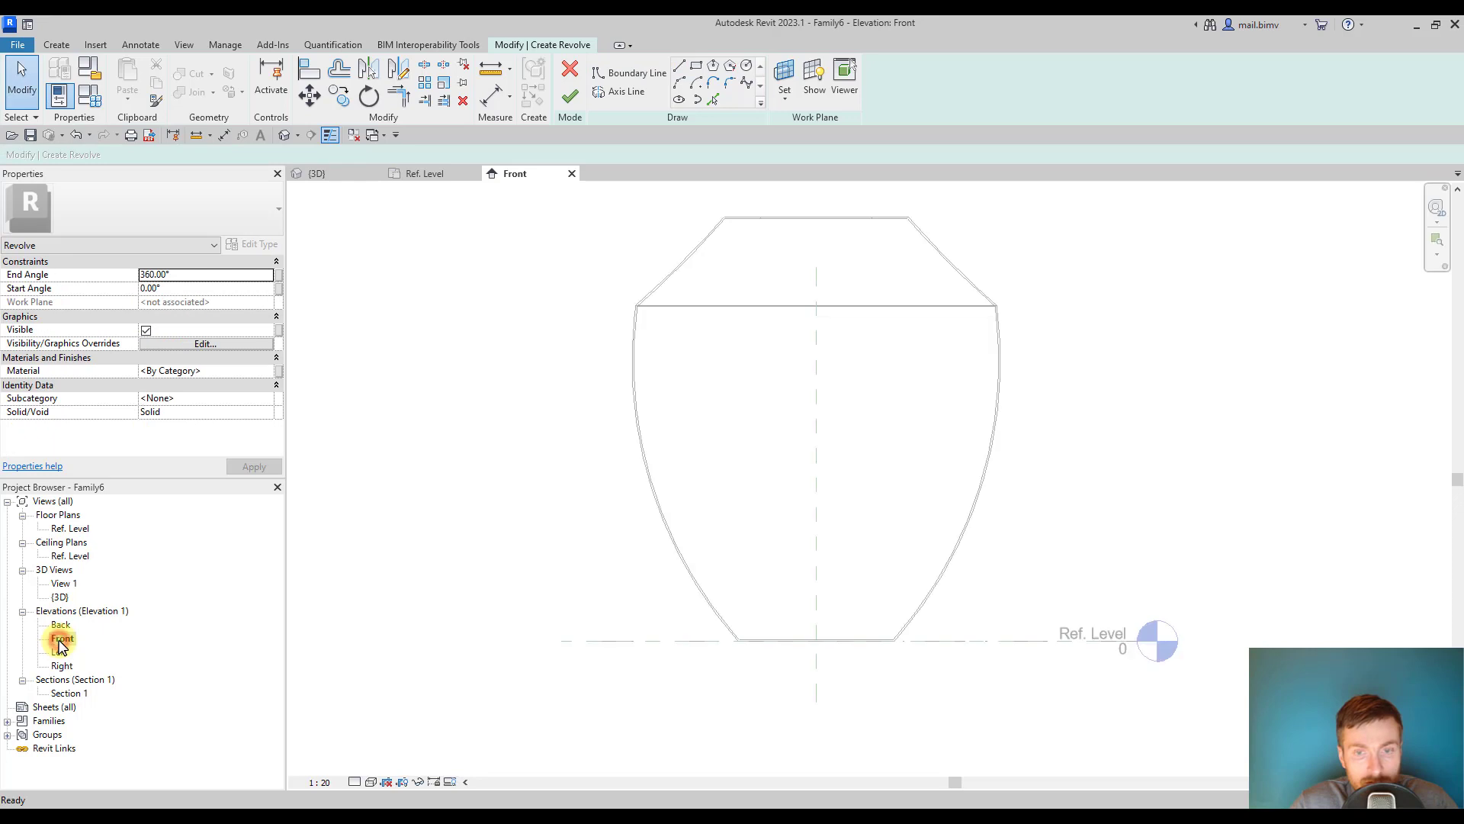
left_click(680, 68)
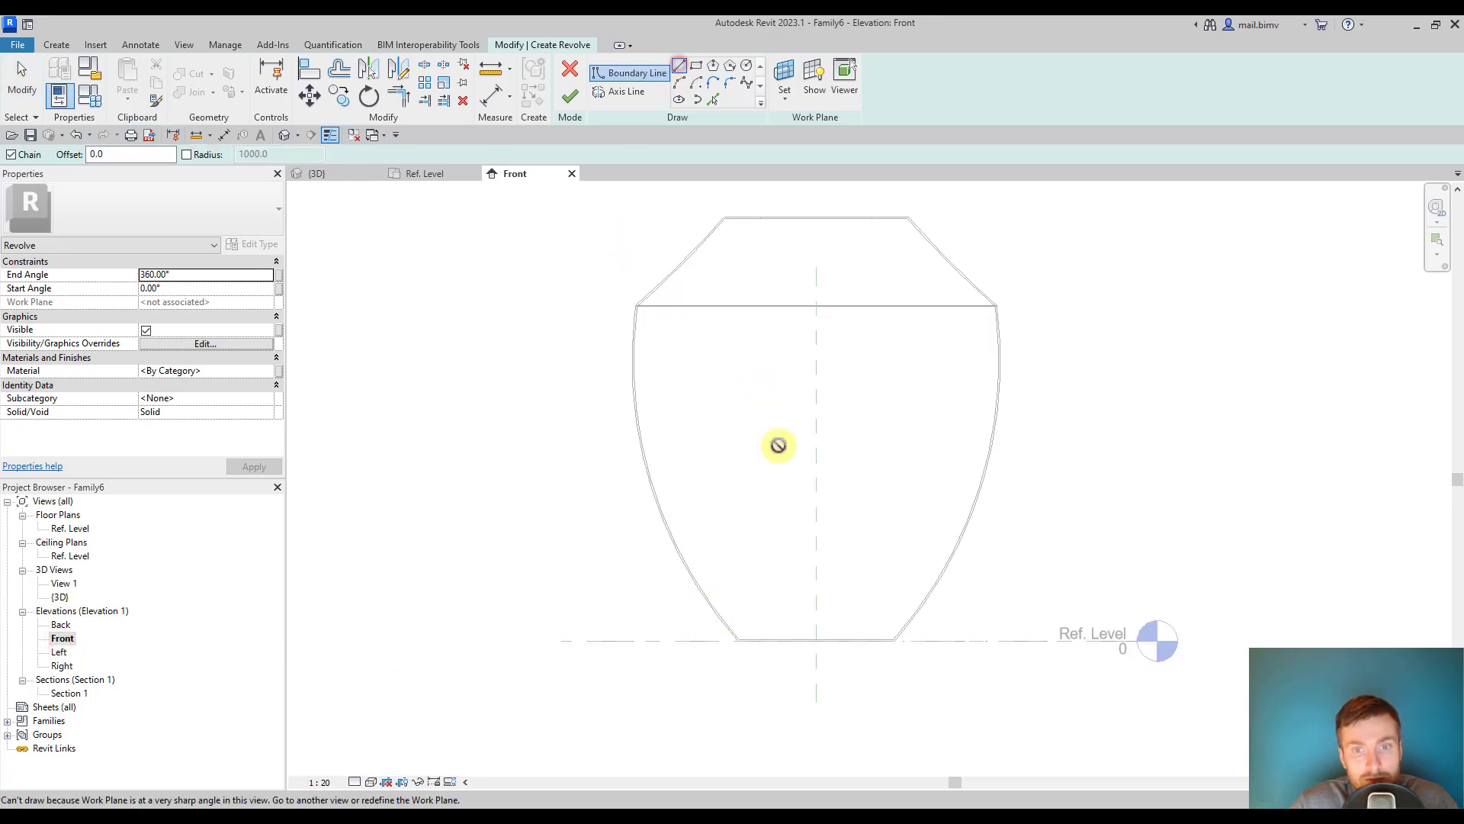
Step: Finish that sketch mode and return to the Create tools in the Front view
left_click(571, 93)
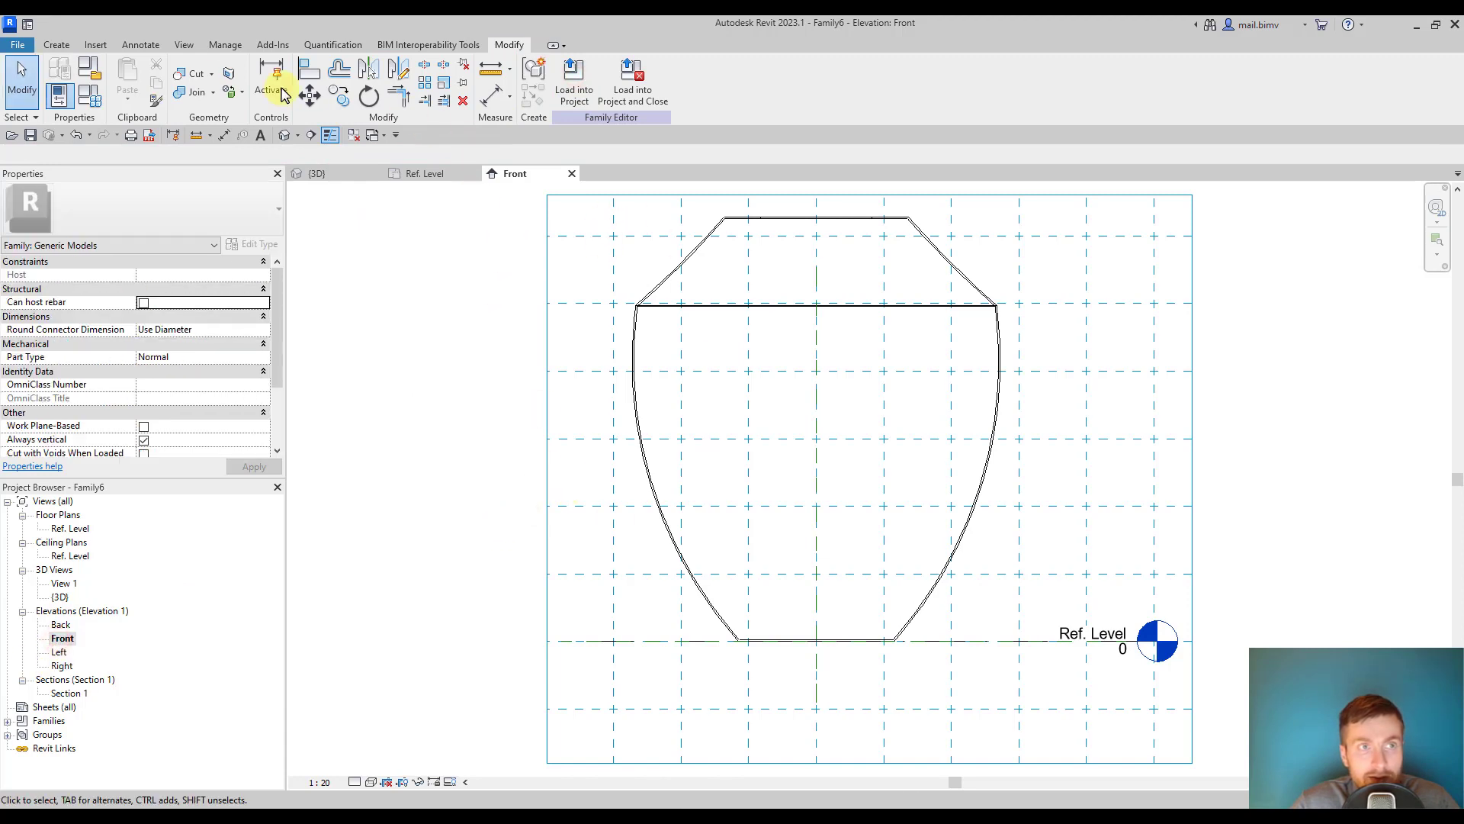
left_click(58, 45)
Step: Begin a revolve in Front elevation, escape the first line, and cancel the sketch unchanged
left_click(200, 80)
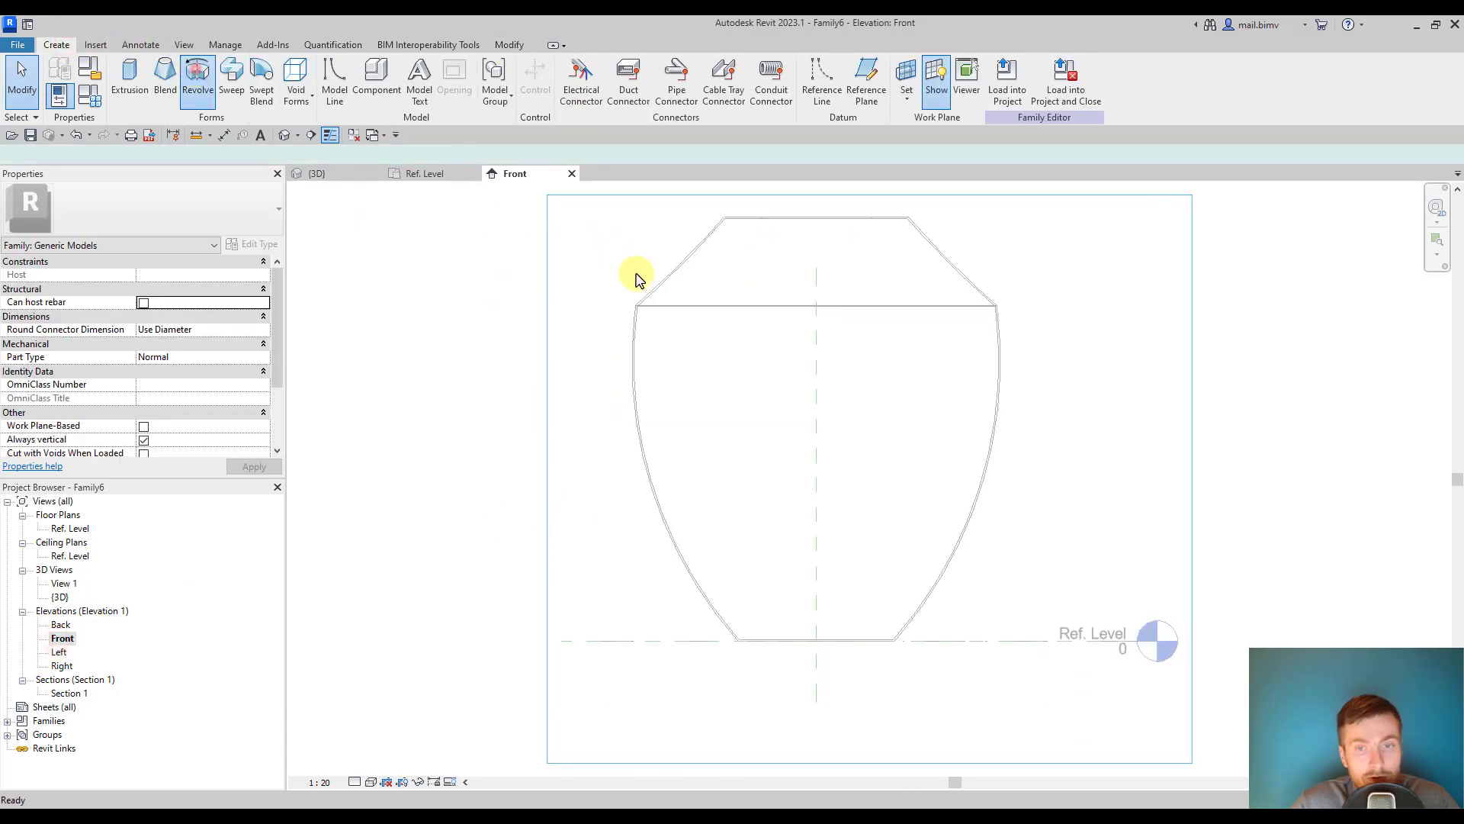
left_click(805, 640)
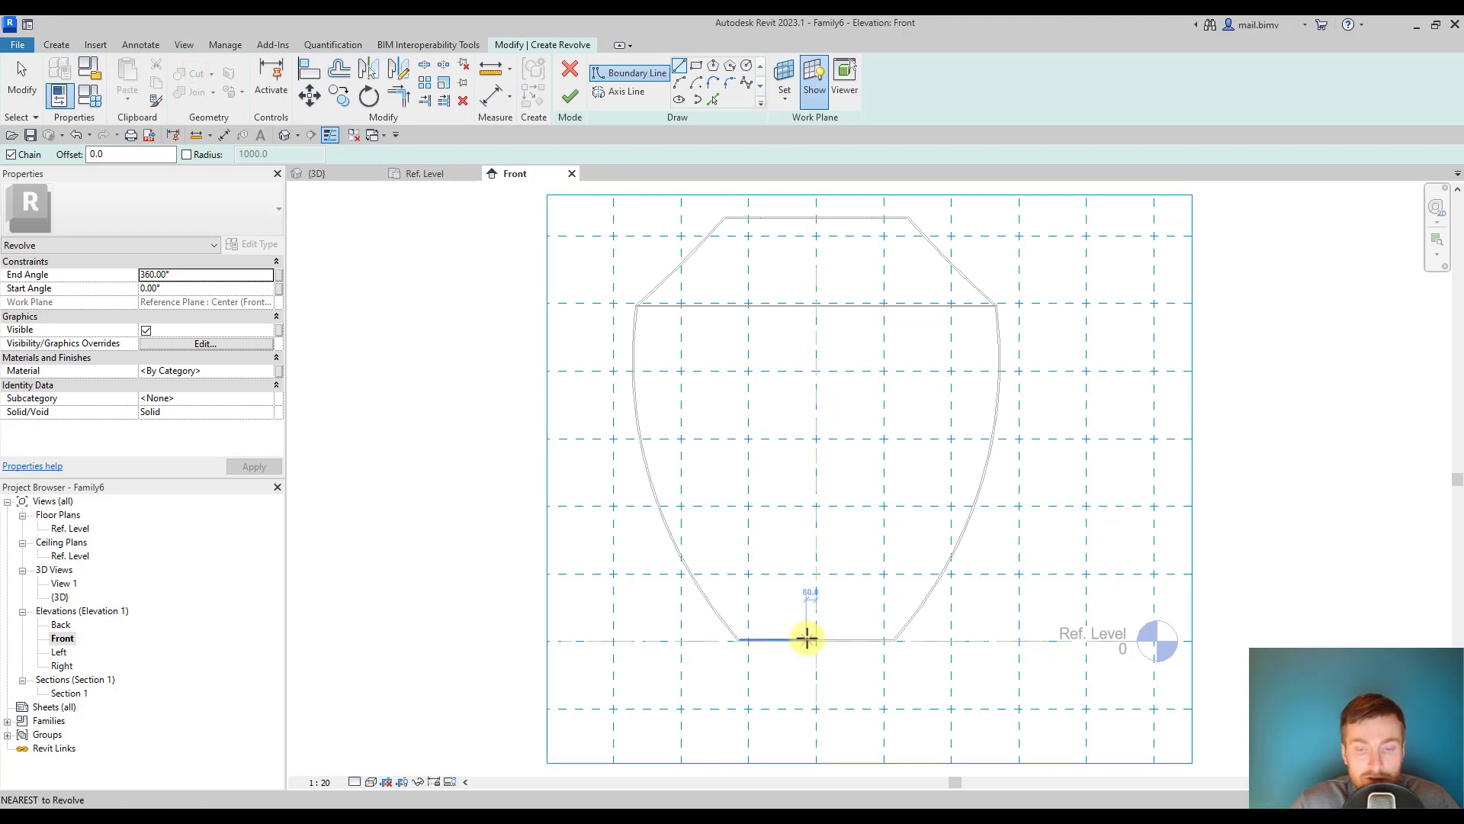
scroll(804, 639, "up", 1)
key("Escape")
scroll(606, 515, "down", 1)
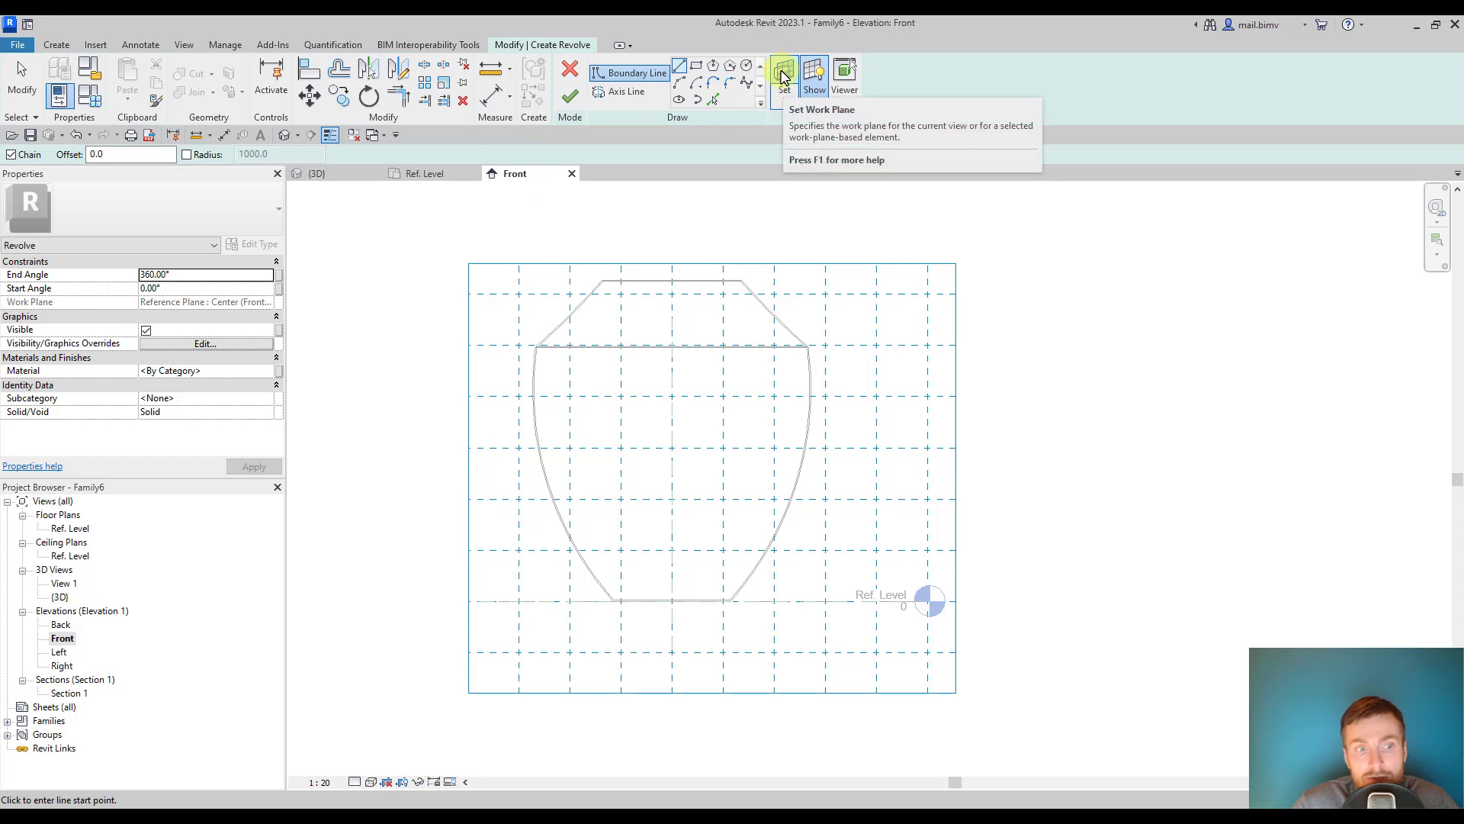
left_click(570, 70)
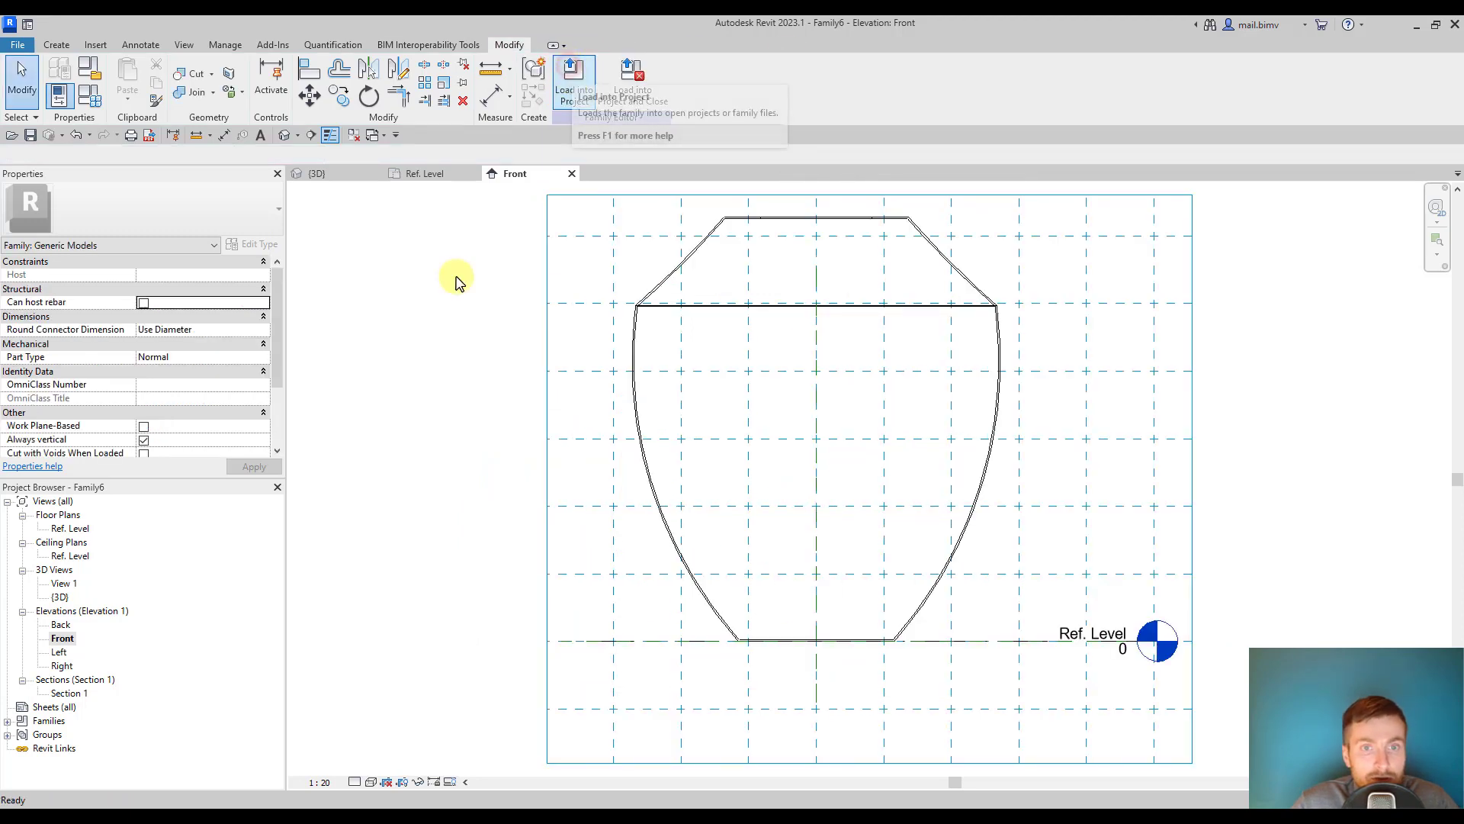
Step: Toggle the work plane grid off and bring up the Left elevation
left_click(72, 51)
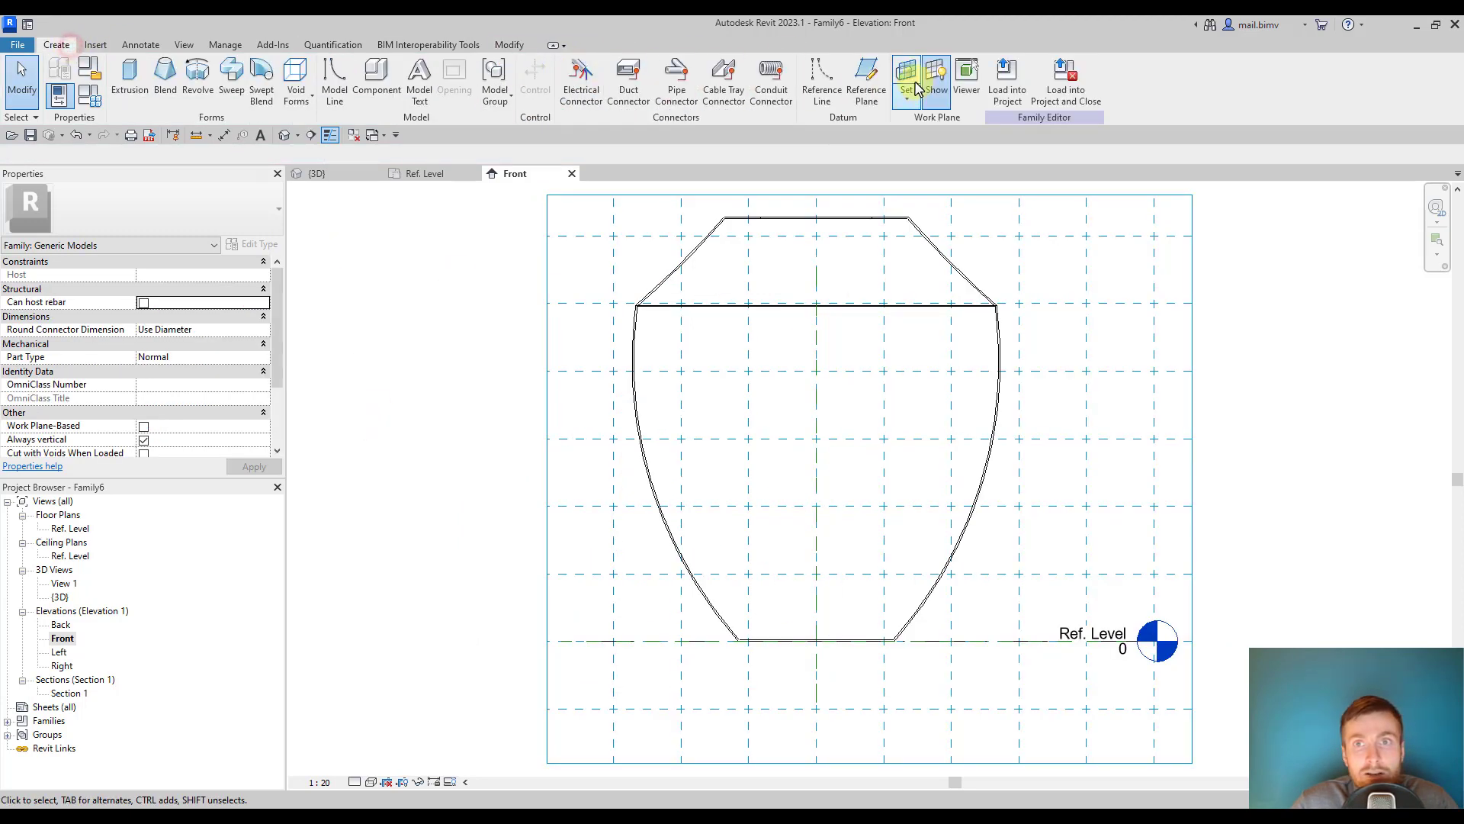
left_click(938, 77)
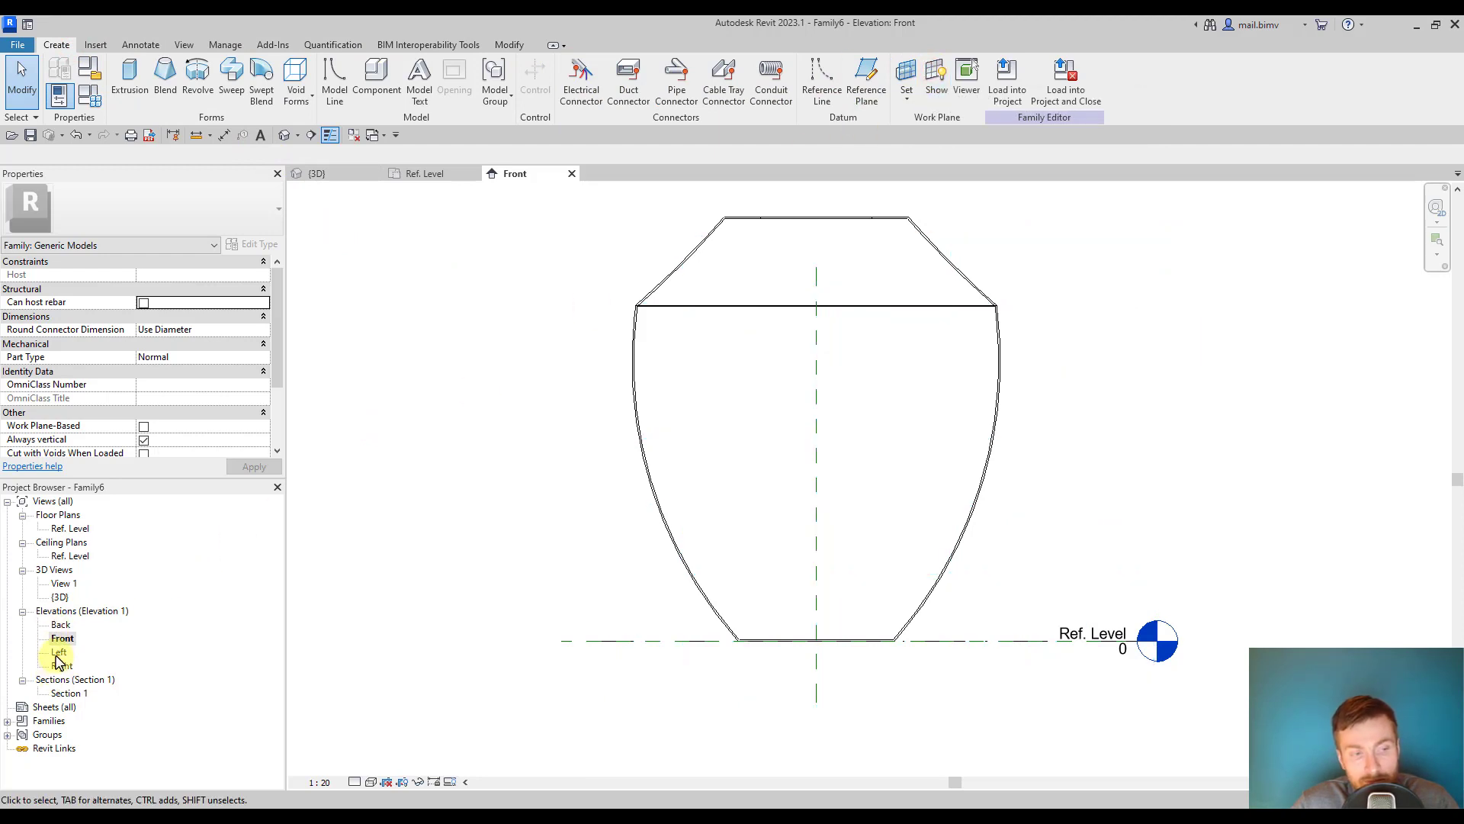
double_click(59, 652)
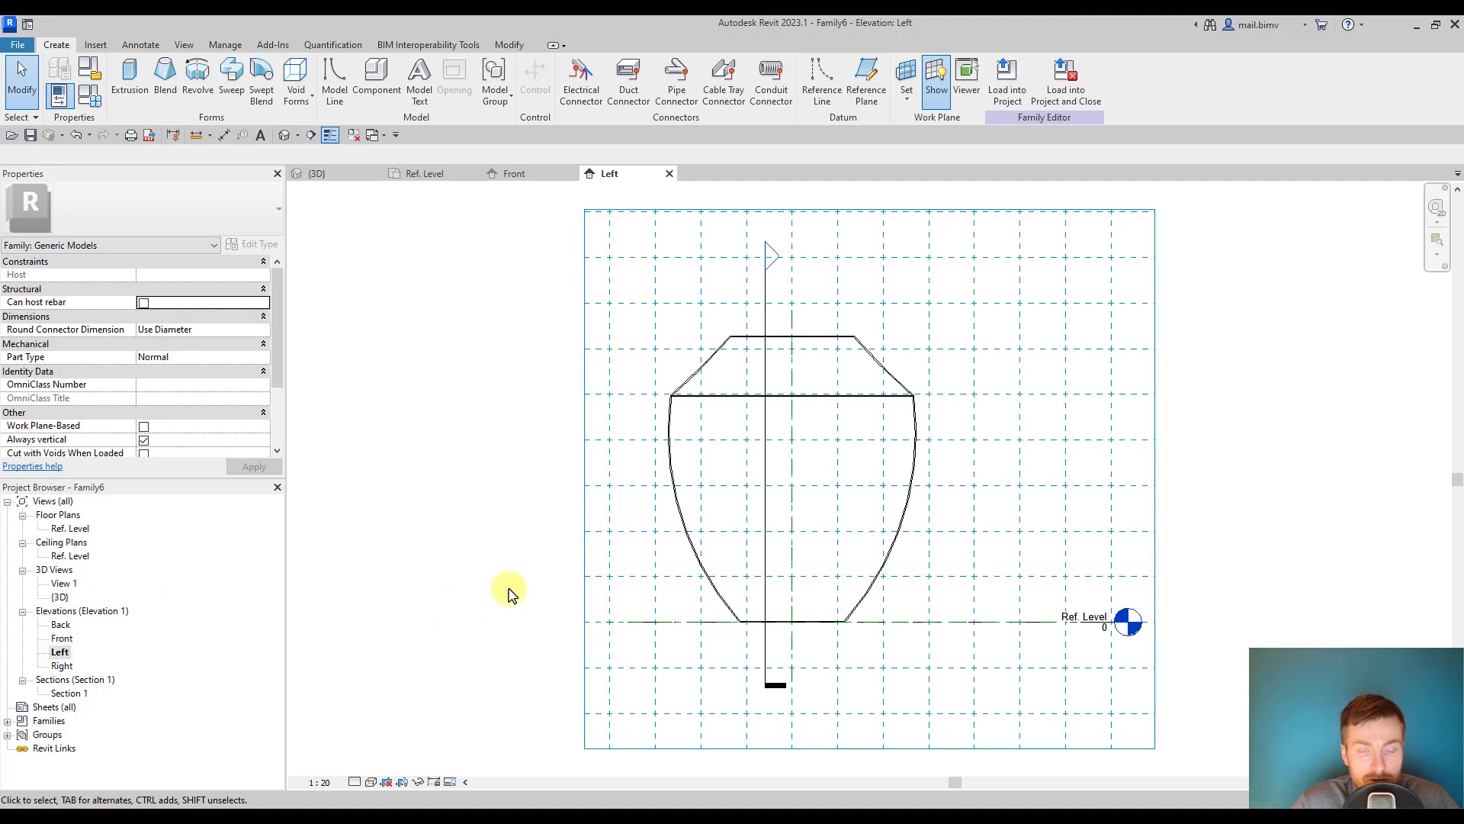